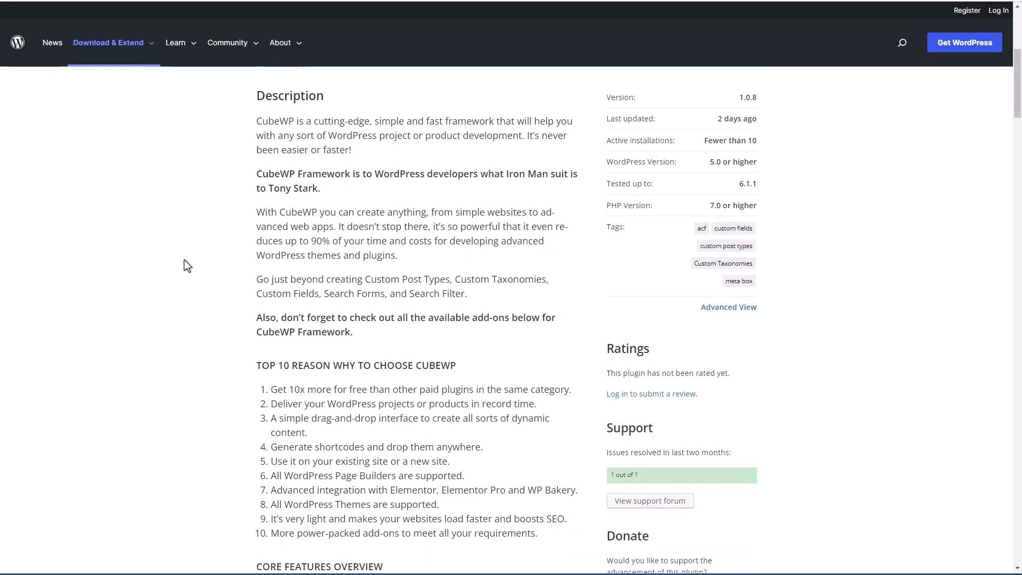
# Step: Scroll through the CubeWP Framework plugin listing's description and feature list
pyautogui.scroll(-3, 184, 260)
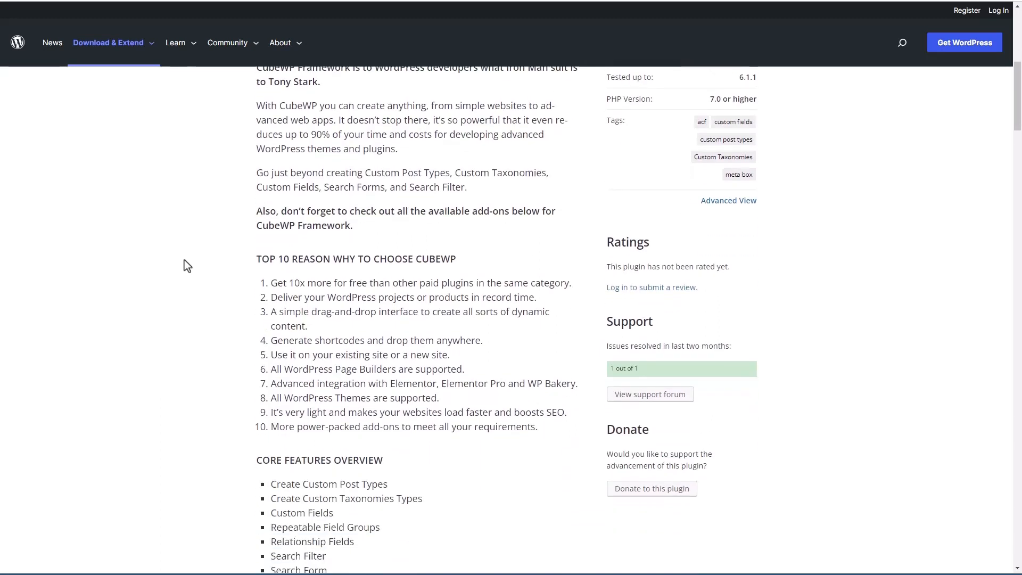
pyautogui.scroll(-1, 185, 259)
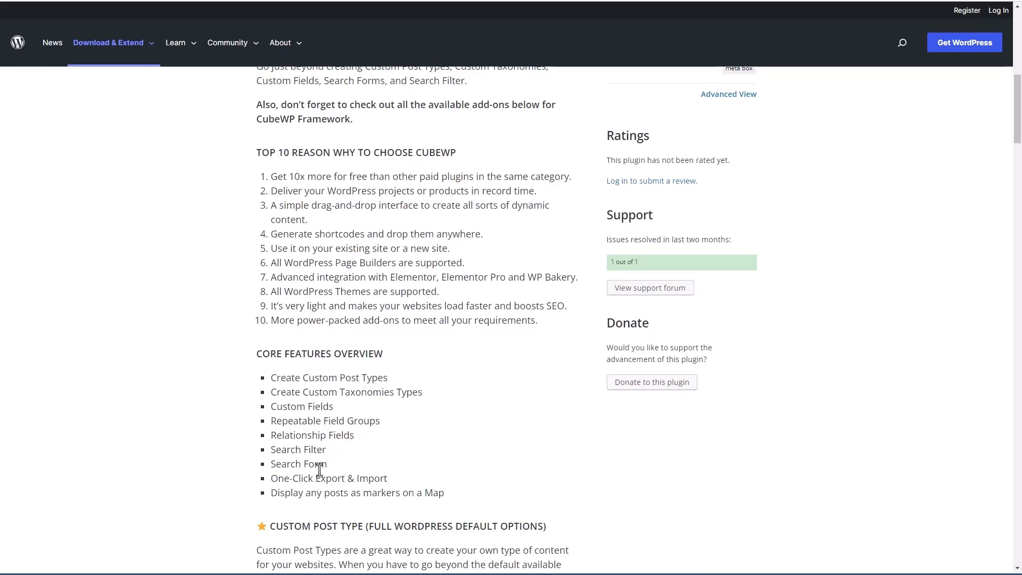
pyautogui.scroll(7, 318, 467)
pyautogui.scroll(3, 318, 467)
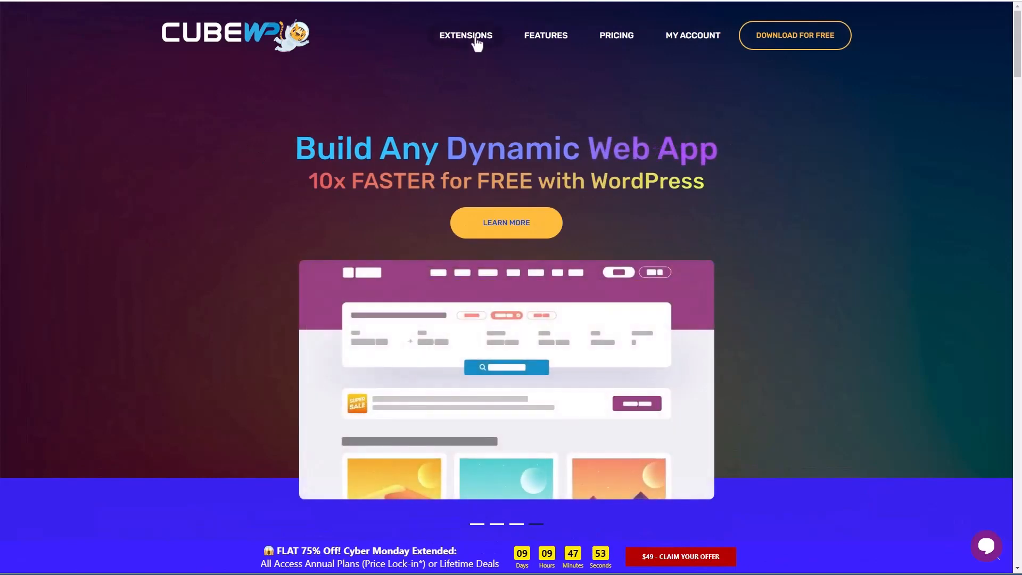
# Step: Open the CubeWP Extensions store and browse the add-on cards, including Frontend Pro
pyautogui.click(475, 43)
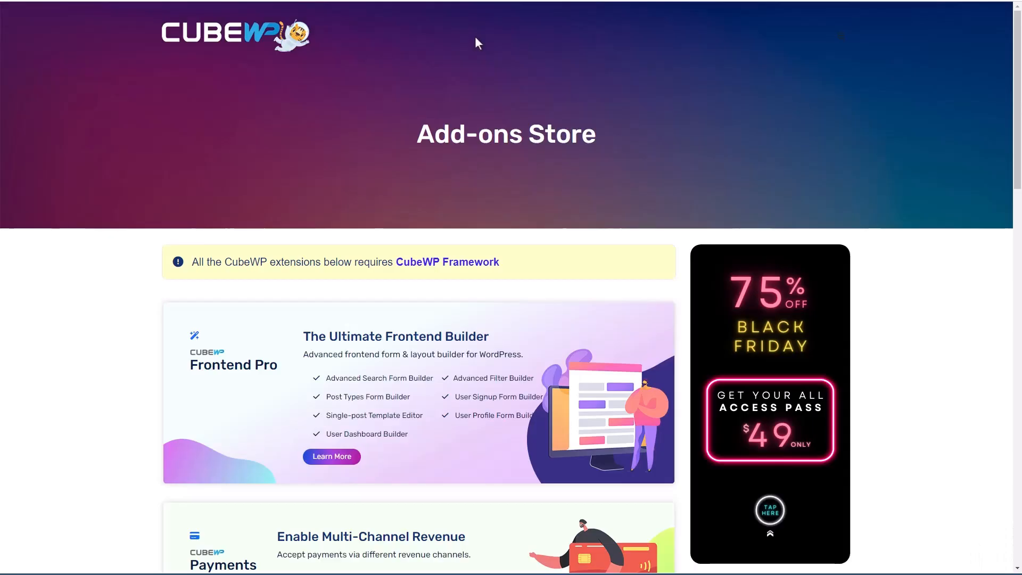
pyautogui.scroll(-4, 105, 181)
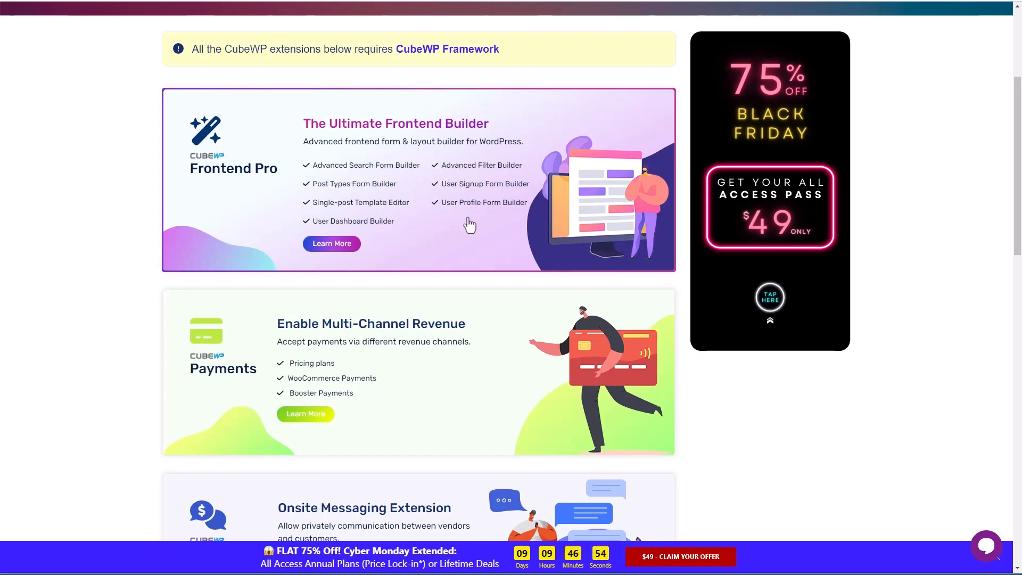
pyautogui.scroll(-3, 469, 224)
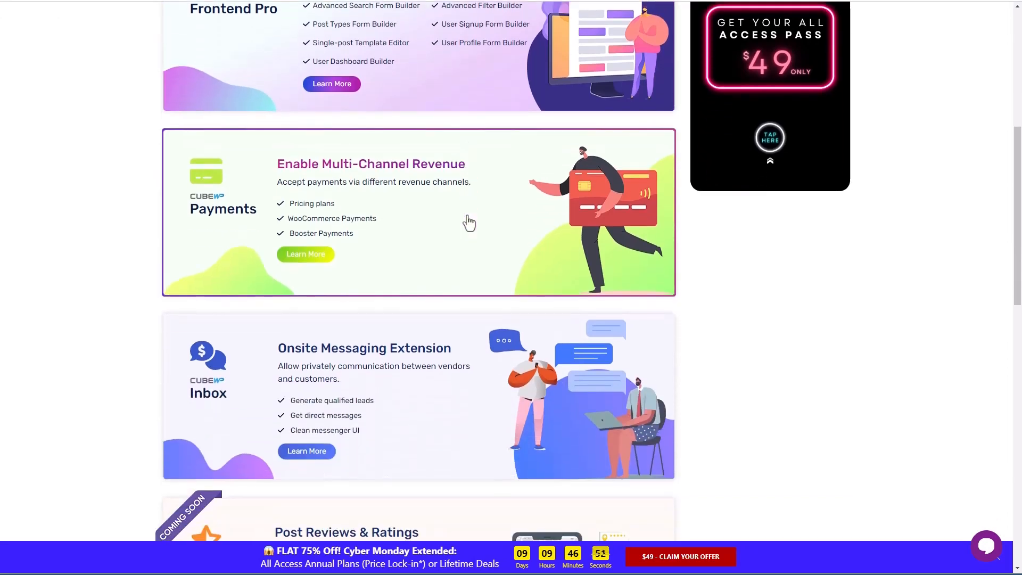
pyautogui.scroll(-2, 469, 224)
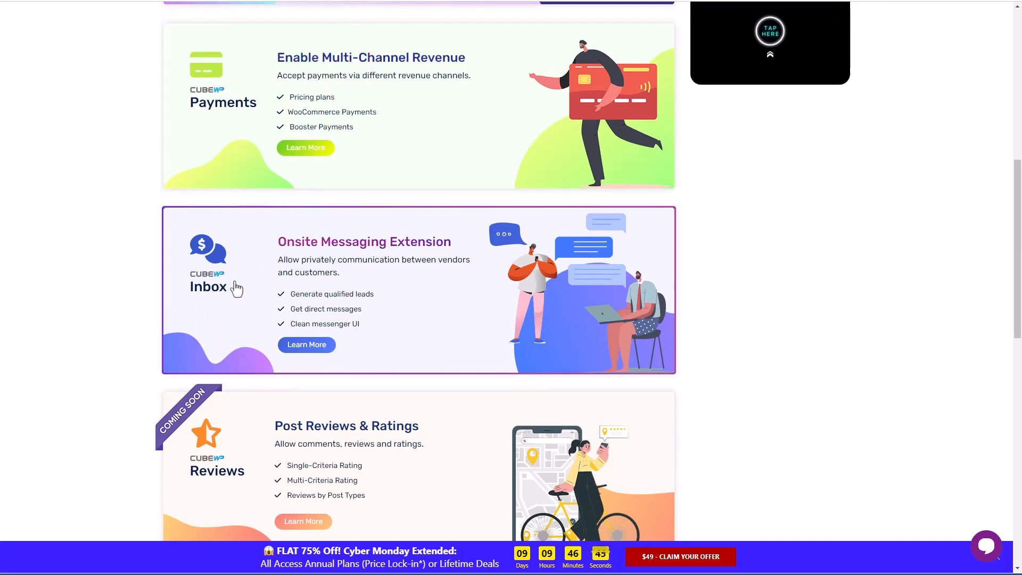
pyautogui.scroll(-6, 260, 268)
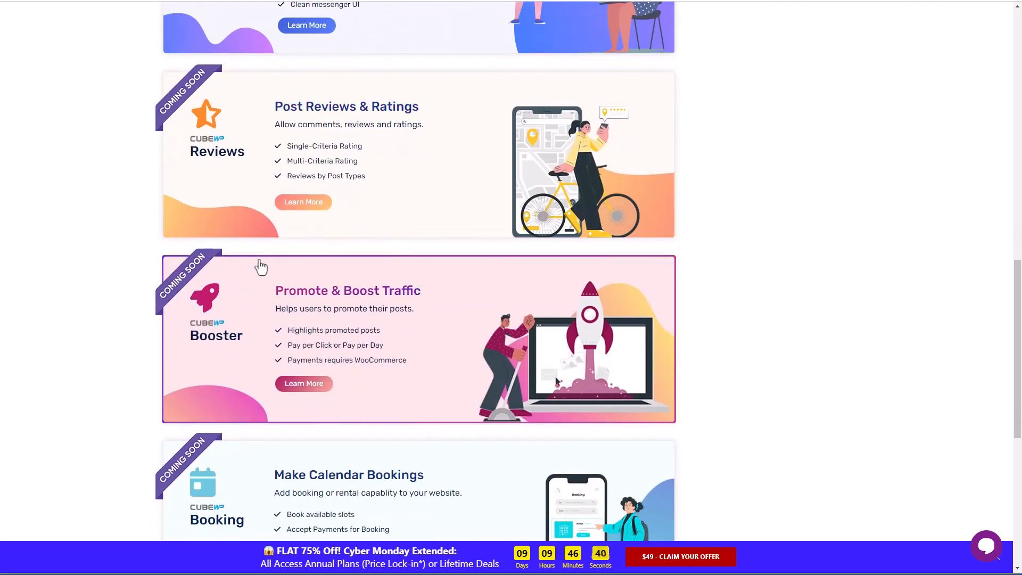
pyautogui.scroll(-1, 261, 267)
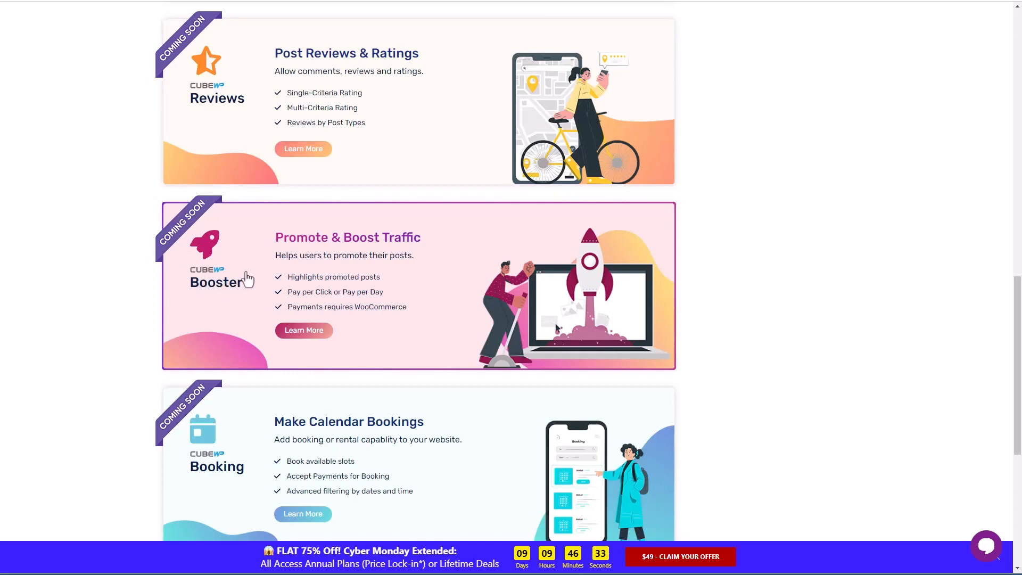
pyautogui.scroll(-2, 250, 279)
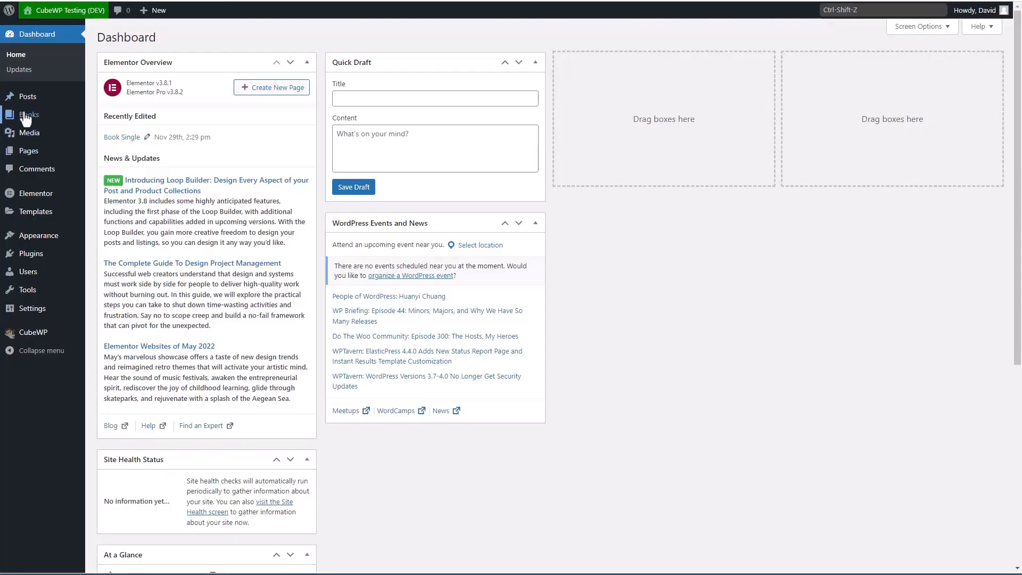
# Step: Review the eight published books in All Books before heading to the plugins list
pyautogui.moveTo(24, 118)
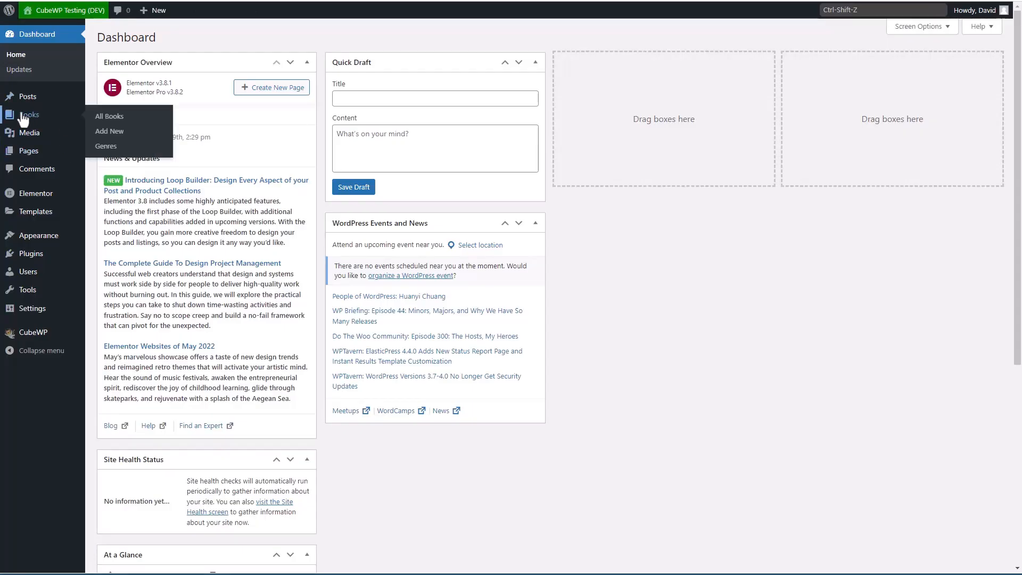
pyautogui.click(109, 121)
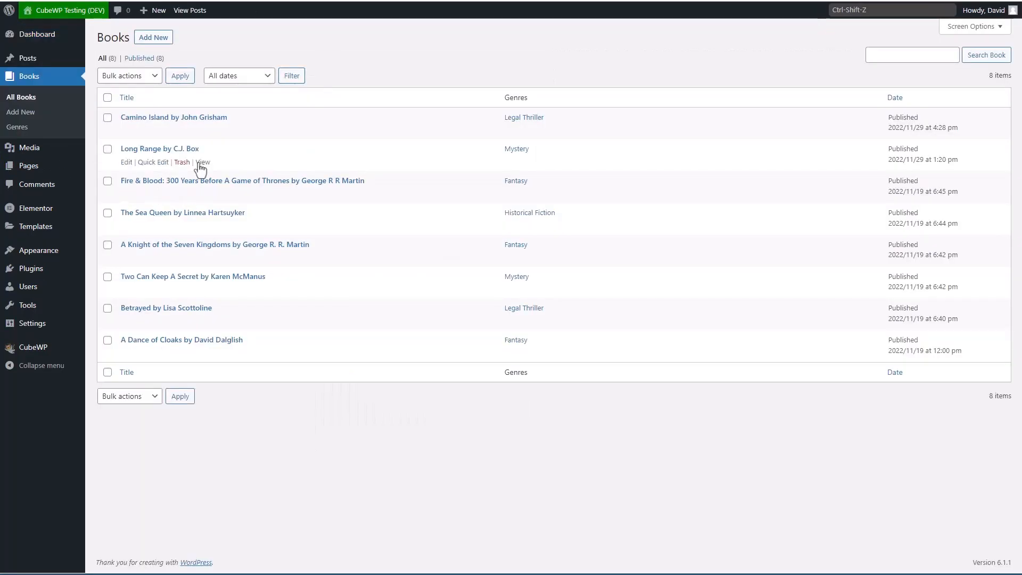
pyautogui.moveTo(33, 356)
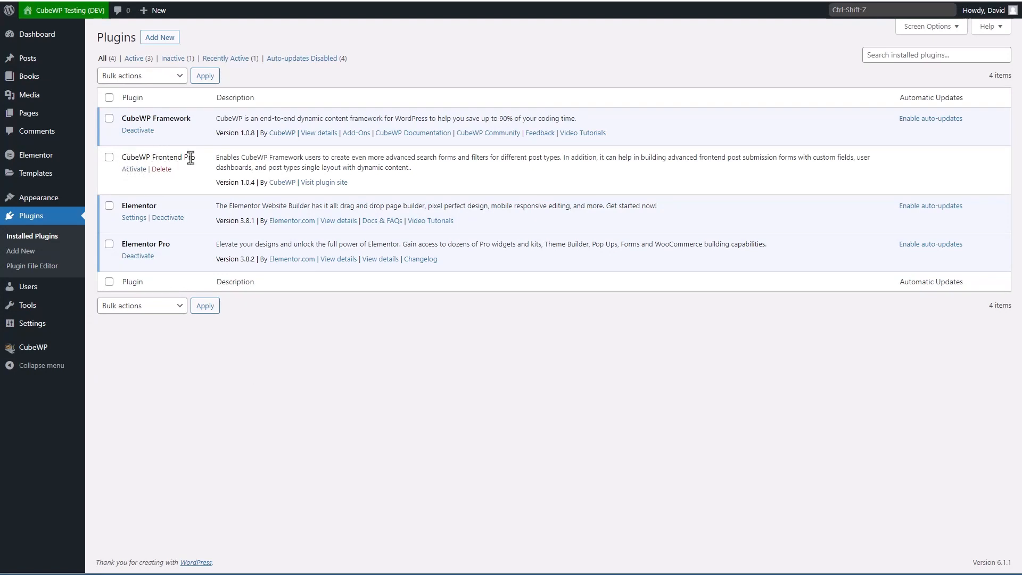
# Step: Activate CubeWP Frontend Pro and open CubeWP's Post Types Form builder
pyautogui.click(133, 169)
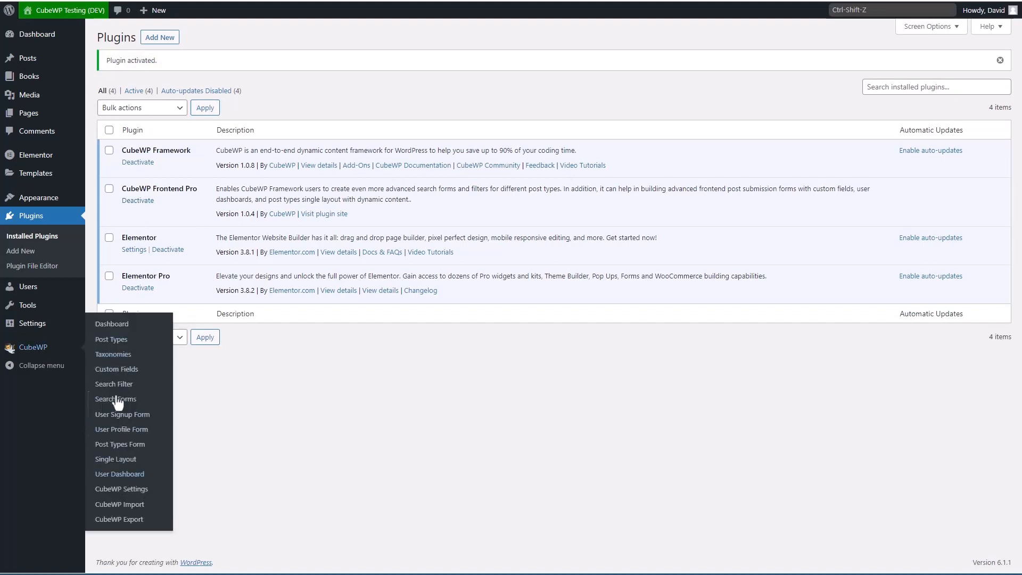
pyautogui.moveTo(37, 82)
pyautogui.click(119, 444)
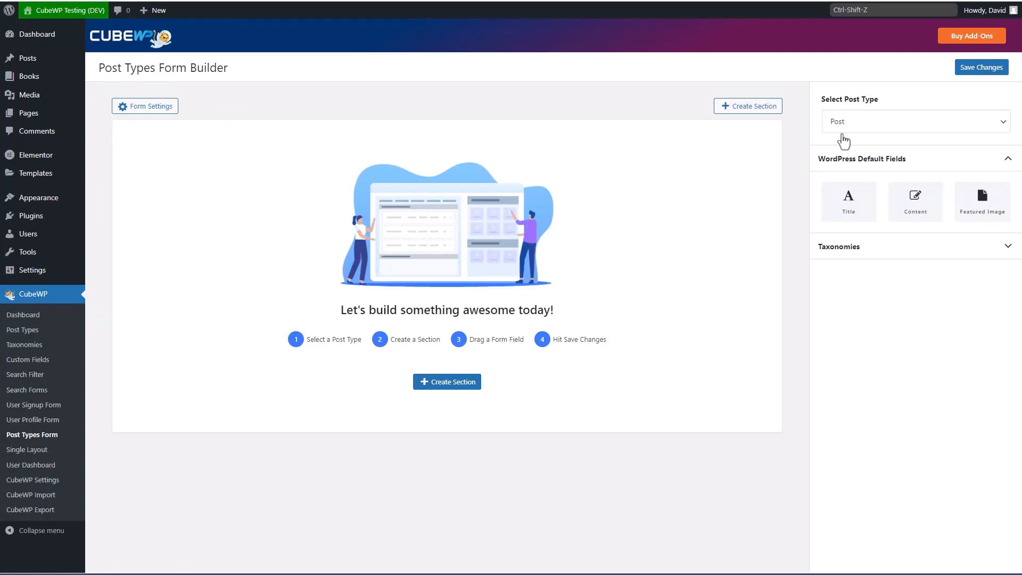
# Step: Set the form builder's post type to Books
pyautogui.click(856, 127)
pyautogui.click(797, 158)
pyautogui.click(858, 125)
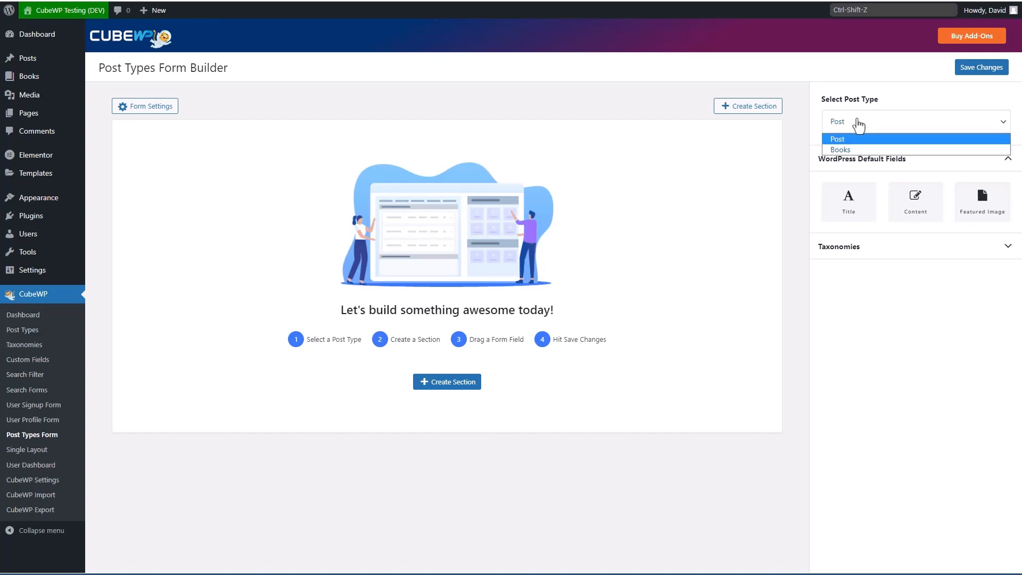
pyautogui.click(849, 150)
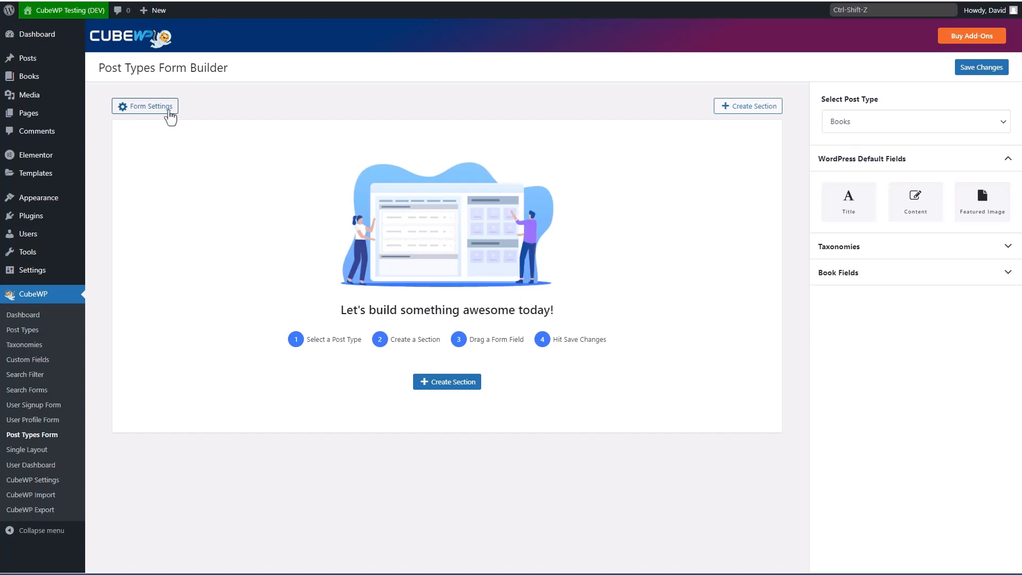
# Step: Title the submit button 'Submit Book Review' in Form Settings and create a new section
pyautogui.click(153, 109)
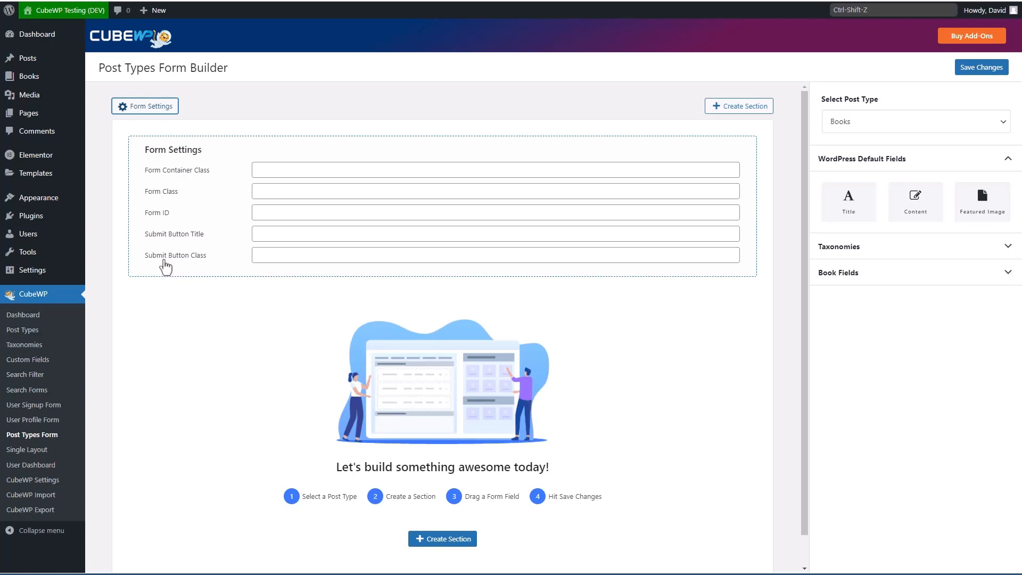
pyautogui.click(289, 233)
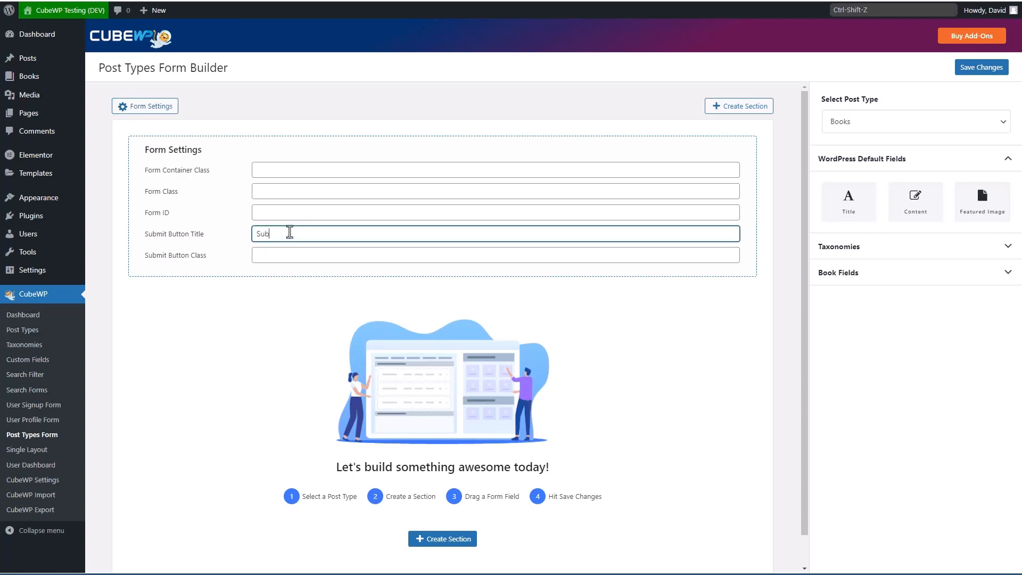
pyautogui.write('Submit Book Review')
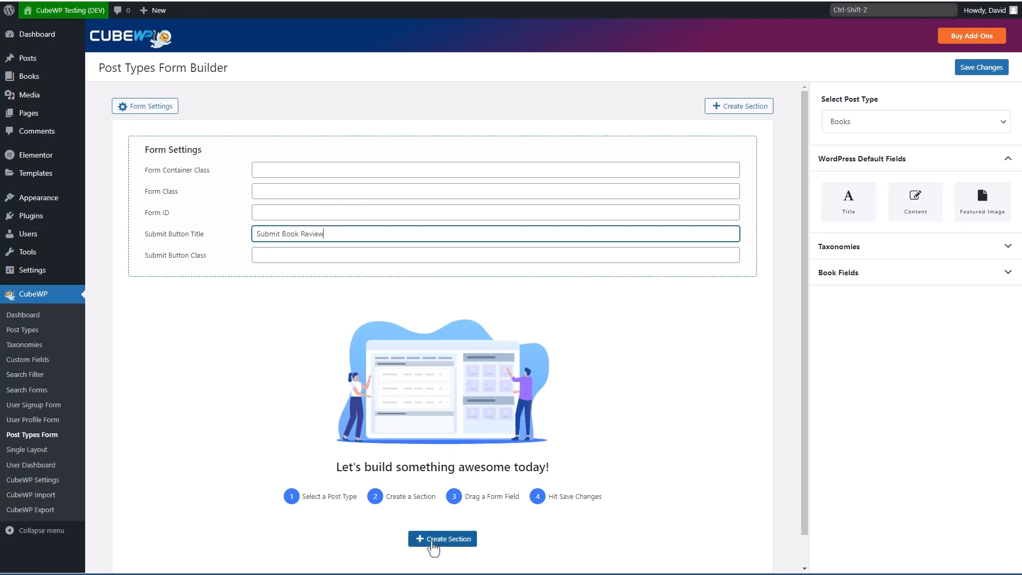
pyautogui.click(434, 548)
pyautogui.click(361, 232)
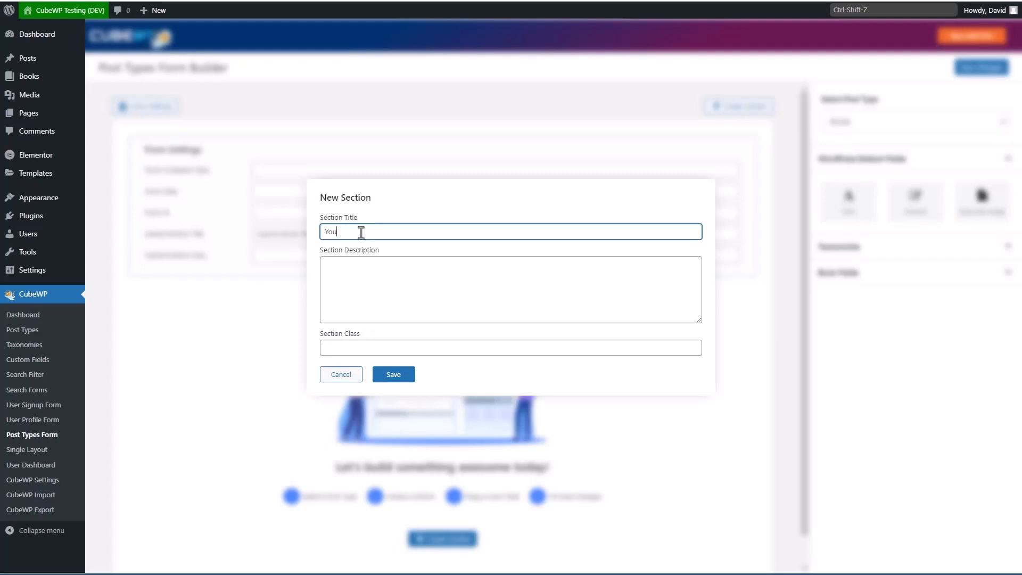
# Step: Save a section titled 'Your Book Review' with a description asking for book information
pyautogui.write('Your Book Review')
pyautogui.press('Tab')
pyautogui.write('Please en')
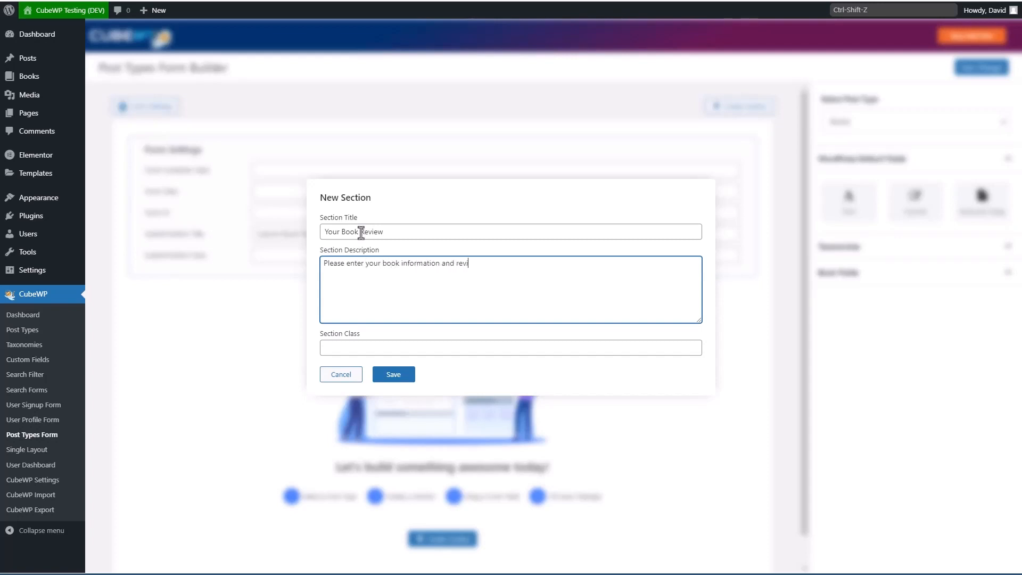
pyautogui.click(396, 376)
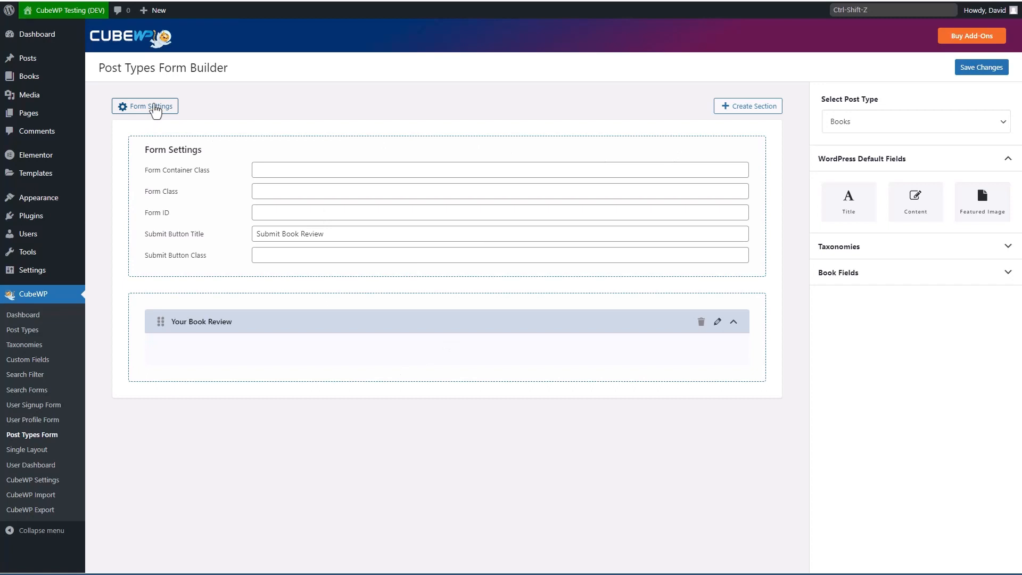
# Step: Drag the Title, Content and Featured Image fields into the Your Book Review section
pyautogui.click(154, 108)
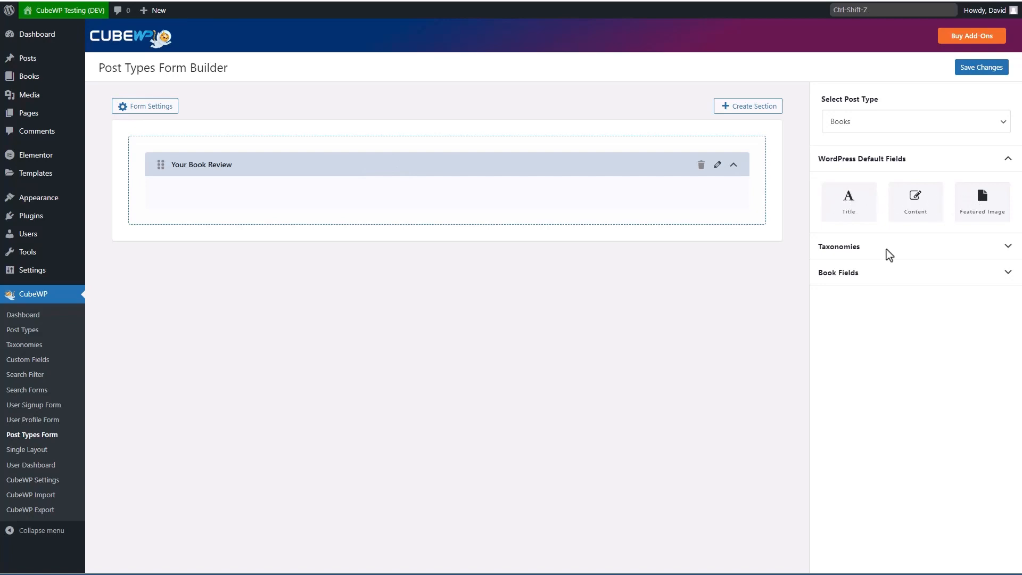
pyautogui.click(1006, 247)
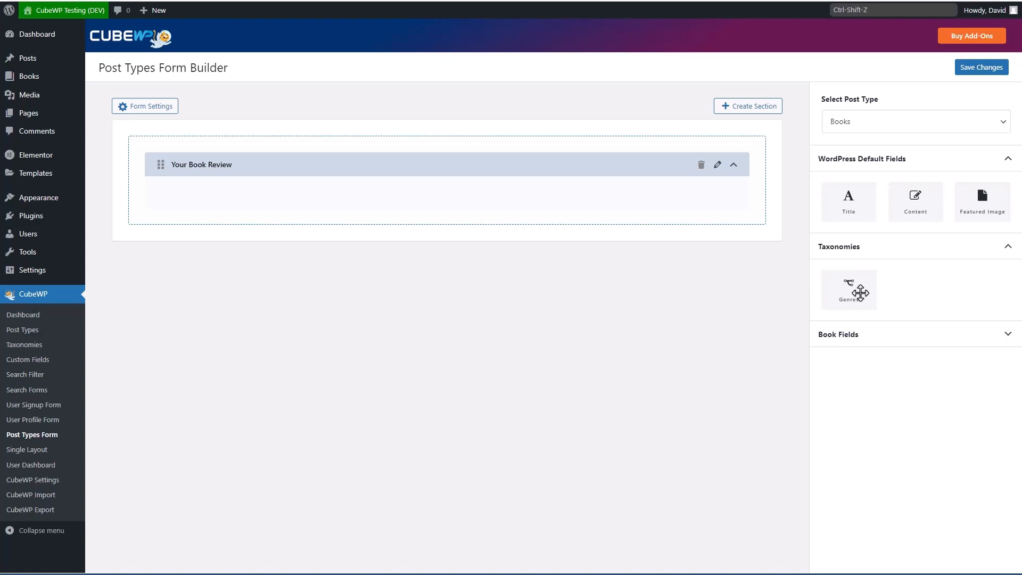
pyautogui.moveTo(41, 79)
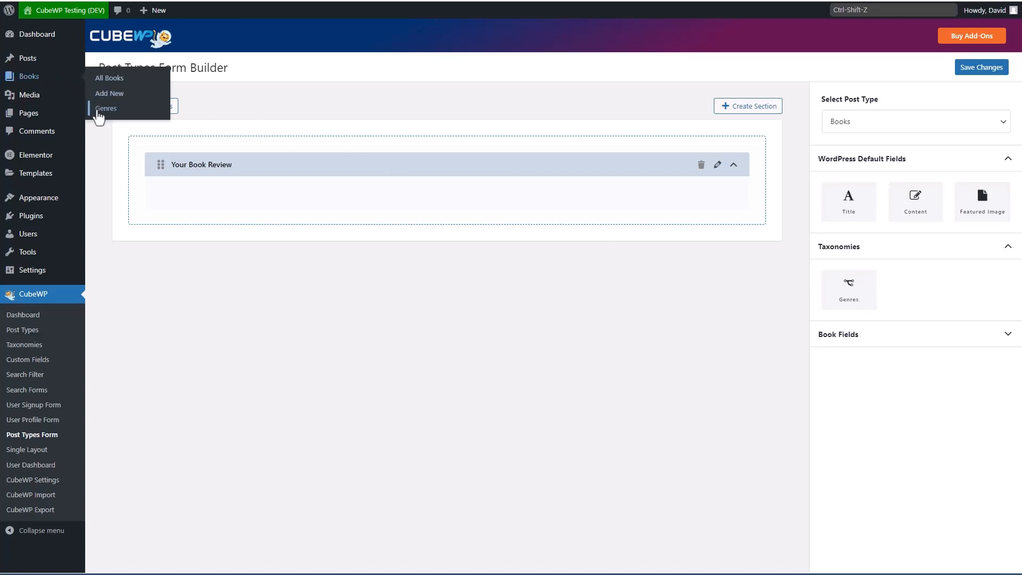
pyautogui.click(1008, 334)
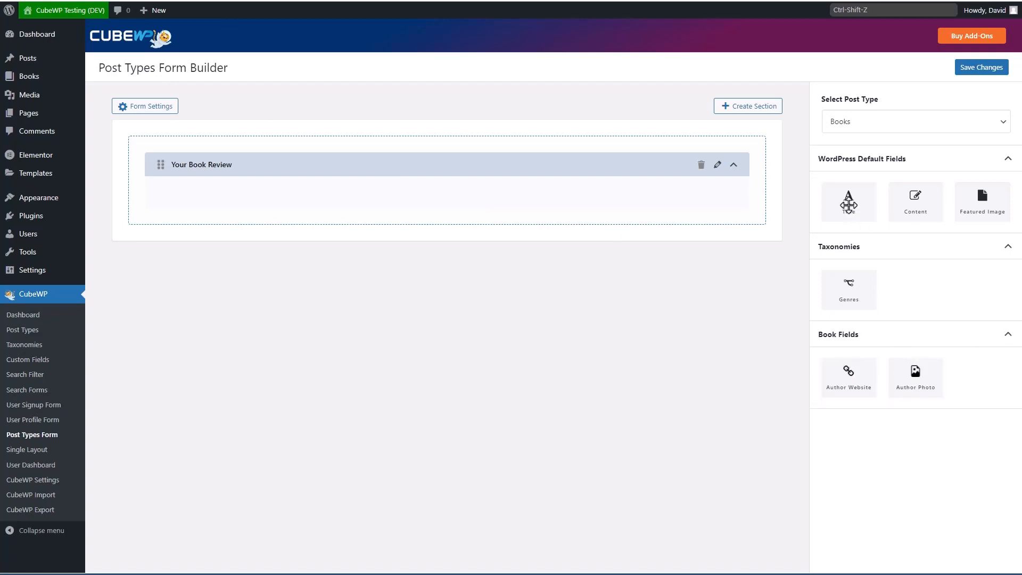
pyautogui.moveTo(848, 197); pyautogui.dragTo(654, 197)
pyautogui.moveTo(915, 200); pyautogui.dragTo(639, 224)
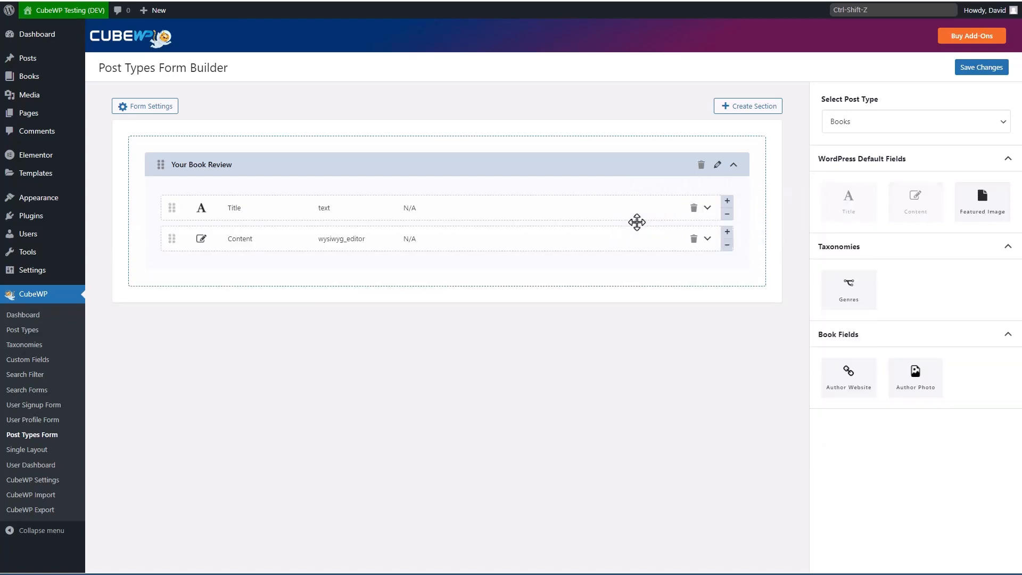
pyautogui.moveTo(984, 198); pyautogui.dragTo(423, 274)
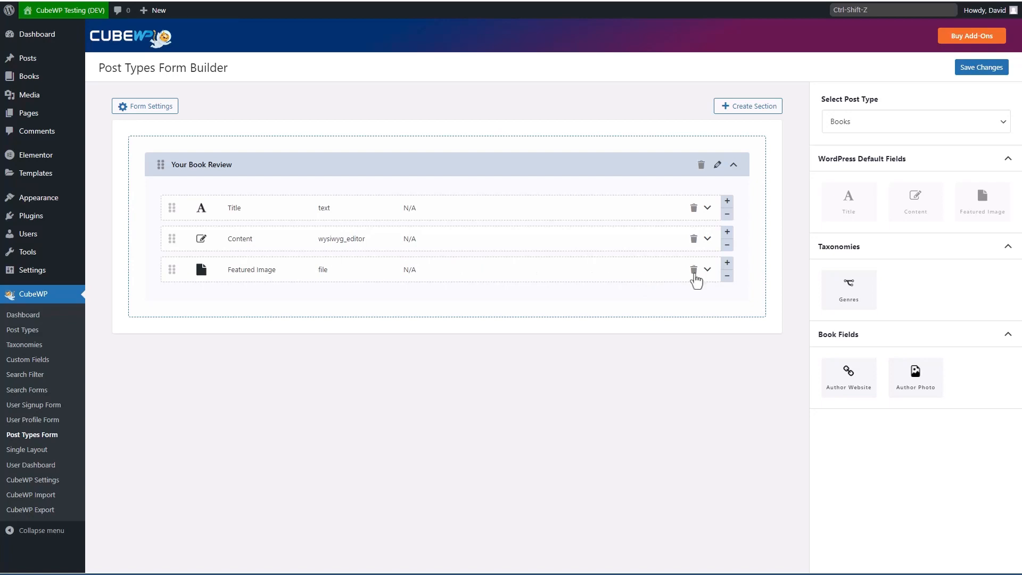
# Step: Reduce the Featured Image field's width three steps
pyautogui.click(728, 277)
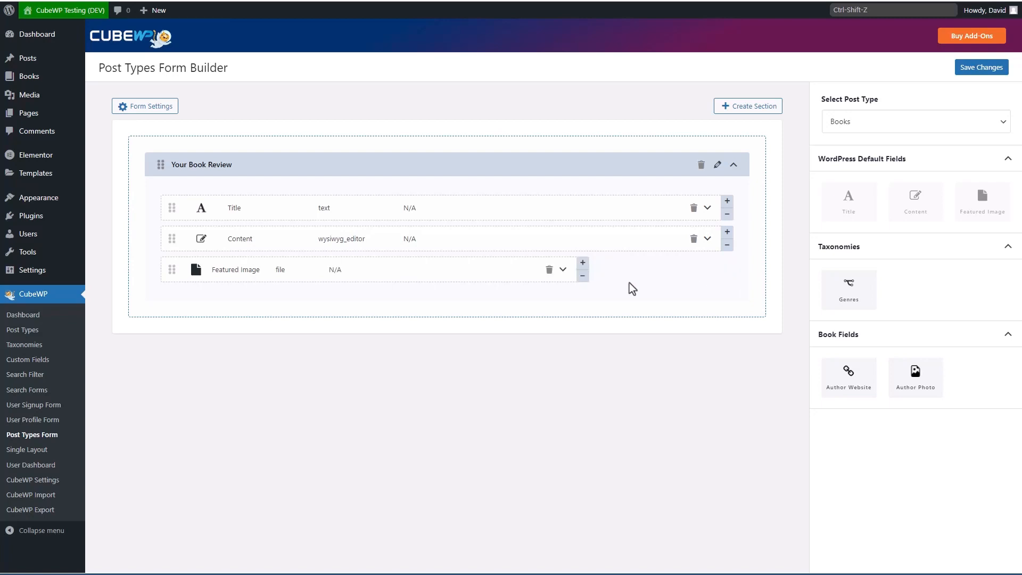
pyautogui.click(583, 275)
pyautogui.click(535, 276)
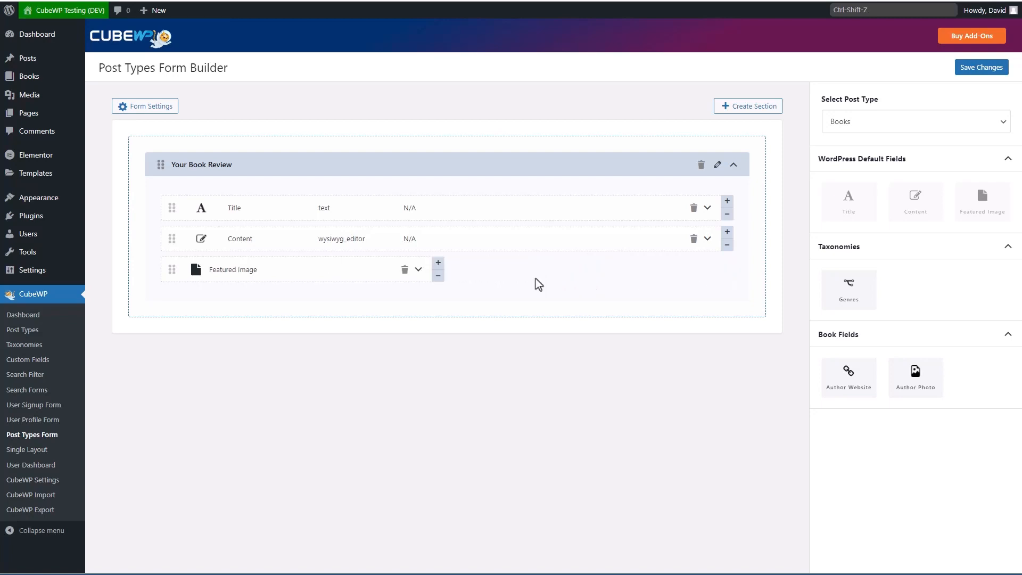
# Step: Add Author Photo and make it half width beside Featured Image
pyautogui.moveTo(915, 373); pyautogui.dragTo(492, 299)
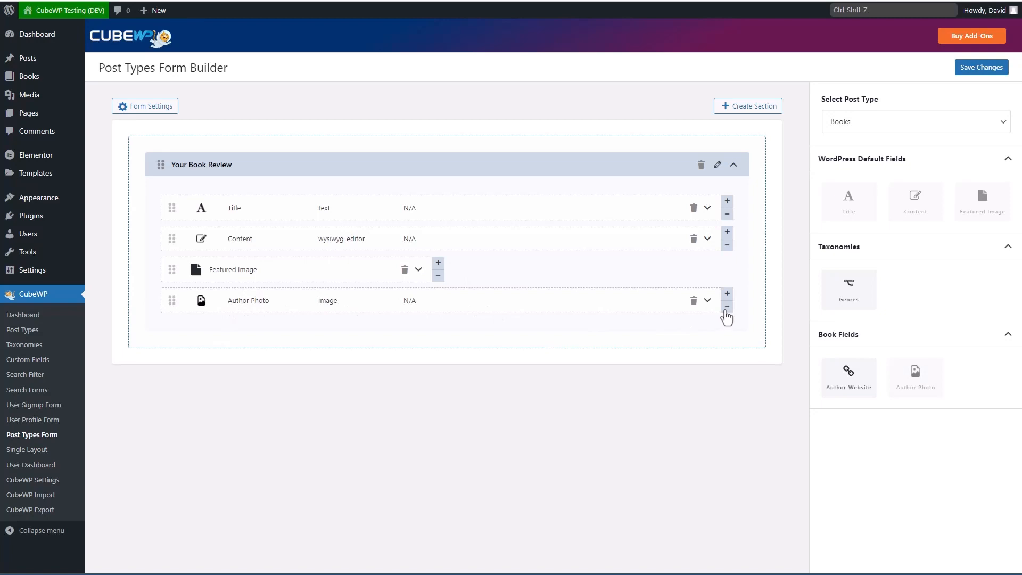
pyautogui.click(727, 308)
pyautogui.click(582, 313)
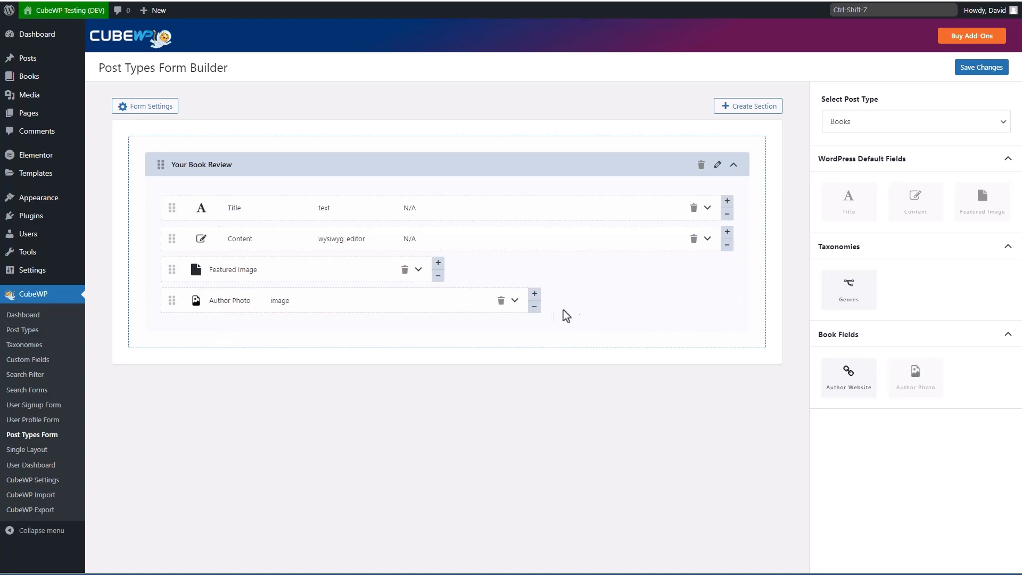
pyautogui.click(535, 313)
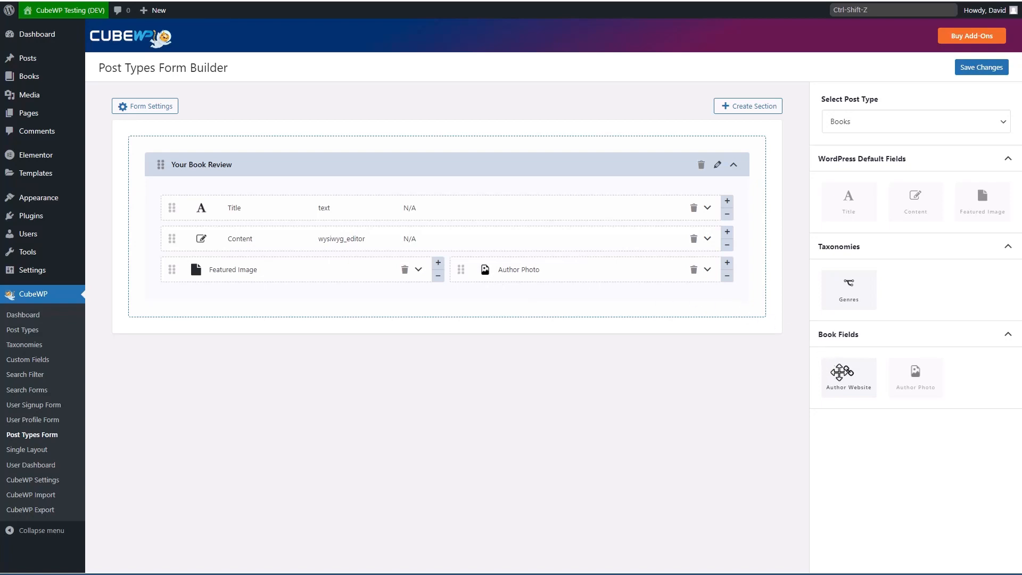
# Step: Add Author Website and Genres as a half-width pair in the section
pyautogui.moveTo(847, 373); pyautogui.dragTo(450, 293)
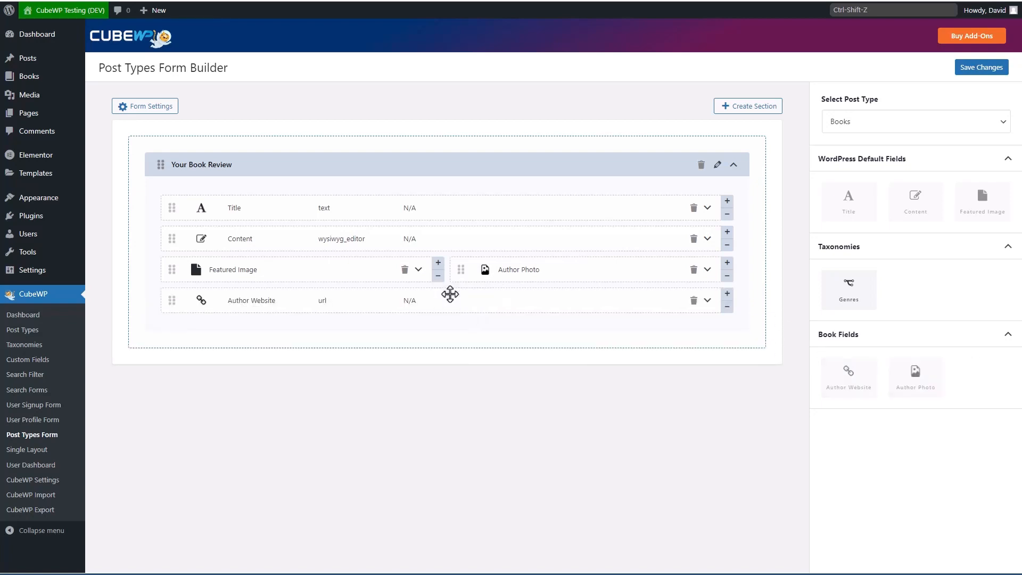
pyautogui.click(727, 307)
pyautogui.click(680, 306)
pyautogui.click(631, 307)
pyautogui.click(583, 307)
pyautogui.click(534, 307)
pyautogui.click(535, 307)
pyautogui.moveTo(848, 290); pyautogui.dragTo(579, 312)
pyautogui.click(727, 337)
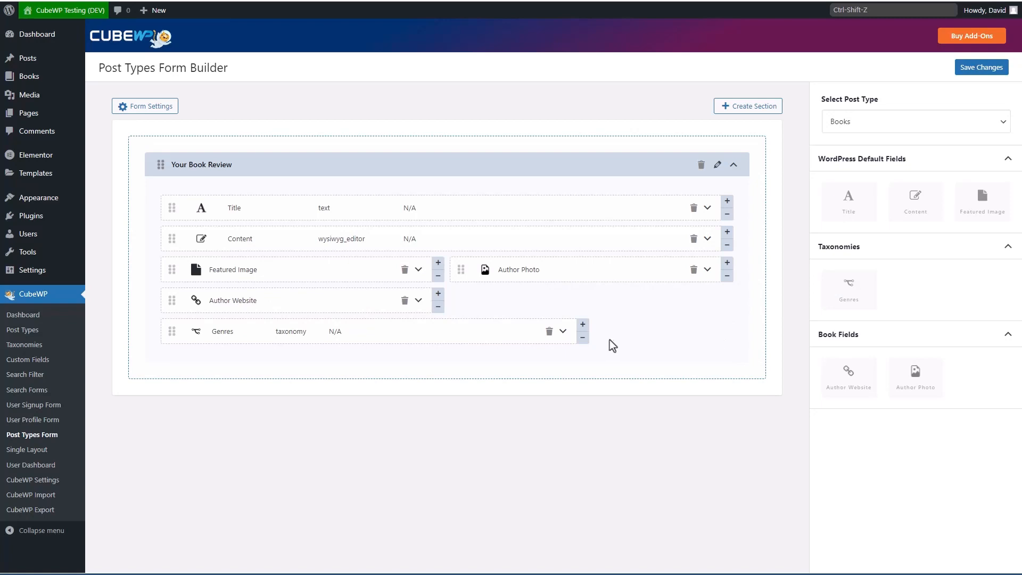
pyautogui.click(583, 337)
pyautogui.click(534, 337)
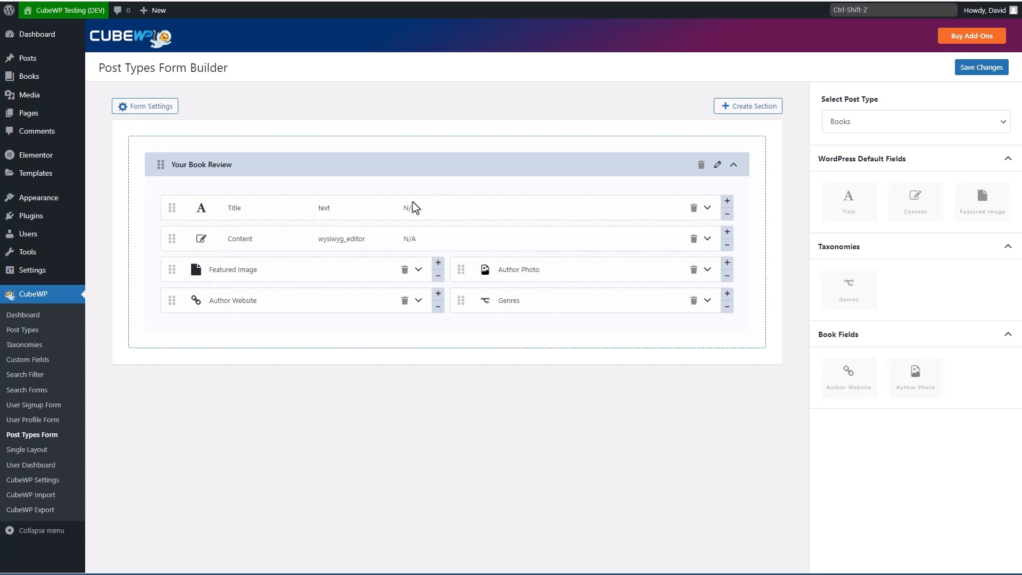
# Step: Save the book form and copy its shortcode [cwpForm type="book"]
pyautogui.click(978, 68)
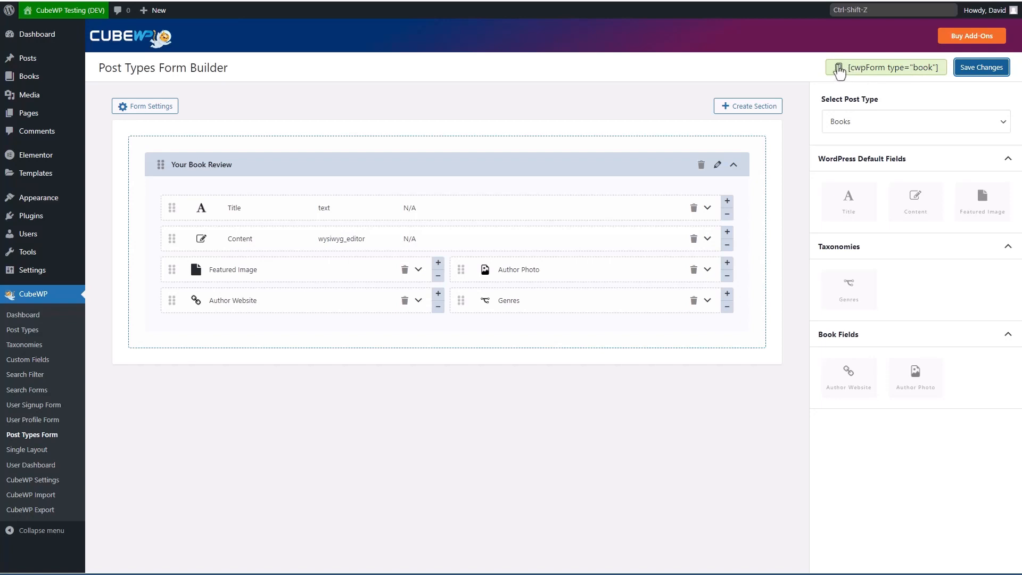
pyautogui.click(839, 69)
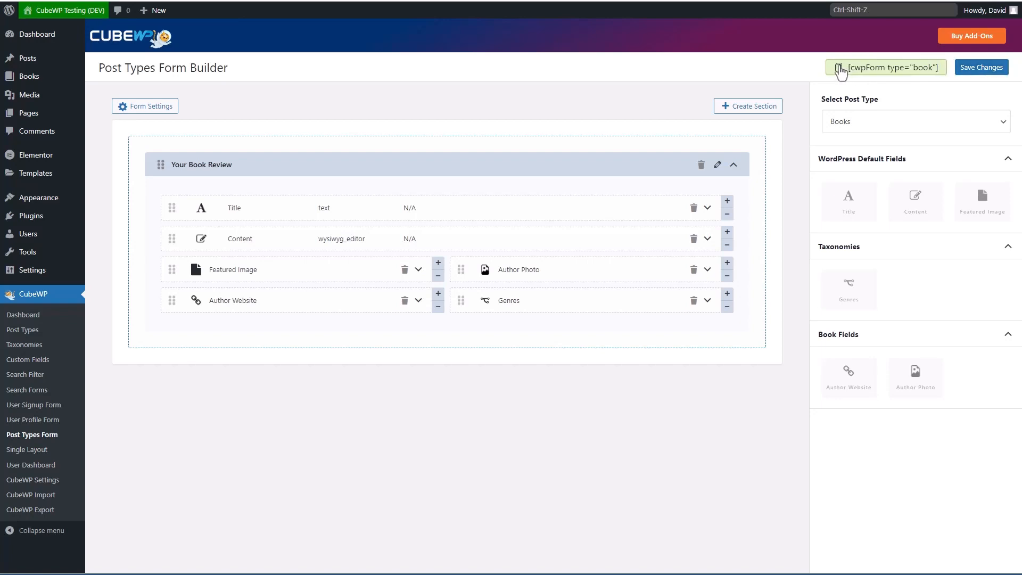
pyautogui.moveTo(69, 117)
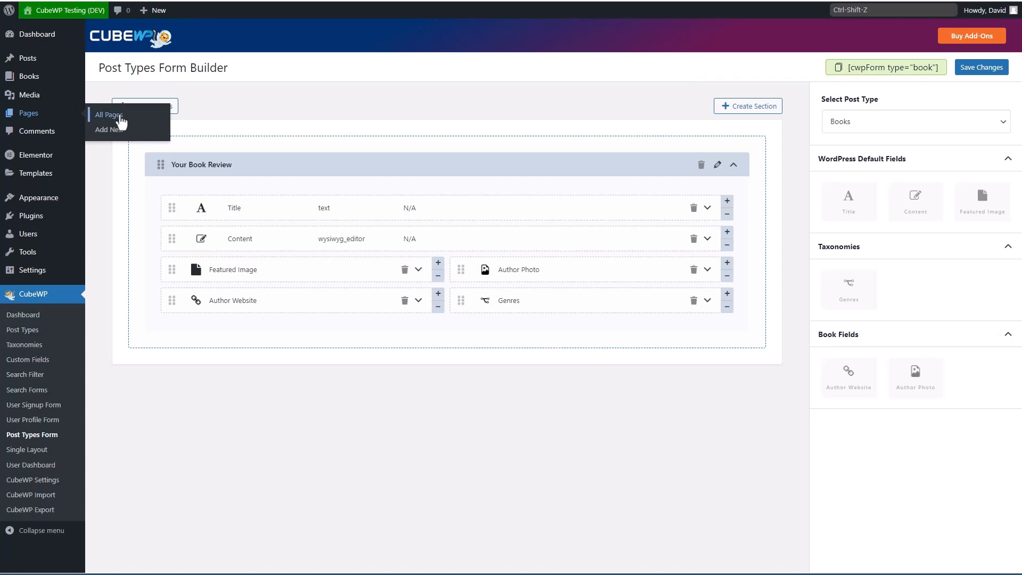
# Step: Add a shortcode block with [cwpForm type="book"] to Book Review Submissions and update the page
pyautogui.click(120, 118)
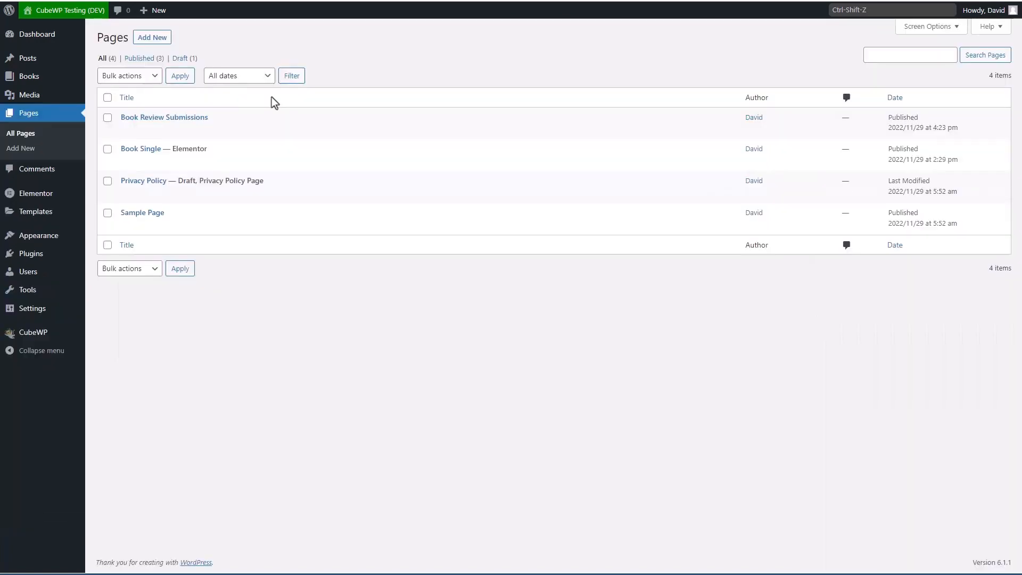
pyautogui.click(176, 118)
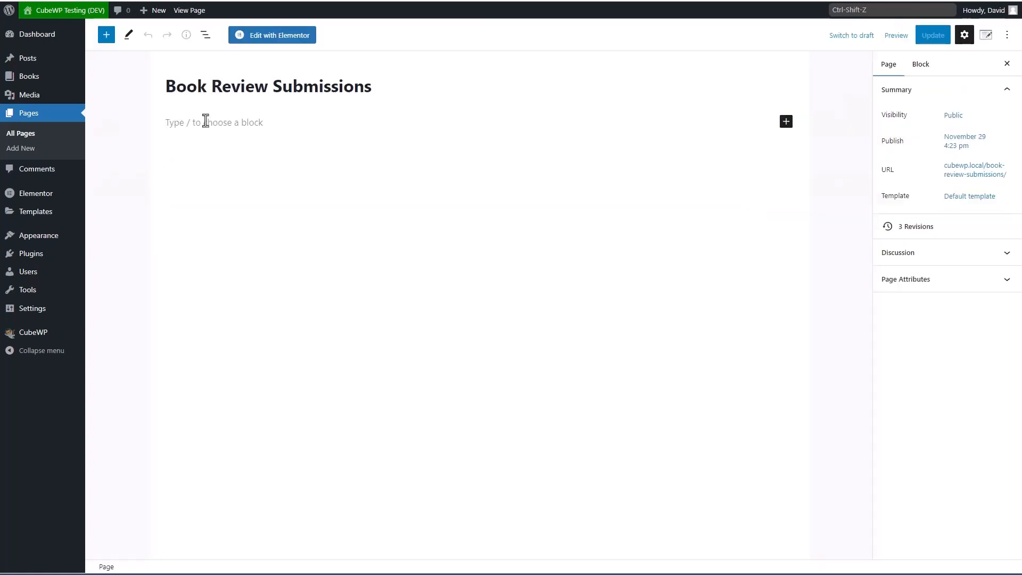
pyautogui.click(205, 121)
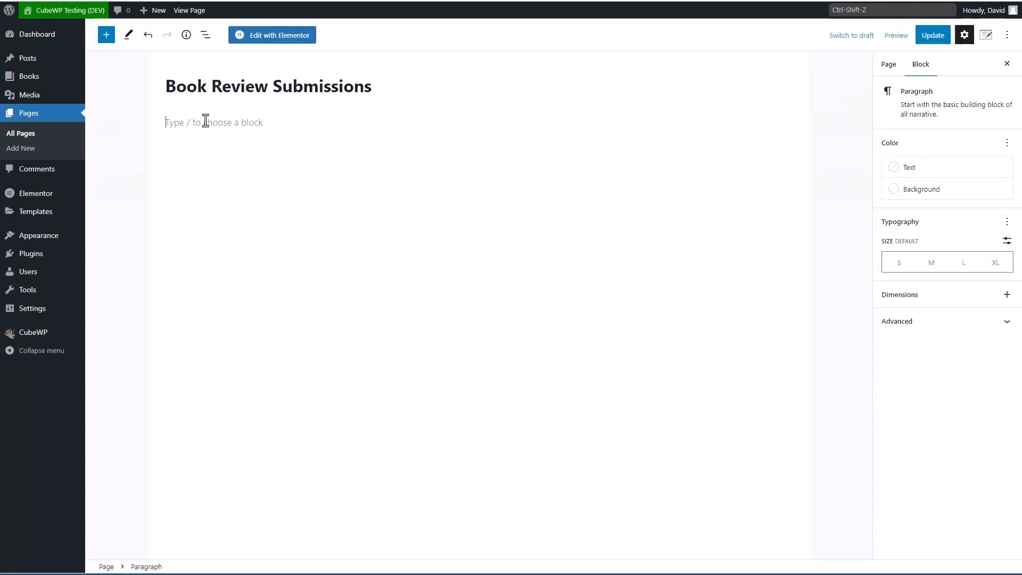
pyautogui.write('/sho')
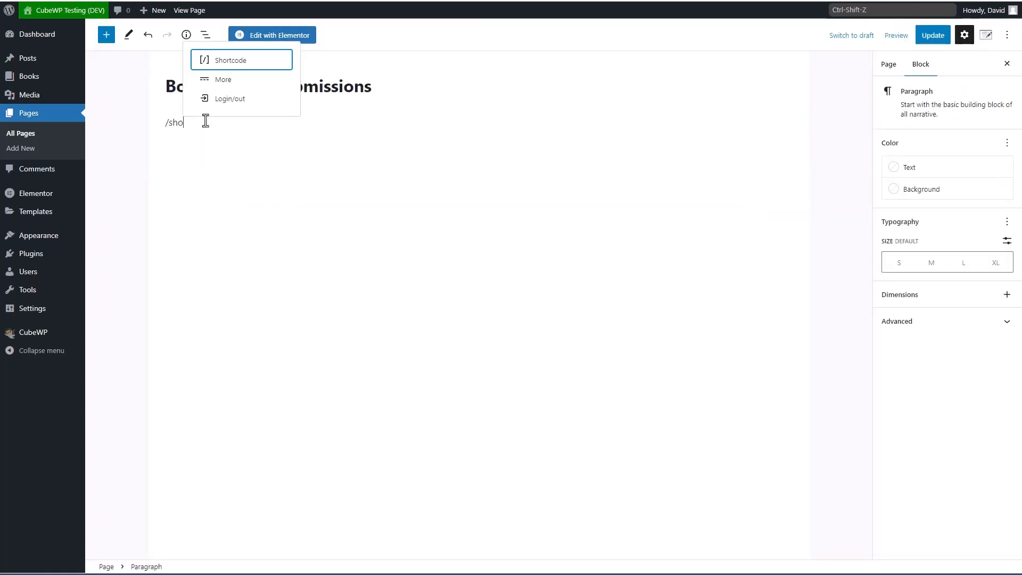
pyautogui.press('Return')
pyautogui.write('[cwpForm type="book"]')
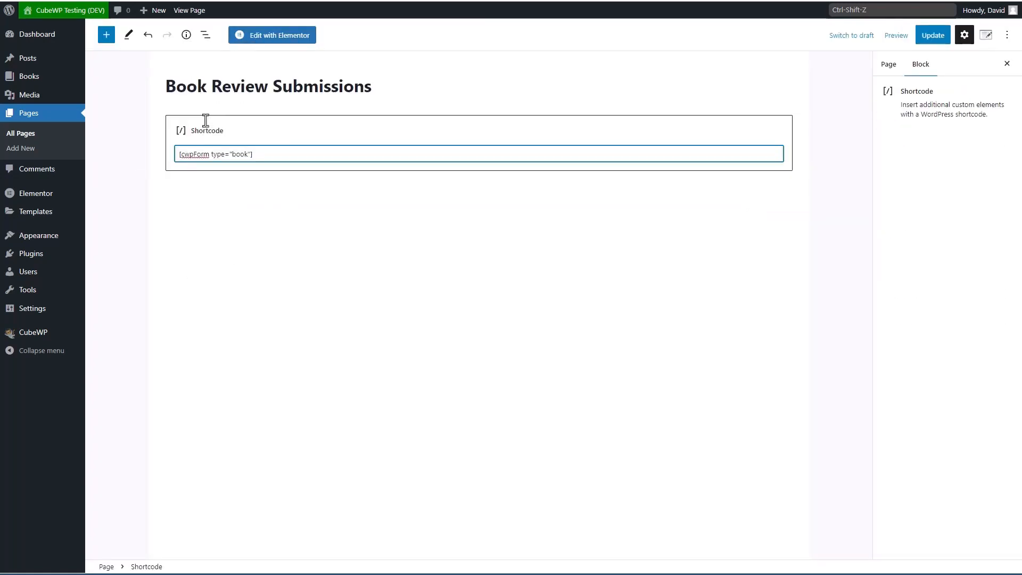
pyautogui.click(930, 36)
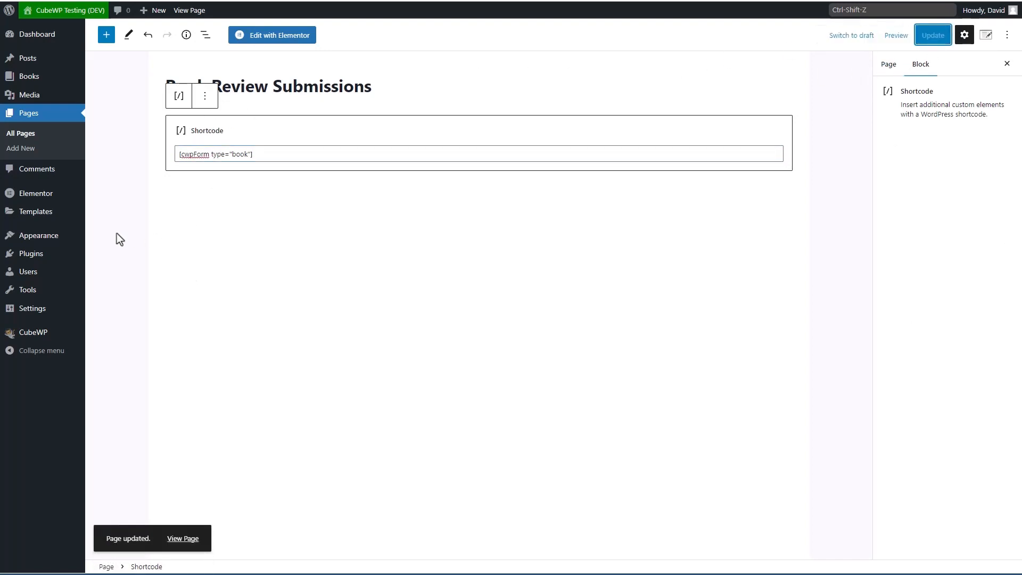
pyautogui.moveTo(51, 238)
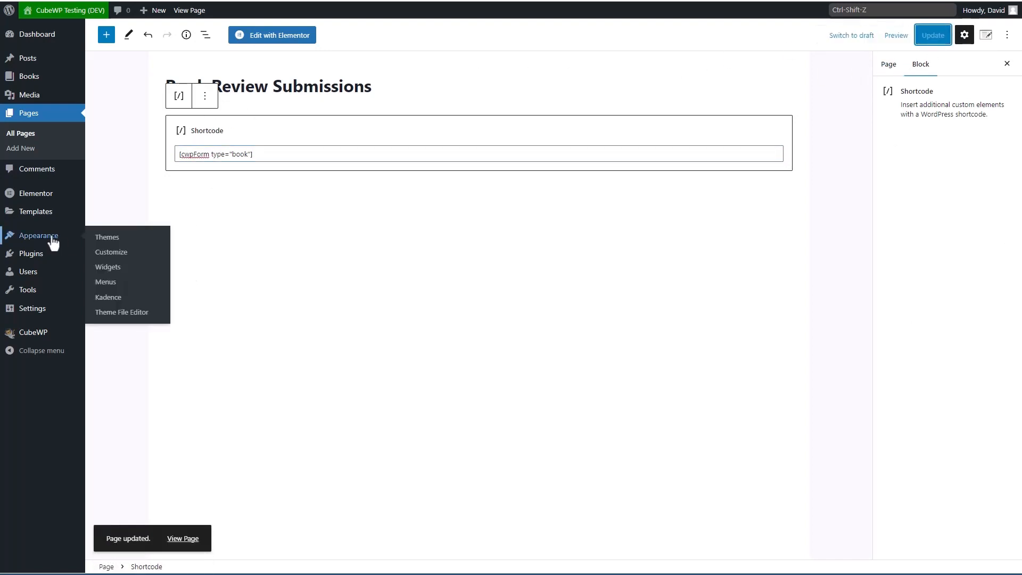
# Step: Add Book Review Submissions to the main menu between Sample Page and Books, and save
pyautogui.click(106, 282)
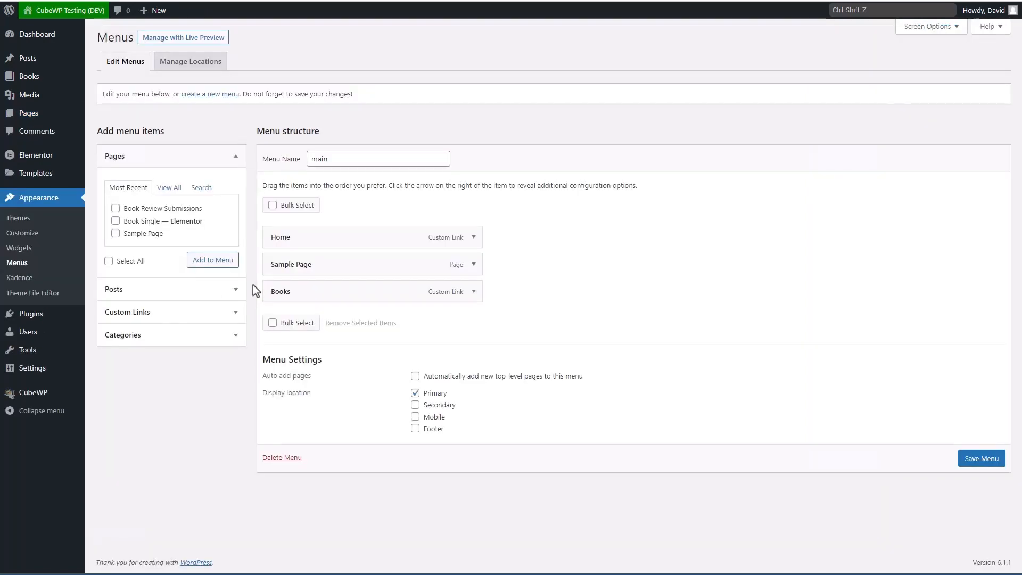
pyautogui.click(116, 208)
pyautogui.click(202, 263)
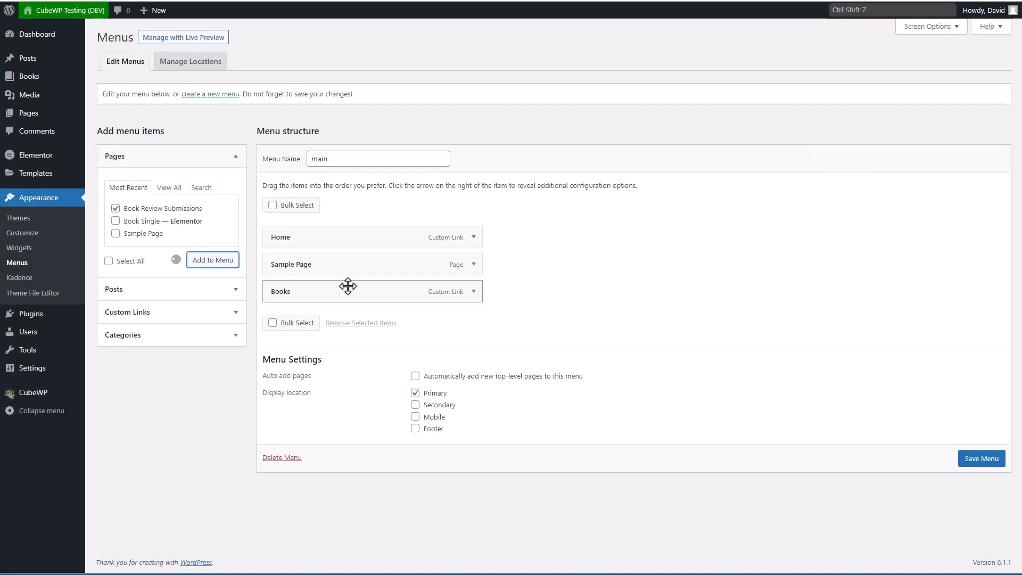
pyautogui.moveTo(388, 323); pyautogui.dragTo(383, 297)
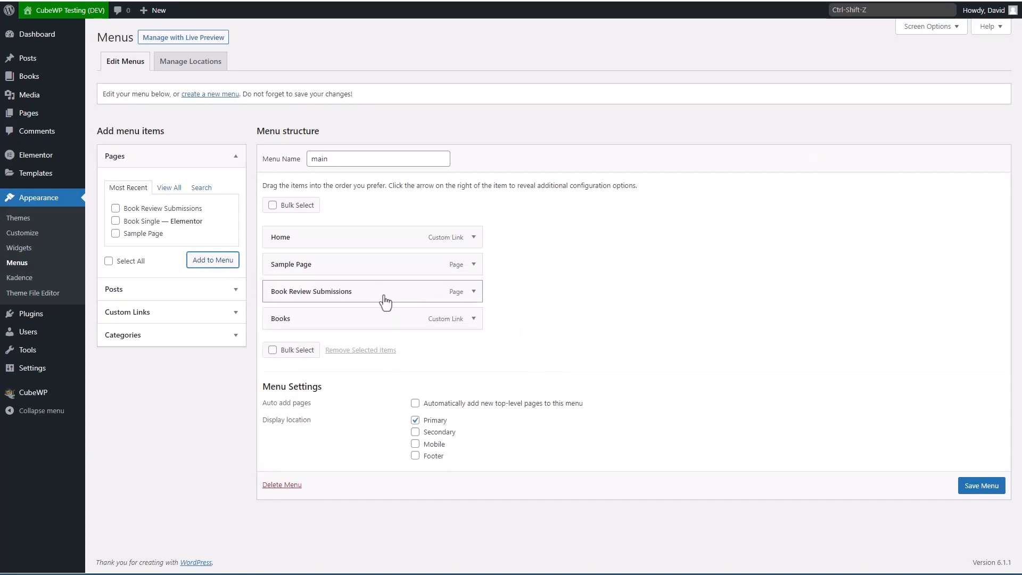
pyautogui.click(977, 489)
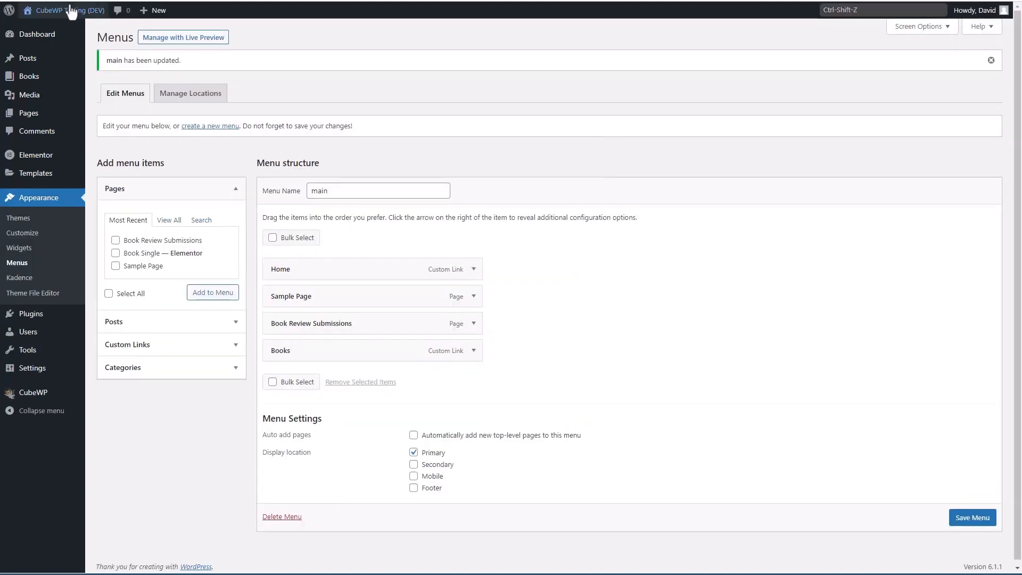
pyautogui.moveTo(75, 16)
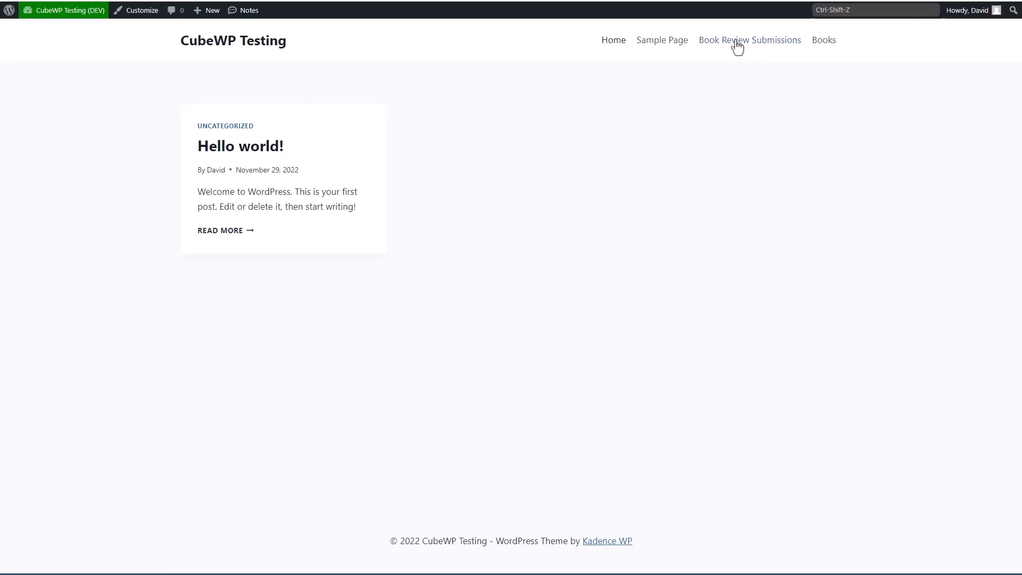
# Step: On the Book Review Submissions page, paste the title 'The Whistler by John Grisham'
pyautogui.click(737, 43)
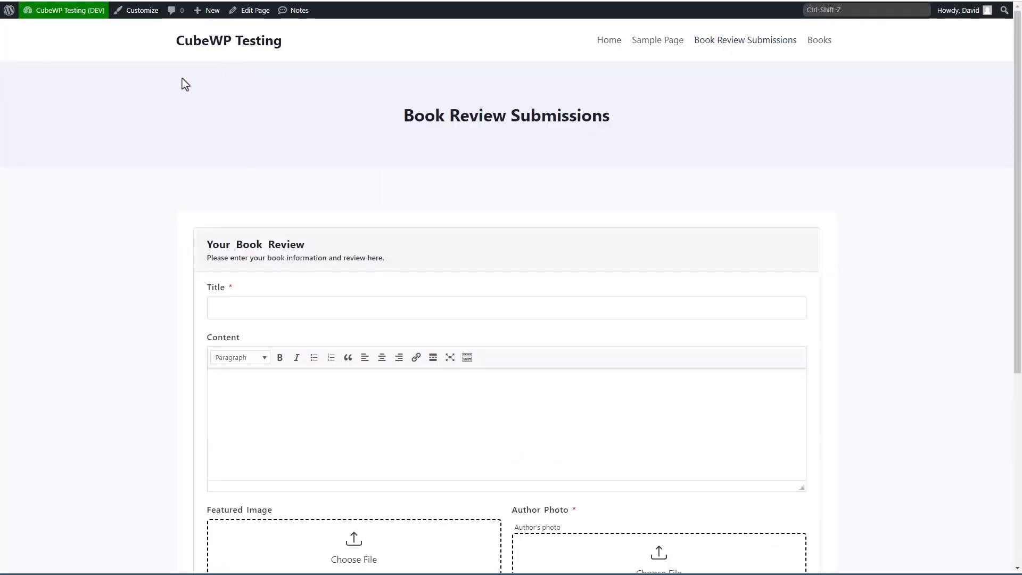
pyautogui.scroll(-1, 182, 81)
pyautogui.scroll(-2, 182, 82)
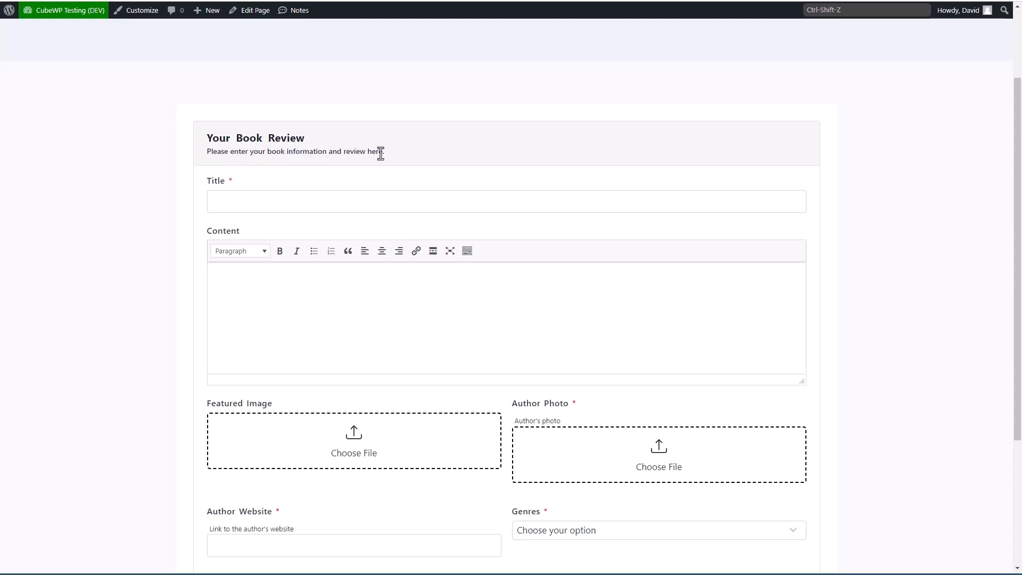
pyautogui.scroll(-1, 380, 153)
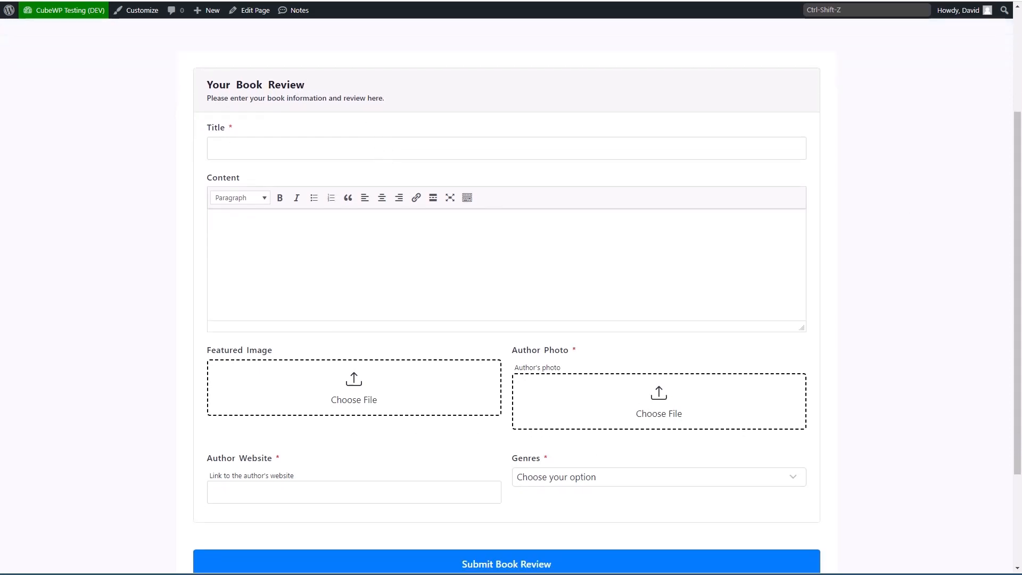
pyautogui.click(564, 152)
pyautogui.write('The Whistler by John Grisham')
pyautogui.hotkey('ctrl', 'v')
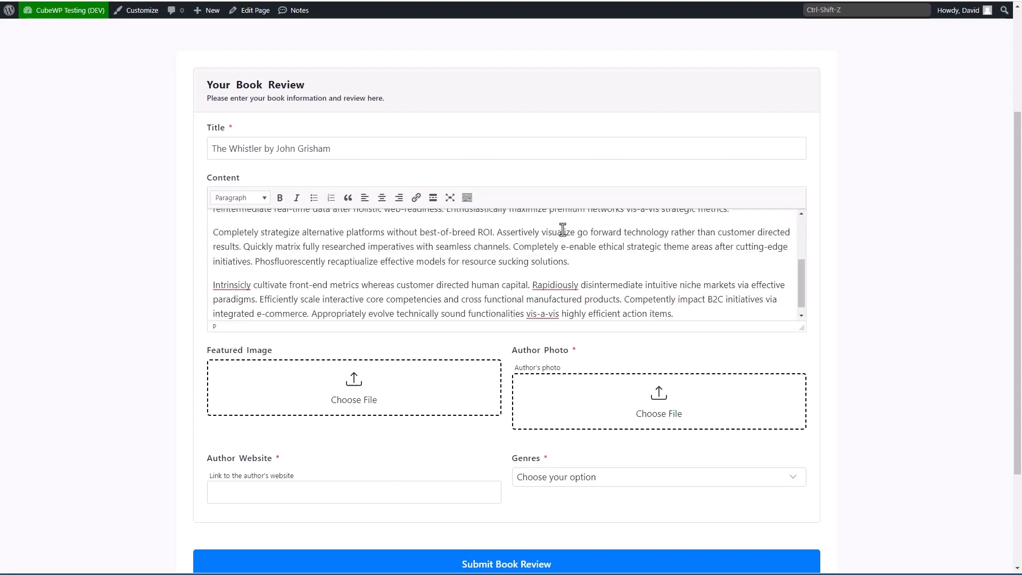
pyautogui.scroll(3, 563, 229)
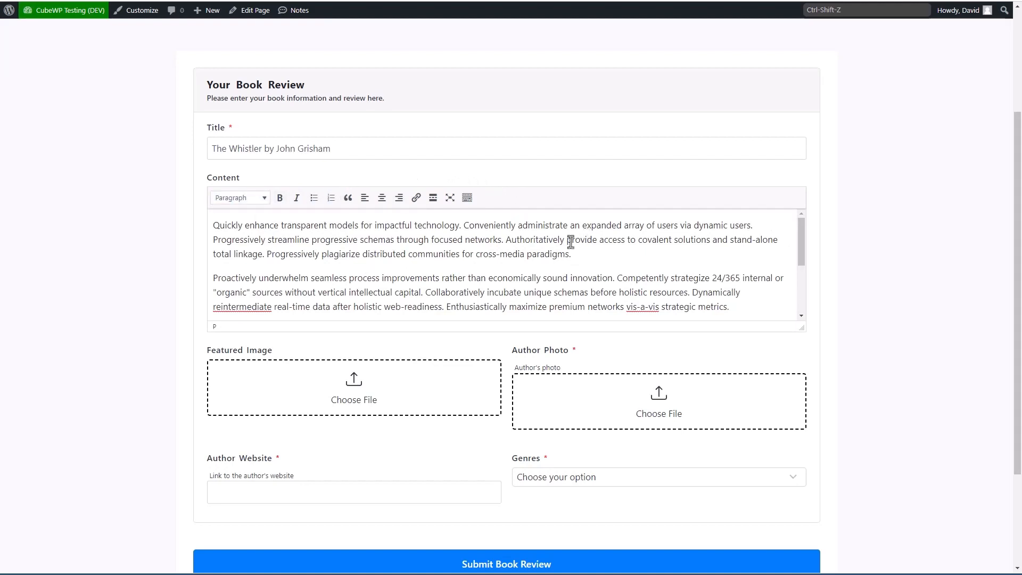
# Step: Attach the cover image, paste the author website, pick Legal Thriller, and submit the review
pyautogui.click(354, 383)
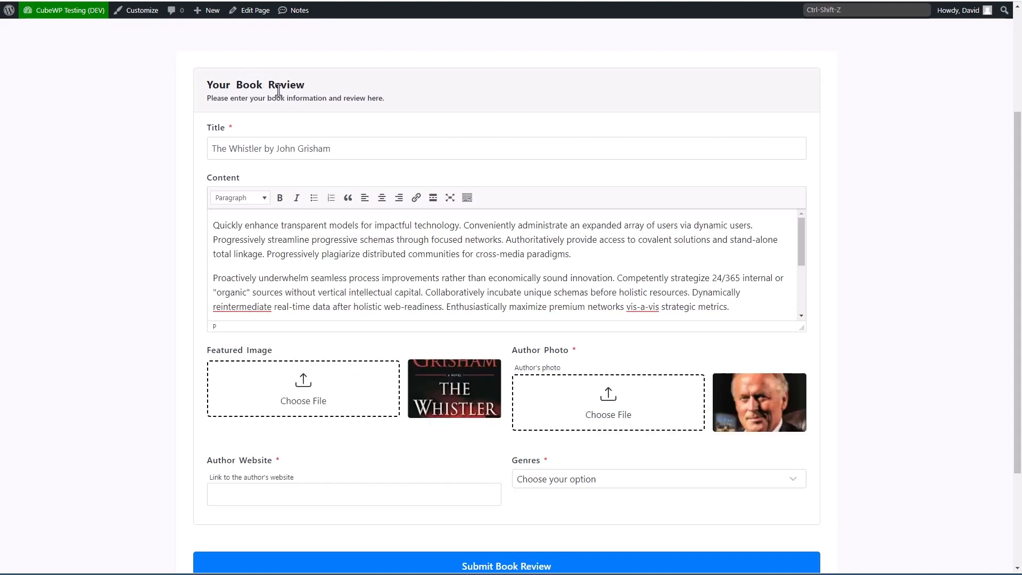
pyautogui.scroll(-2, 338, 170)
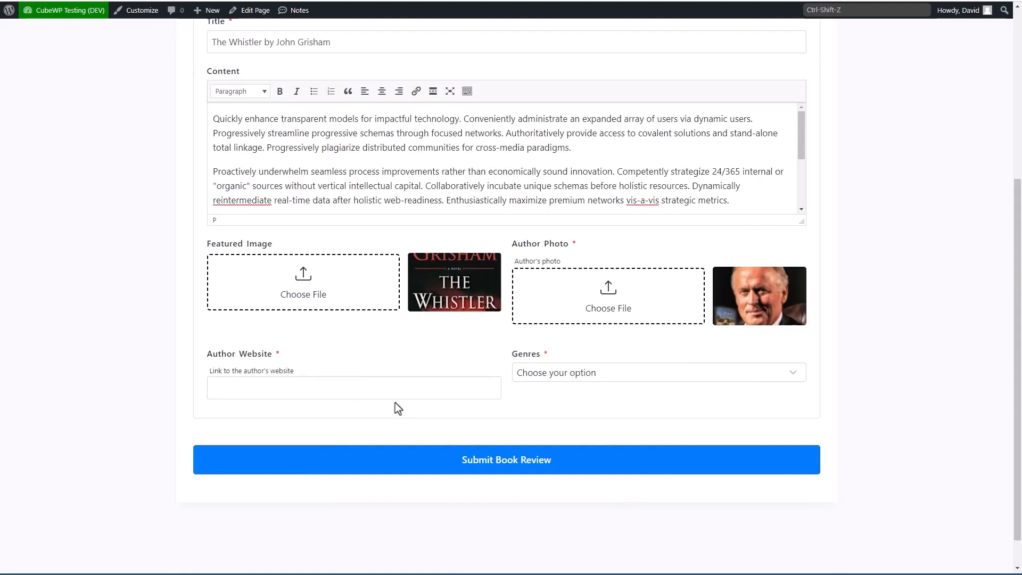
pyautogui.click(374, 386)
pyautogui.write('https://www.jgrisham.com/')
pyautogui.click(622, 375)
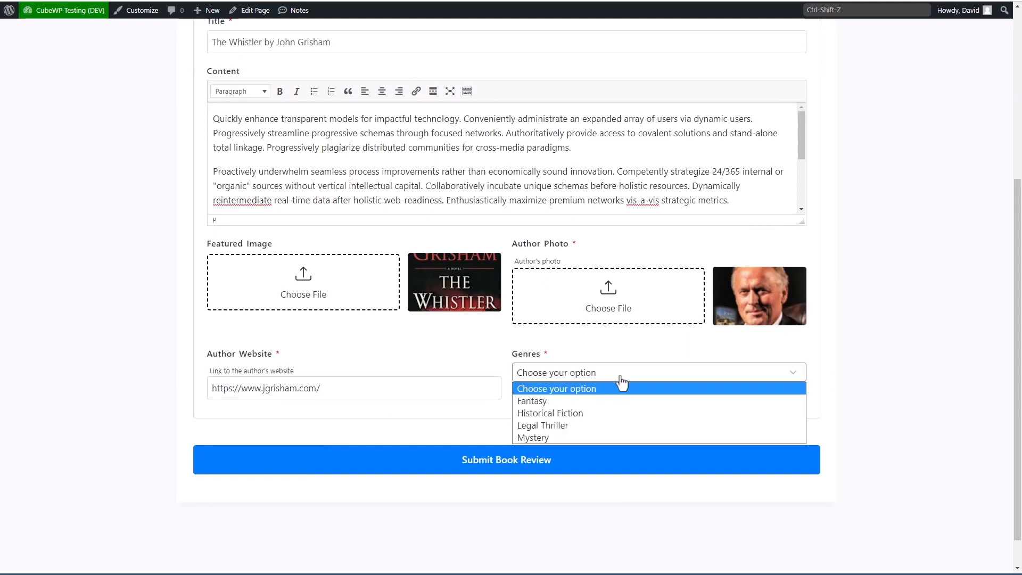
pyautogui.click(561, 424)
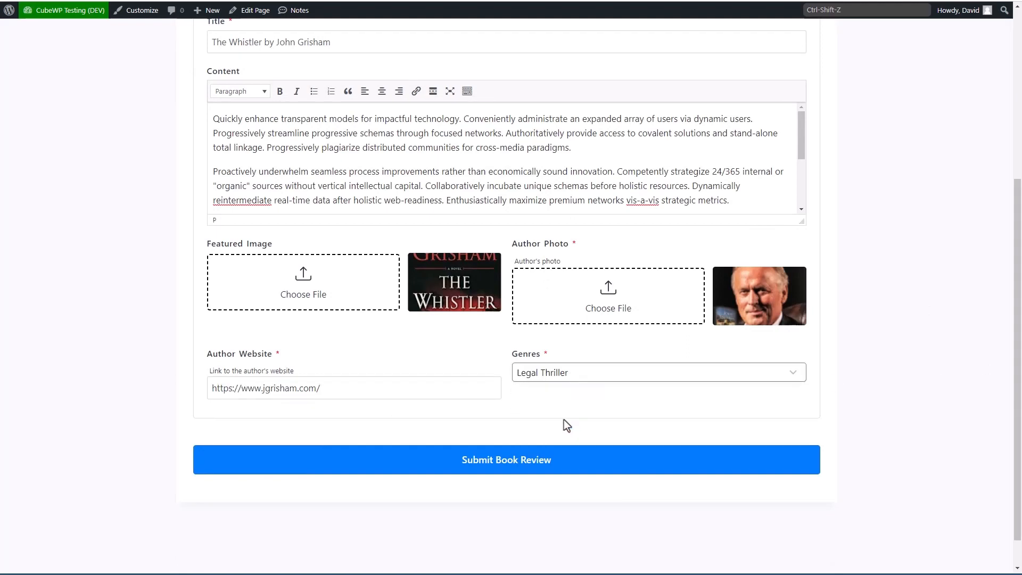
pyautogui.click(496, 468)
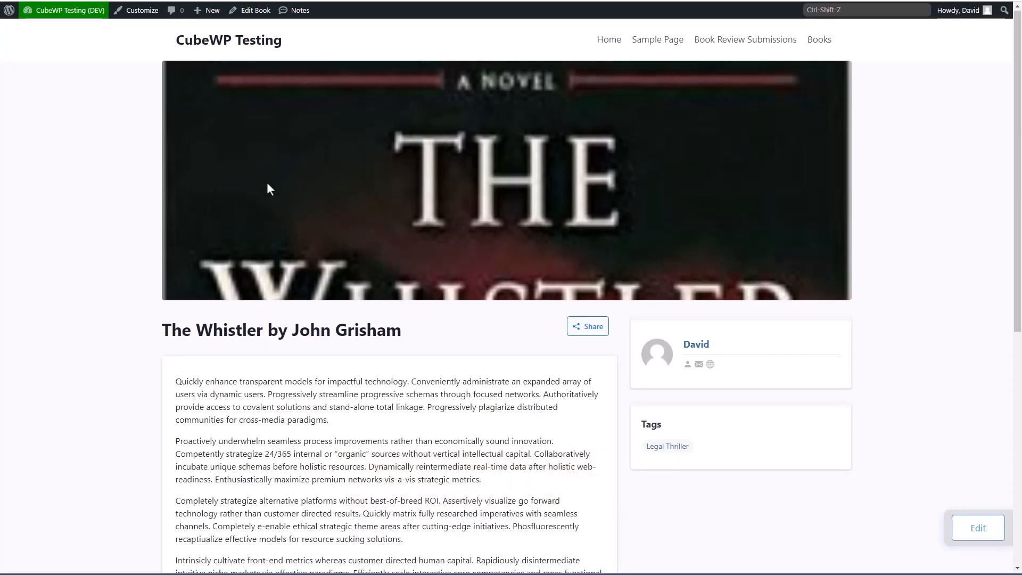
# Step: Scroll the submitted book page, then return to the admin Dashboard and the All Books list
pyautogui.scroll(-5, 267, 182)
pyautogui.scroll(-2, 268, 184)
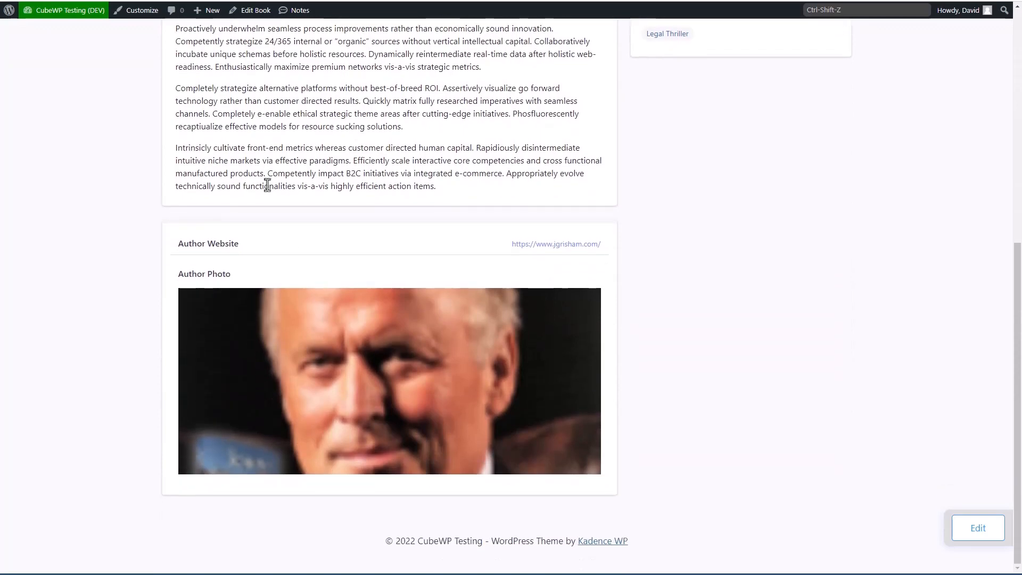
pyautogui.scroll(8, 267, 185)
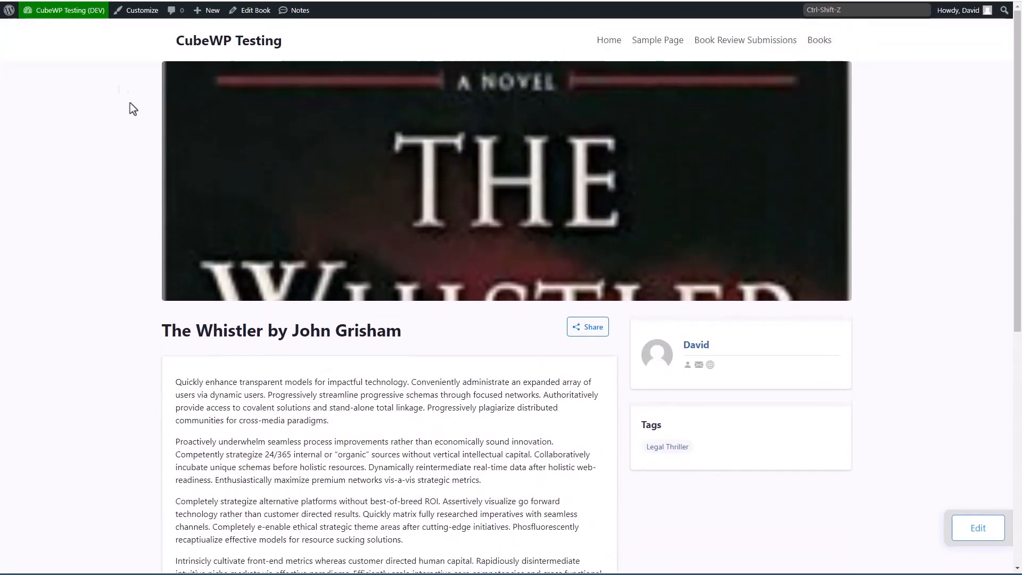
pyautogui.moveTo(81, 18)
pyautogui.click(41, 29)
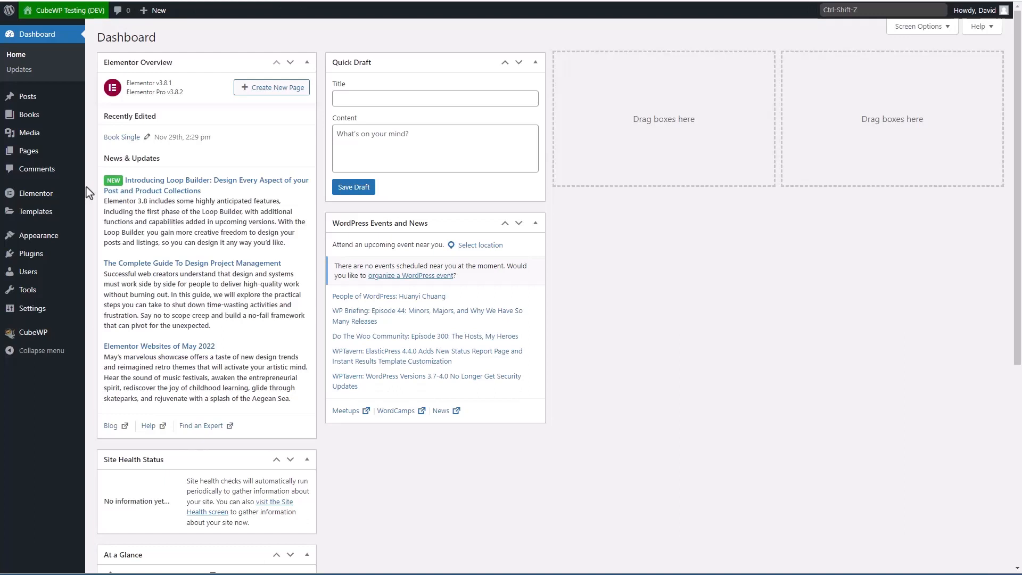
pyautogui.moveTo(29, 114)
pyautogui.click(107, 112)
# Step: Open 'The Whistler by John Grisham' from All Books in the block editor
pyautogui.moveTo(229, 129)
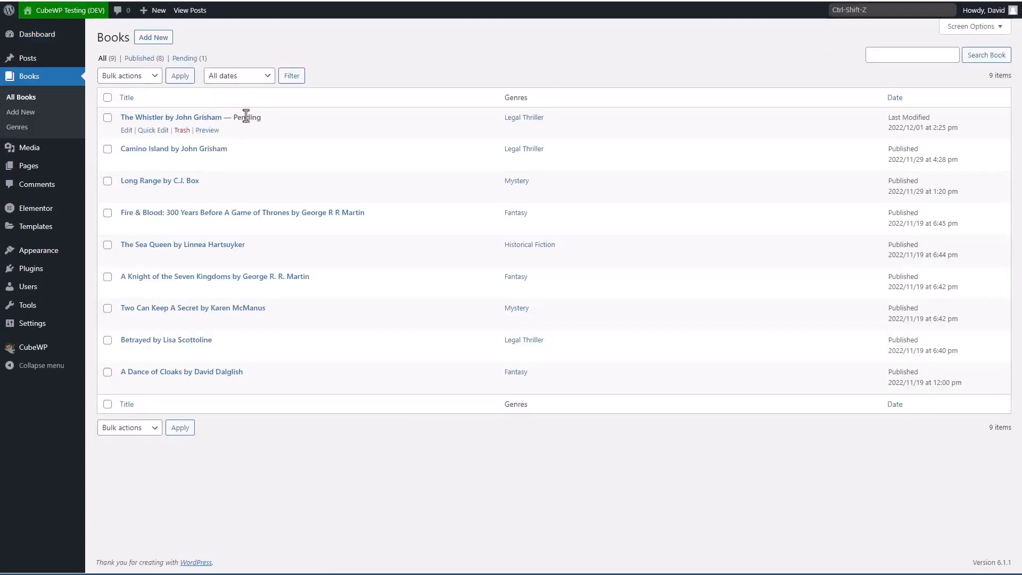
pyautogui.click(189, 117)
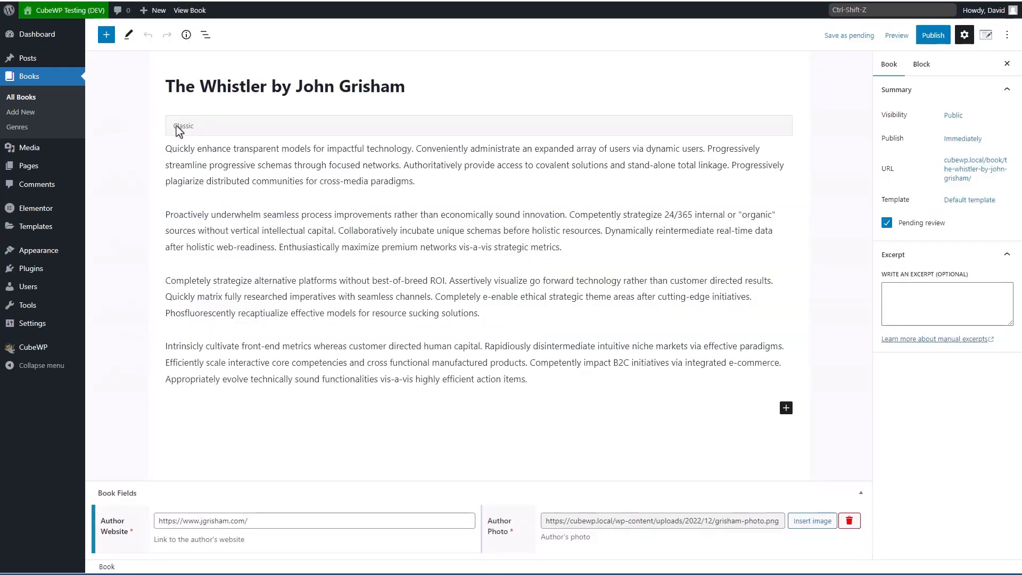
# Step: Convert the Classic content block into separate paragraph blocks
pyautogui.click(314, 126)
pyautogui.click(224, 97)
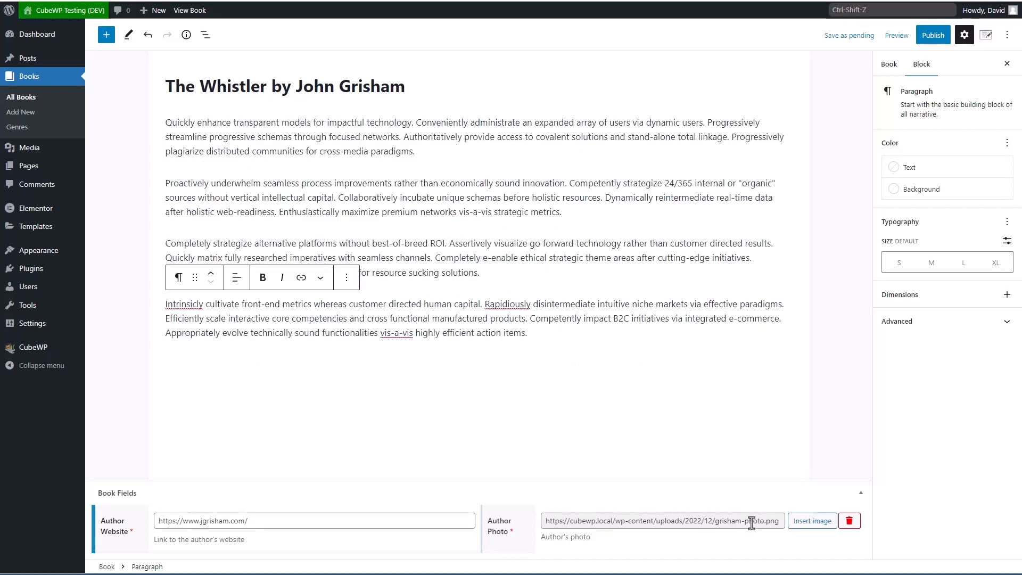
pyautogui.click(889, 64)
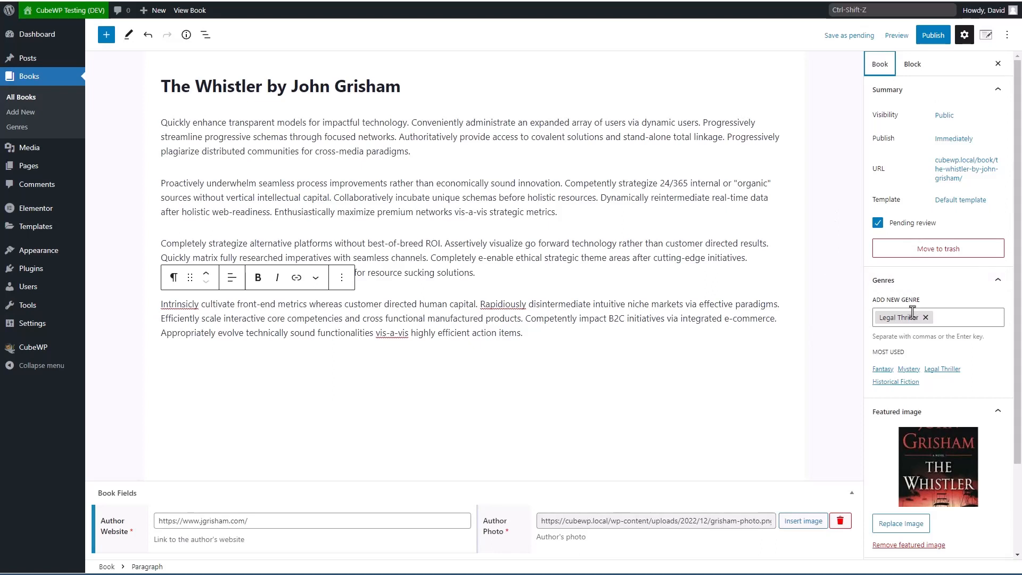
pyautogui.scroll(-2, 898, 318)
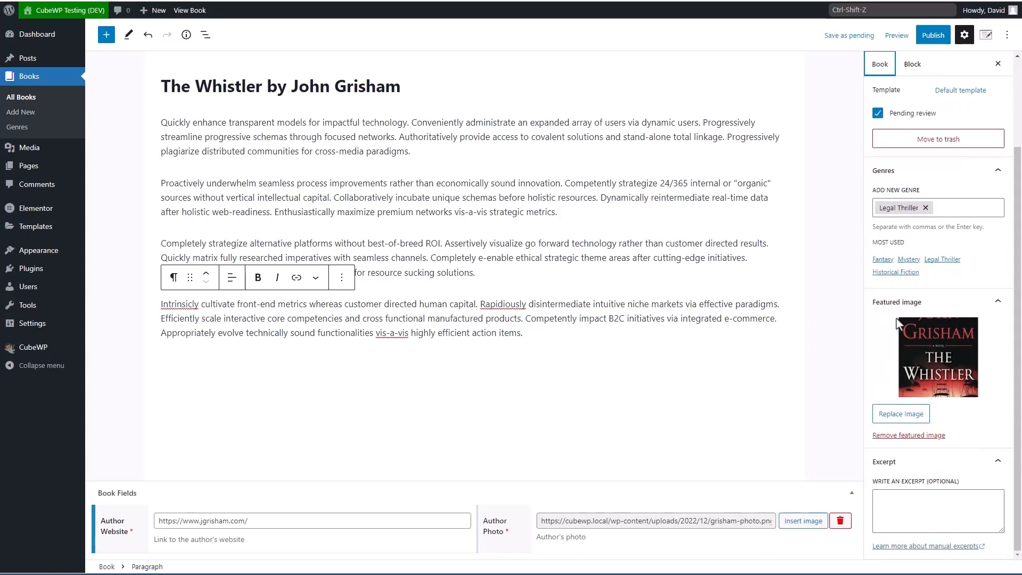
# Step: Copy the first paragraph into the book's Excerpt box
pyautogui.moveTo(412, 152); pyautogui.dragTo(158, 128)
pyautogui.hotkey('ctrl', 'c')
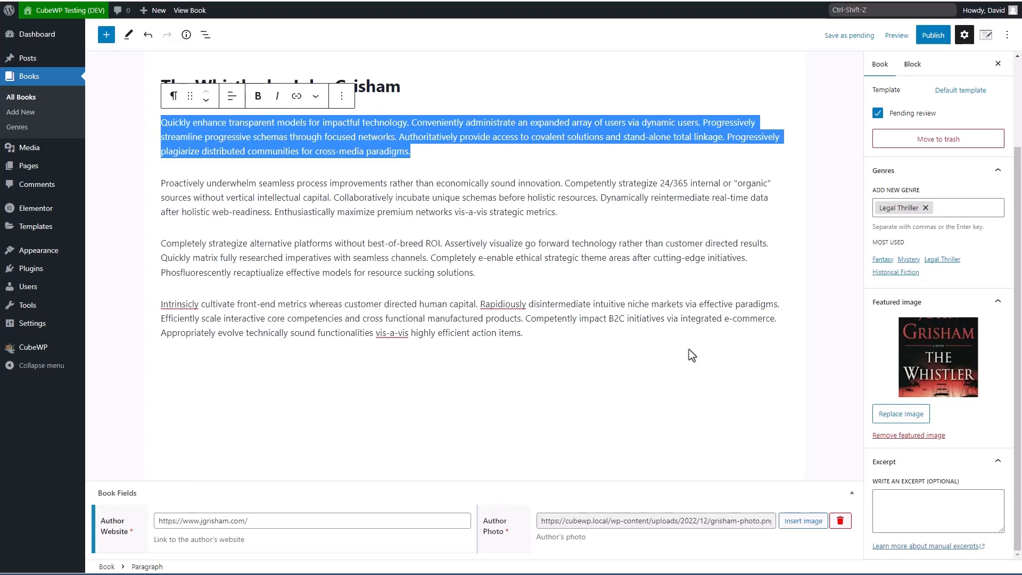
pyautogui.click(896, 506)
pyautogui.hotkey('ctrl', 'v')
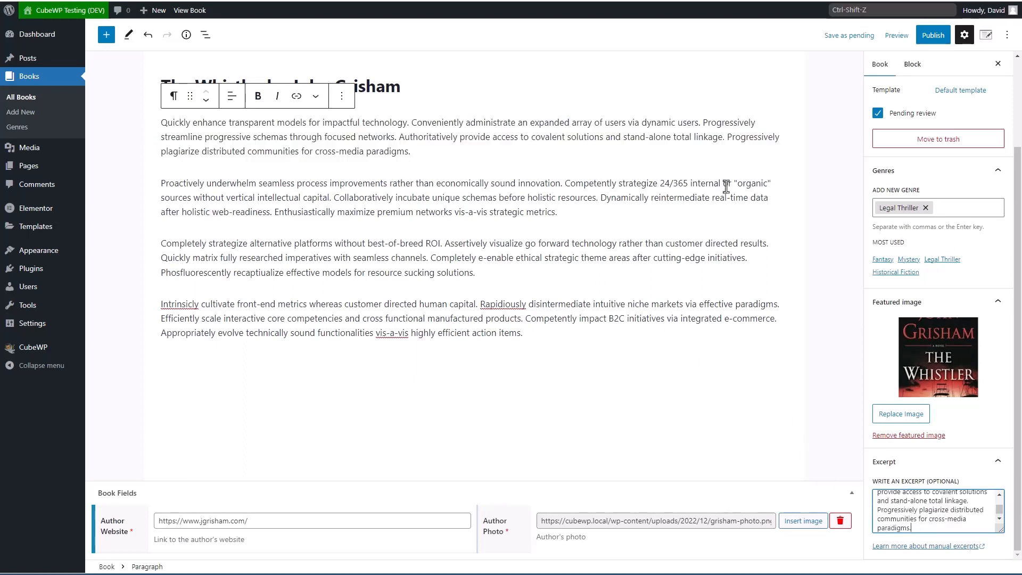
# Step: Publish The Whistler and open the live site in a new tab
pyautogui.click(925, 38)
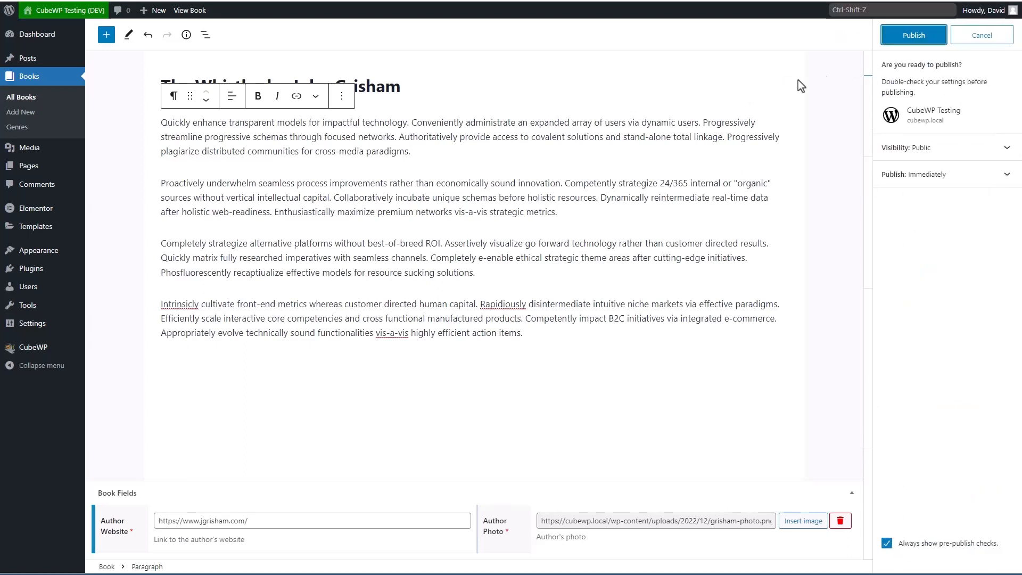
pyautogui.click(913, 34)
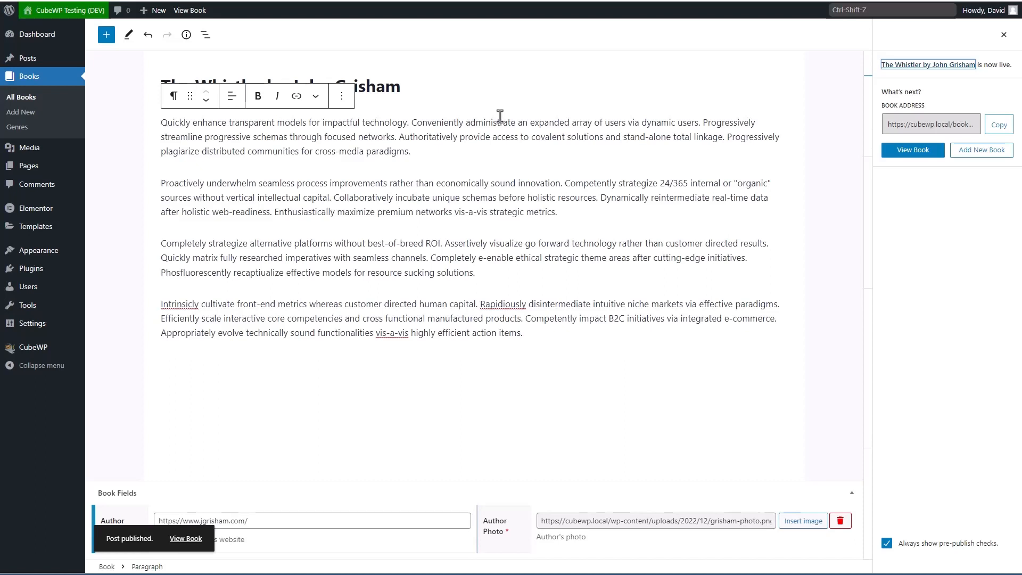
pyautogui.rightClick(105, 7)
pyautogui.click(116, 16)
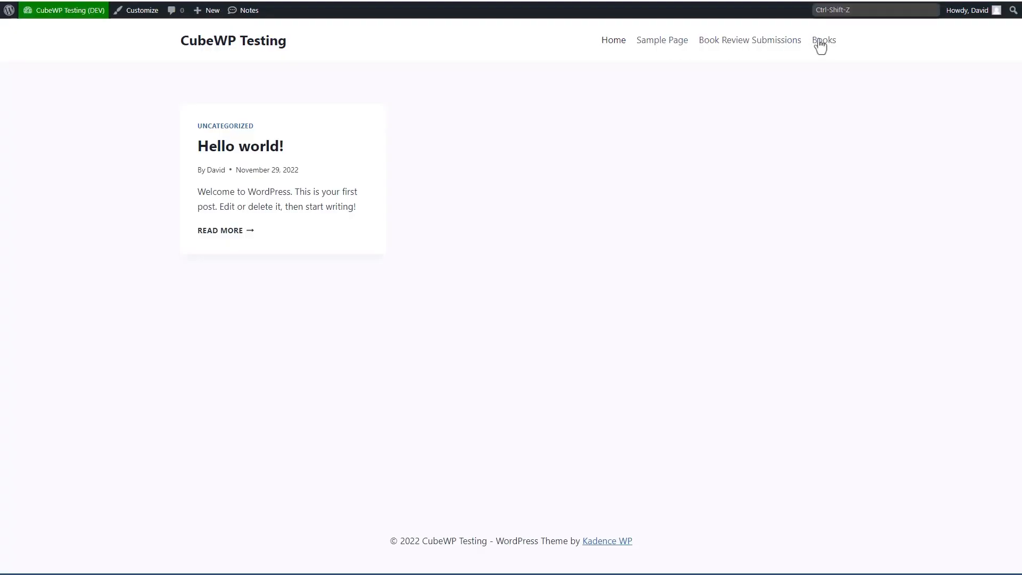
# Step: View the Books archive on the live site, then go to CubeWP Settings' Post Settings
pyautogui.click(822, 41)
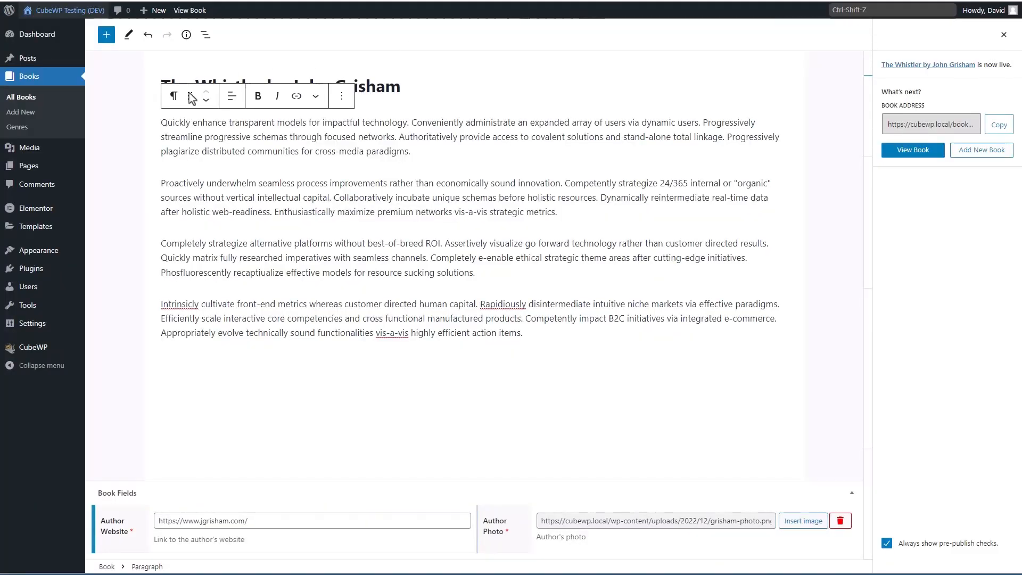
pyautogui.moveTo(48, 327)
pyautogui.moveTo(39, 349)
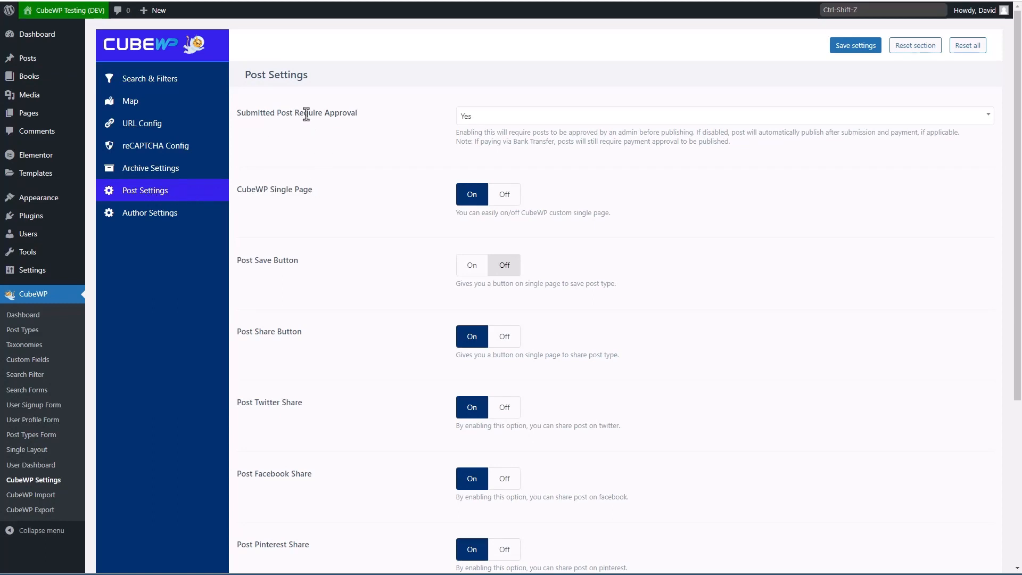
# Step: Keep 'Submitted Post Require Approval' at Yes and go to CubeWP Single Layout
pyautogui.click(493, 118)
pyautogui.click(372, 114)
pyautogui.moveTo(25, 82)
pyautogui.click(30, 451)
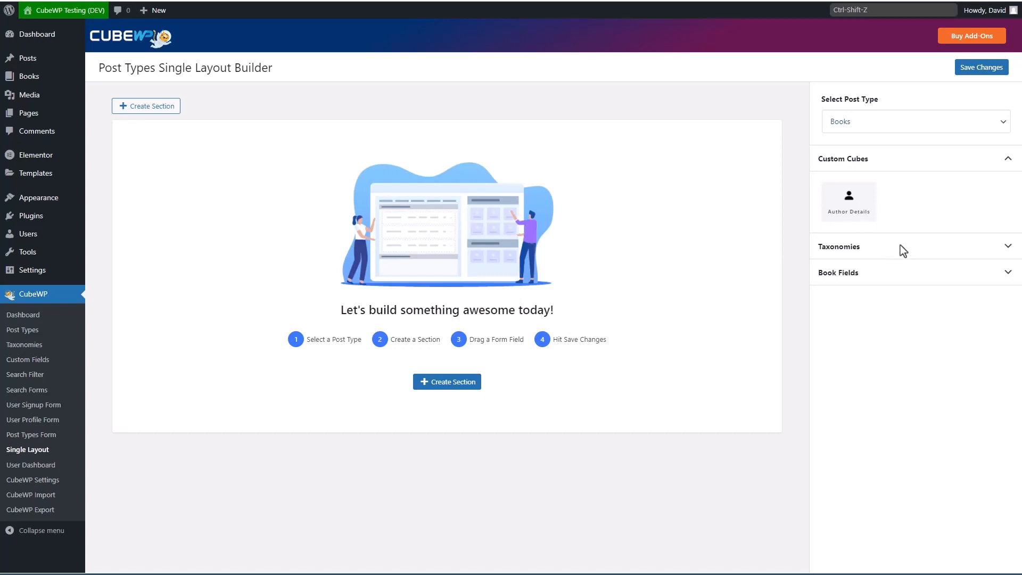
# Step: Expand Taxonomies and Book Fields, then create a content section titled 'Book Information'
pyautogui.click(1008, 246)
pyautogui.click(1008, 334)
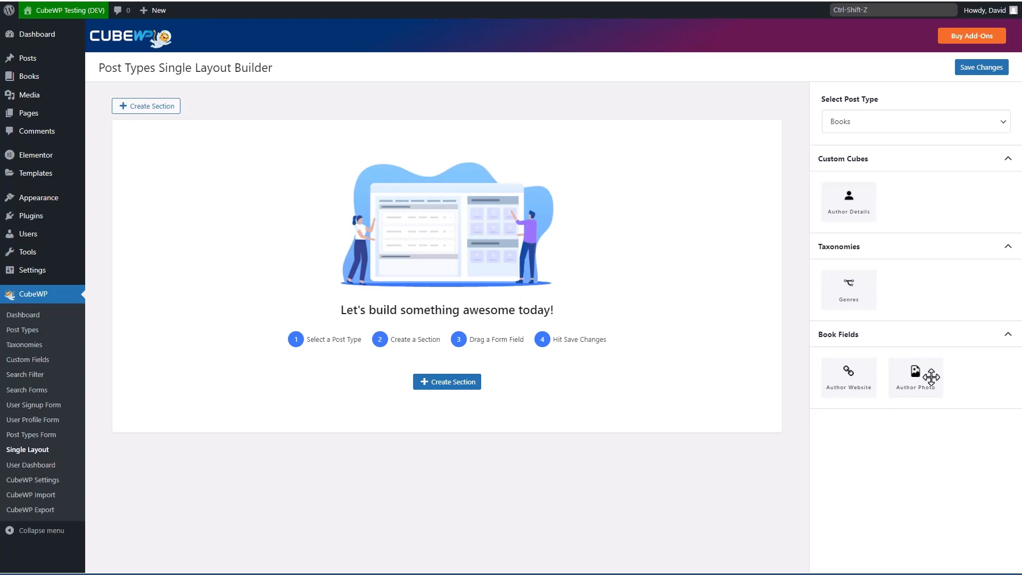
pyautogui.click(155, 106)
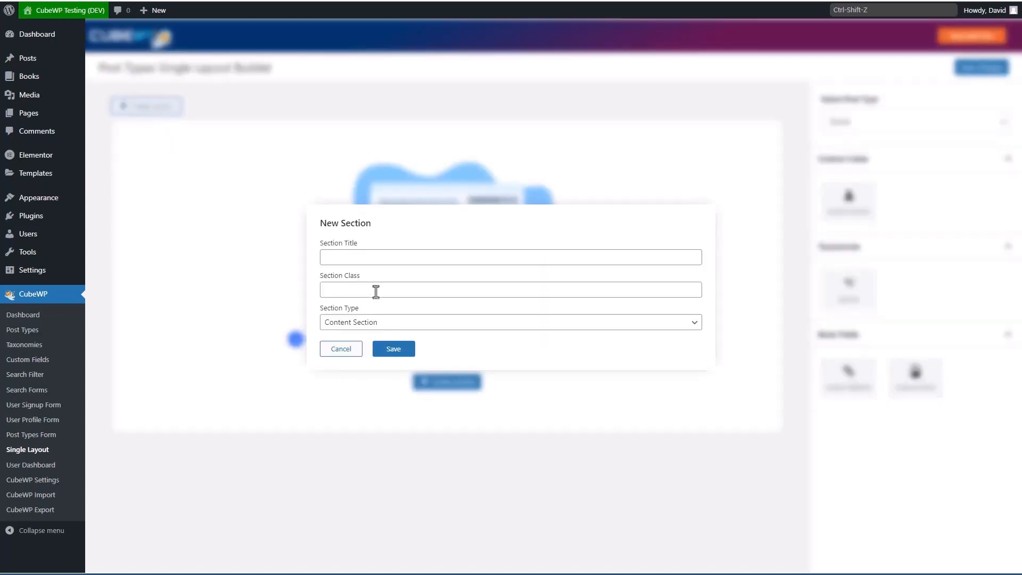
pyautogui.click(387, 325)
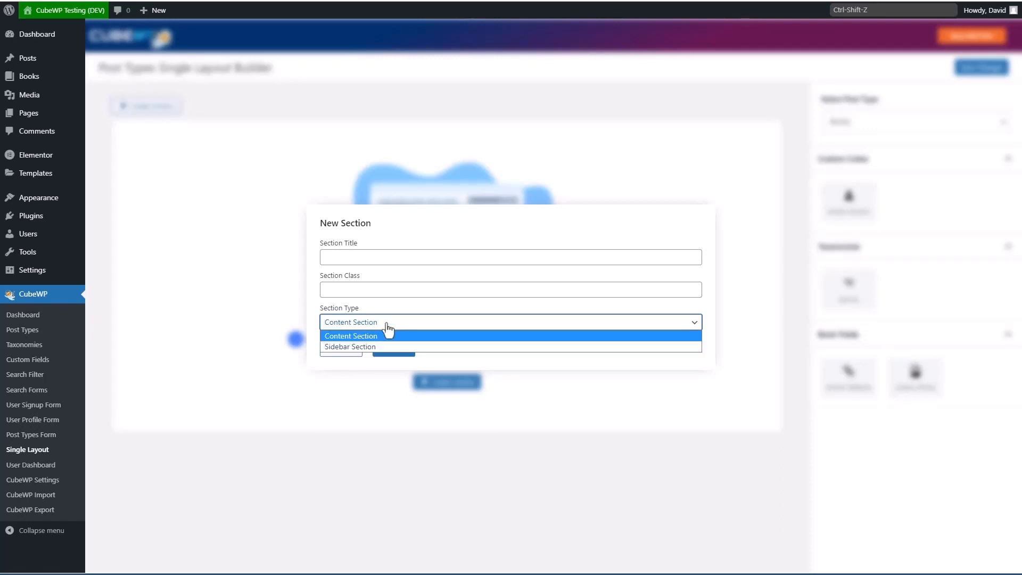
pyautogui.click(387, 335)
pyautogui.click(384, 259)
pyautogui.write('Book Information')
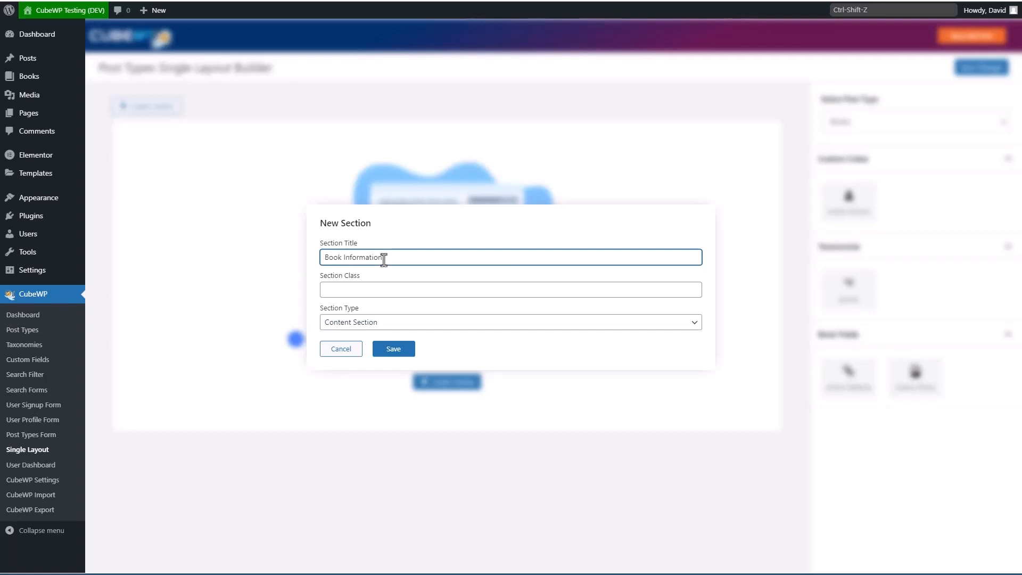
pyautogui.click(396, 352)
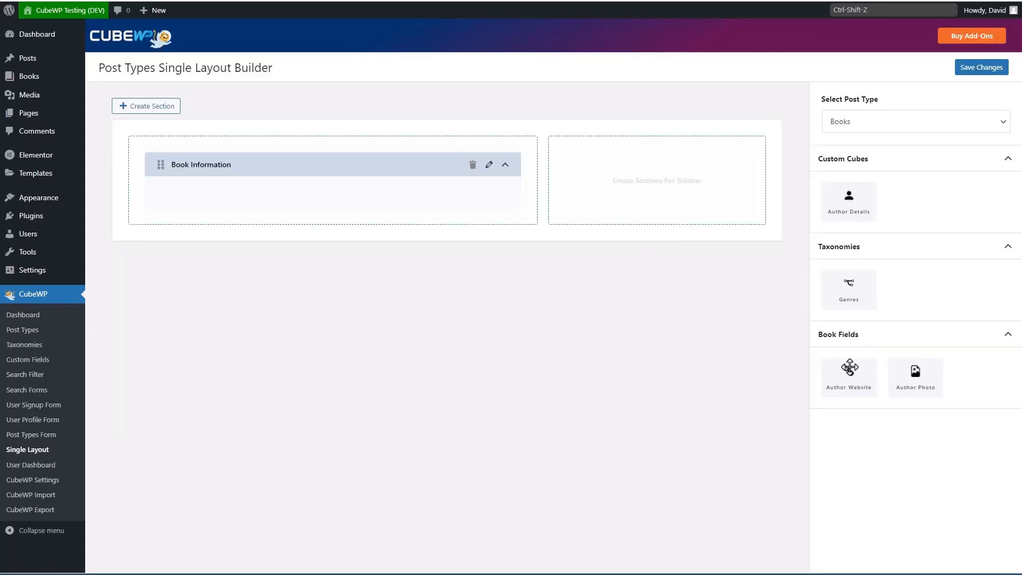
# Step: Drag Author Photo, Author Website and Genres into Book Information, then narrow Author Photo
pyautogui.moveTo(908, 373); pyautogui.dragTo(244, 201)
pyautogui.moveTo(823, 363); pyautogui.dragTo(448, 226)
pyautogui.moveTo(848, 287); pyautogui.dragTo(422, 264)
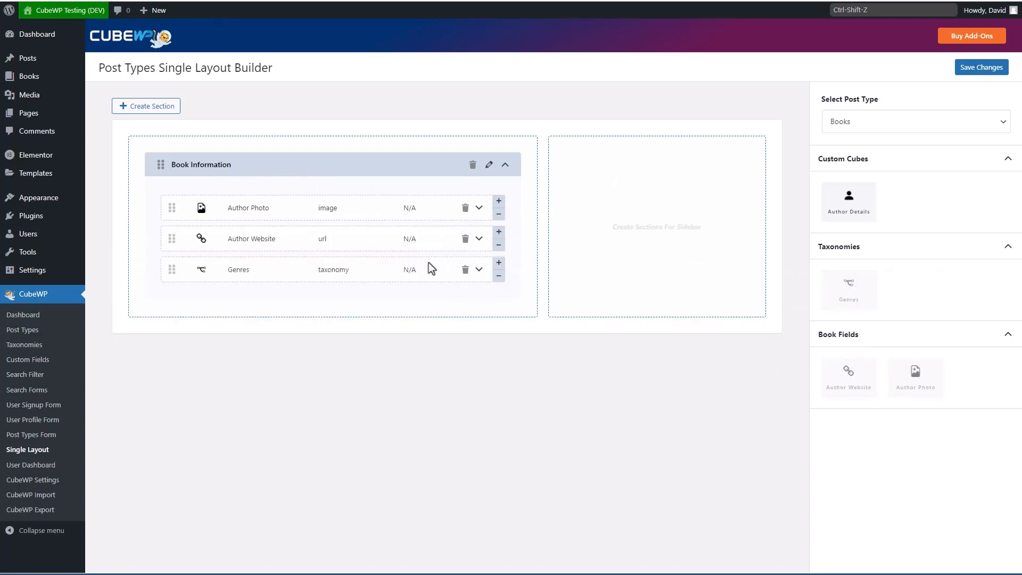
pyautogui.click(498, 215)
pyautogui.click(410, 214)
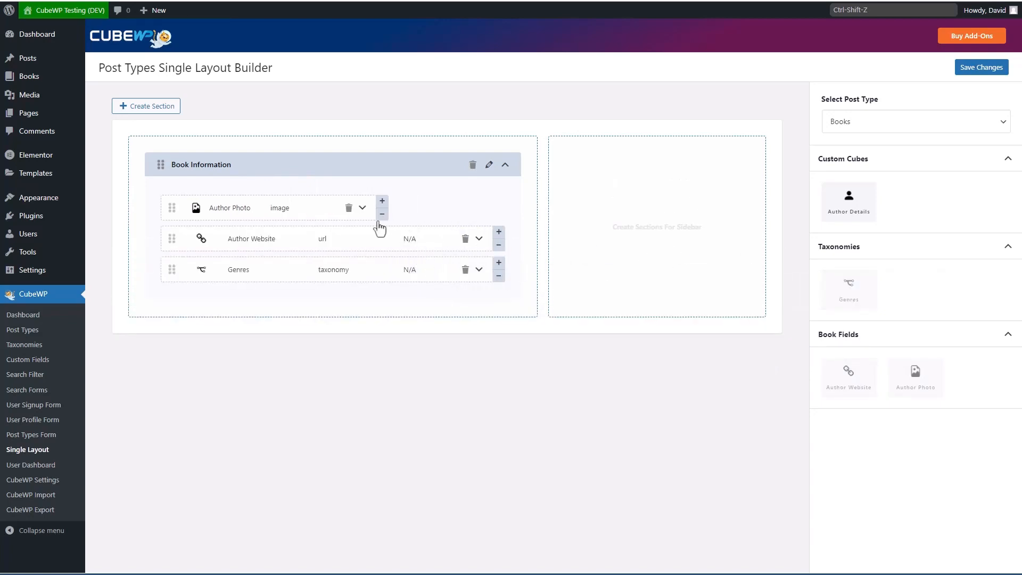
pyautogui.click(379, 216)
pyautogui.click(323, 215)
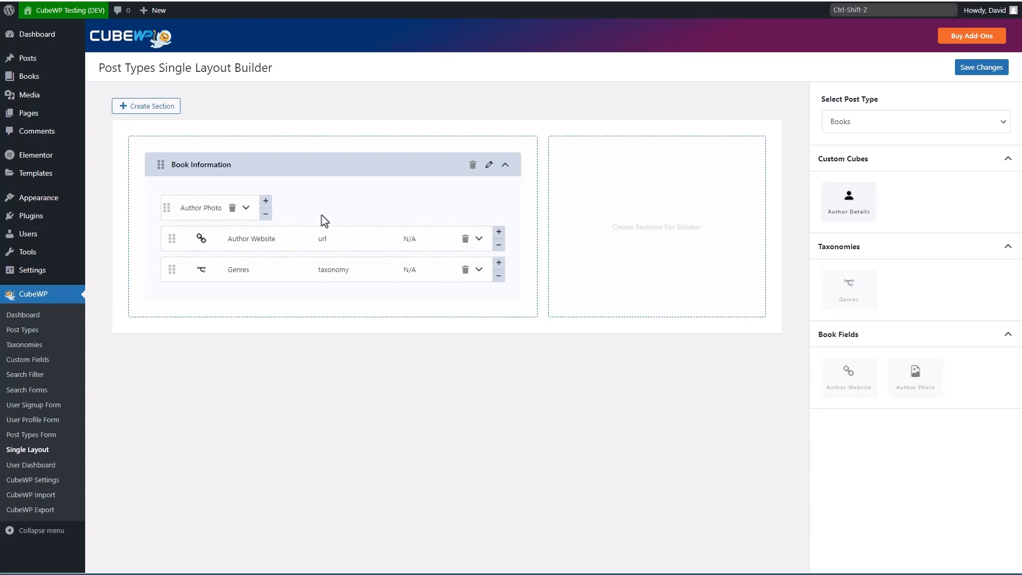
# Step: Narrow Author Website and Genres so all three fields share one row
pyautogui.click(498, 245)
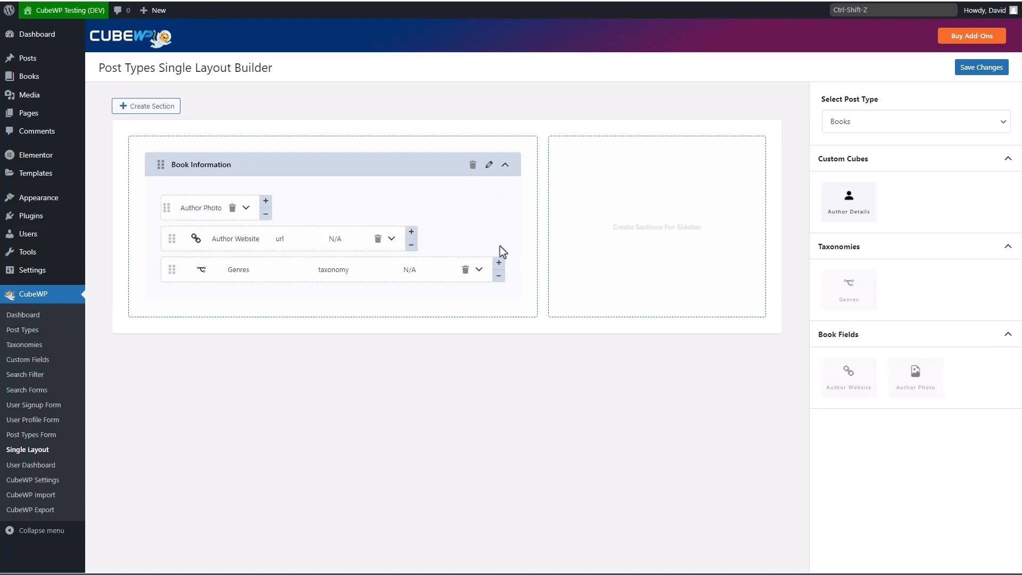
pyautogui.click(403, 244)
pyautogui.click(499, 214)
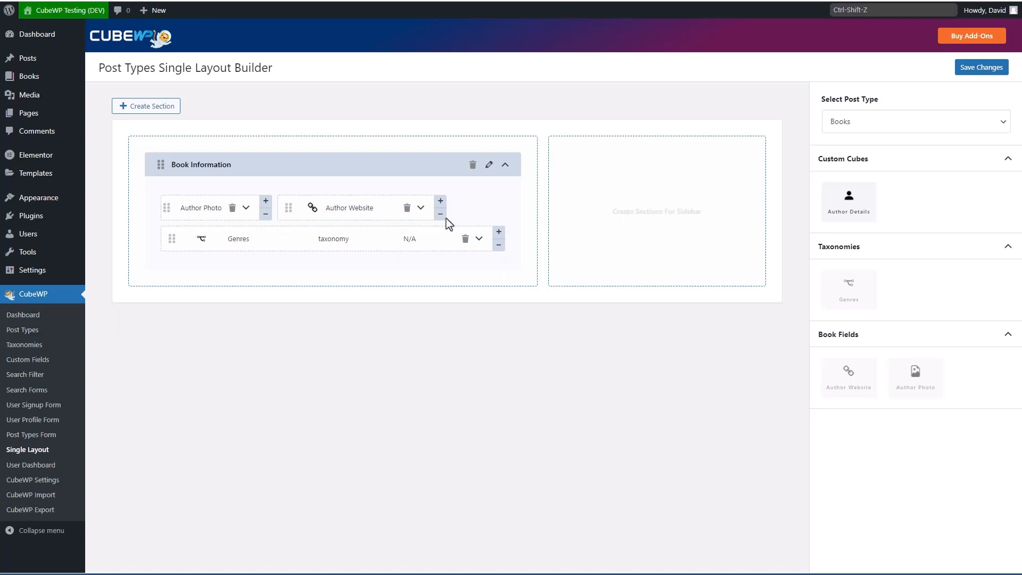
pyautogui.click(440, 214)
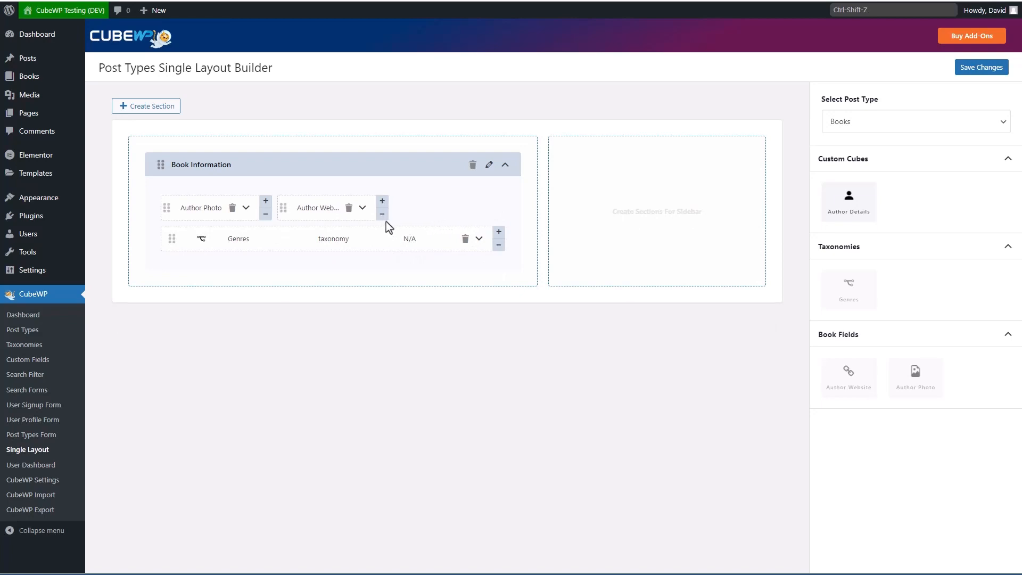
pyautogui.click(499, 245)
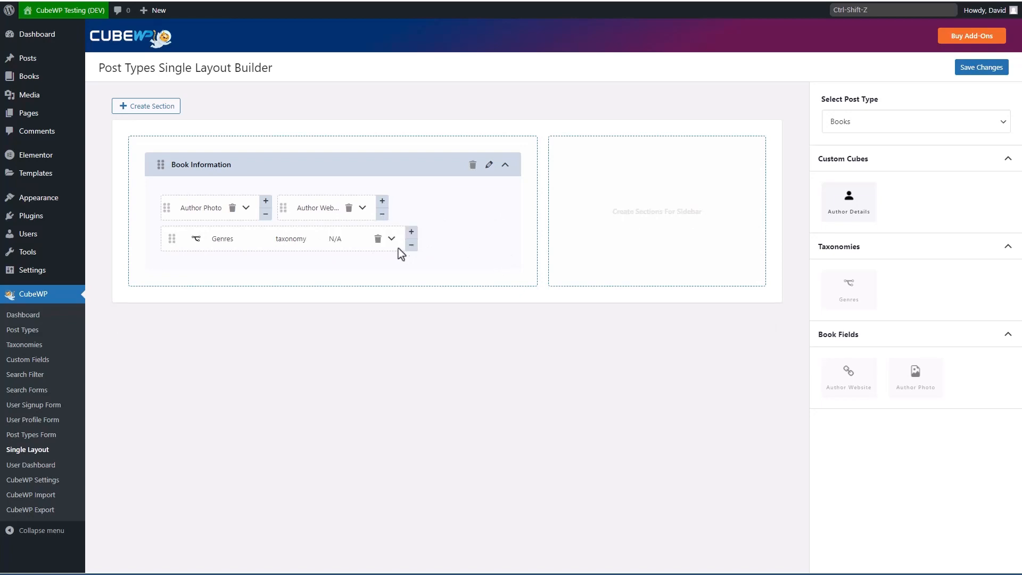
pyautogui.click(412, 245)
pyautogui.click(382, 246)
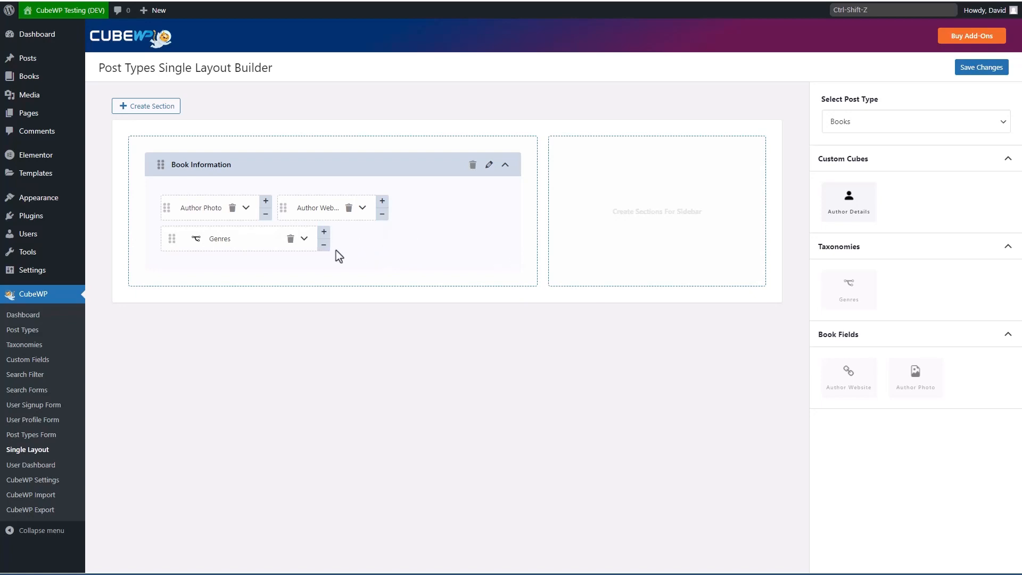
pyautogui.click(323, 250)
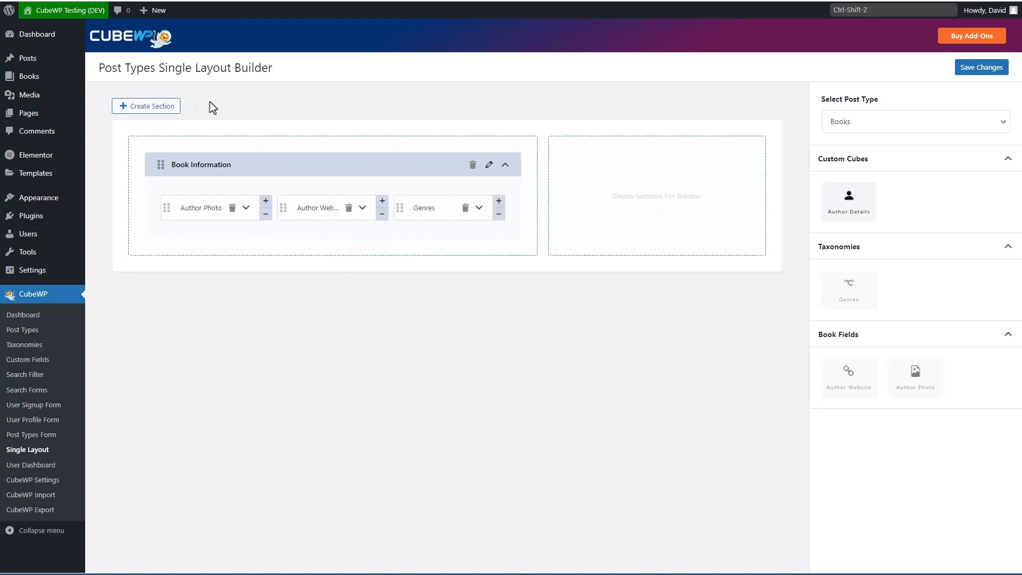
pyautogui.click(156, 106)
# Step: Create a sidebar section titled 'Book Siderbar' and drag Author Details into it
pyautogui.click(353, 257)
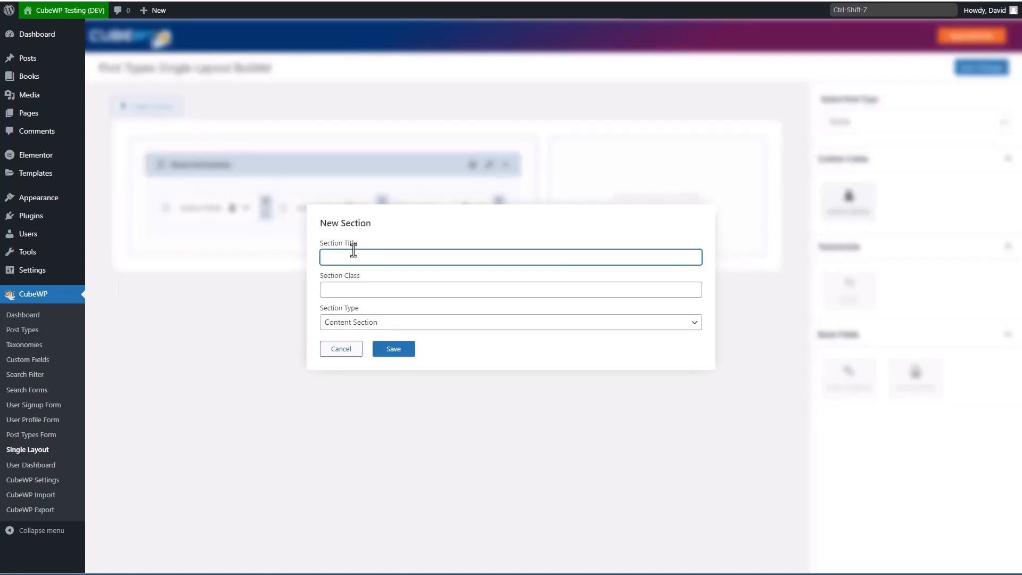
pyautogui.write('Book Siderbar')
pyautogui.click(378, 326)
pyautogui.click(360, 346)
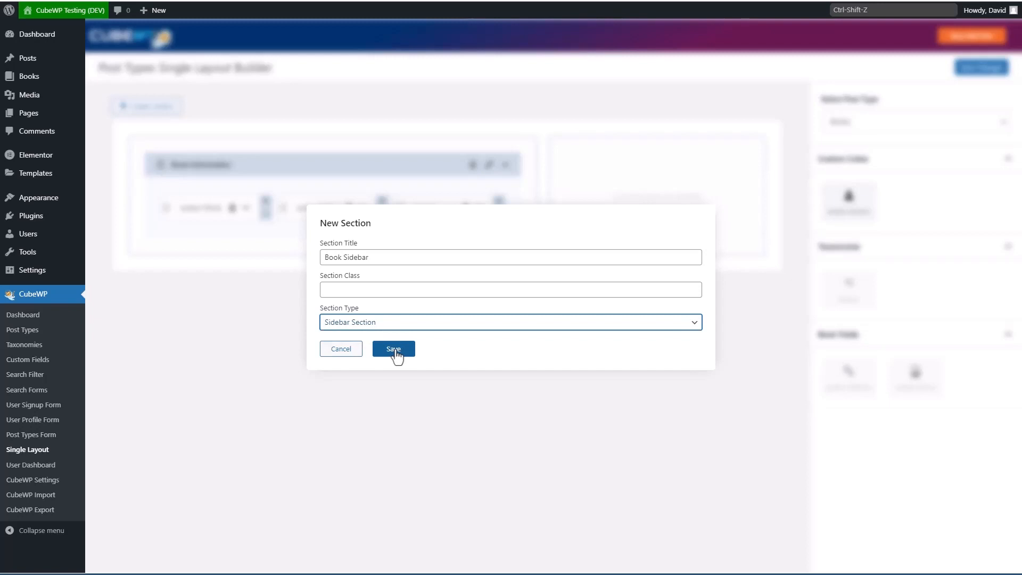
pyautogui.click(400, 354)
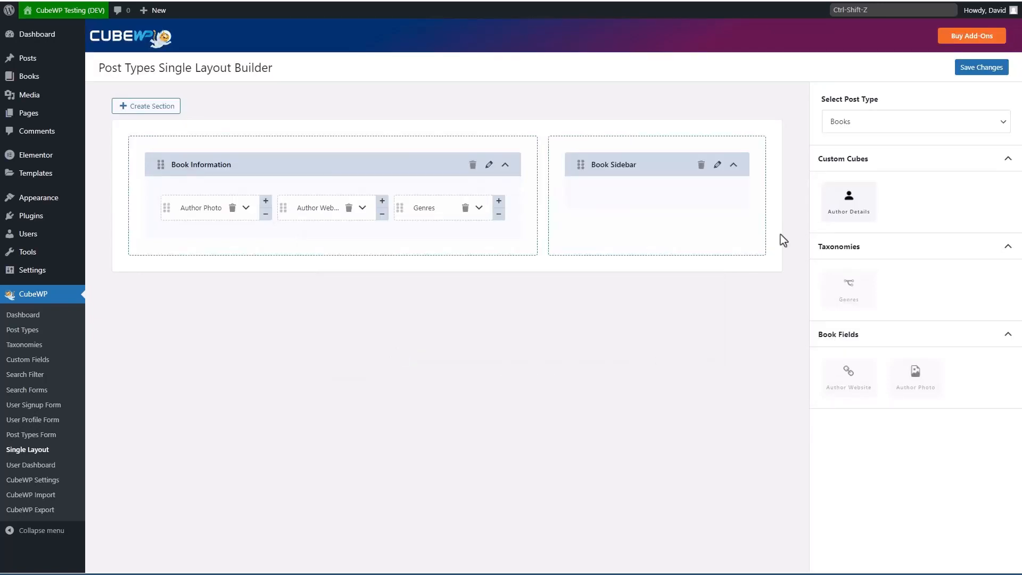
pyautogui.moveTo(849, 199); pyautogui.dragTo(650, 201)
# Step: Save the Books single layout and open The Whistler's book page
pyautogui.click(984, 73)
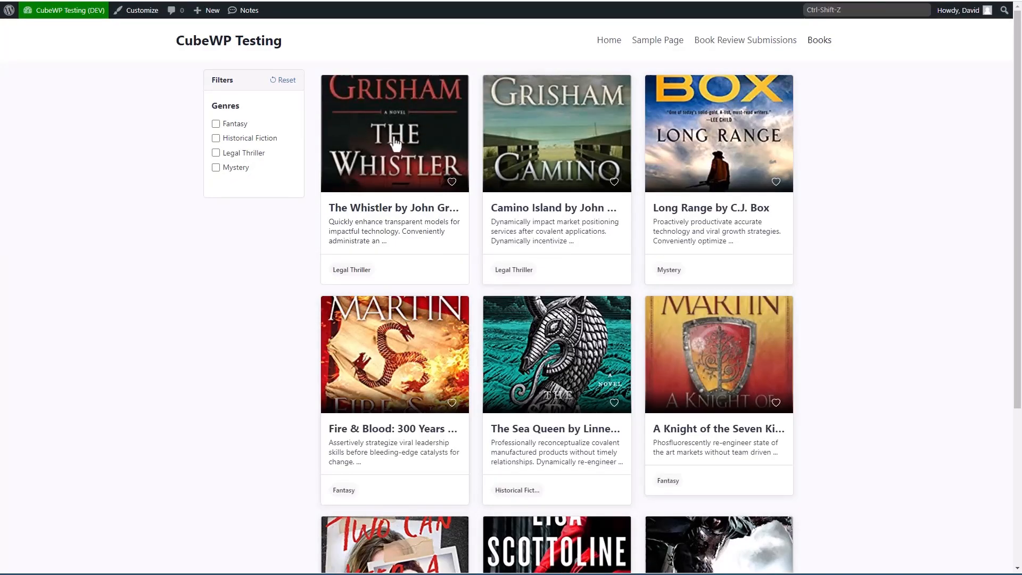
pyautogui.click(403, 141)
pyautogui.scroll(-1, 94, 133)
pyautogui.scroll(1, 296, 142)
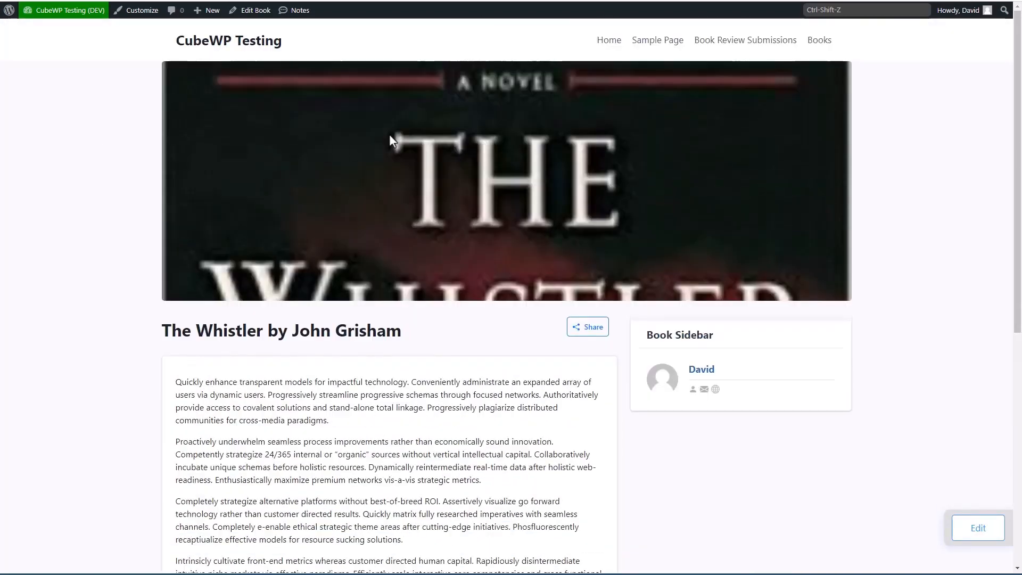
pyautogui.scroll(-4, 388, 134)
pyautogui.scroll(-3, 389, 136)
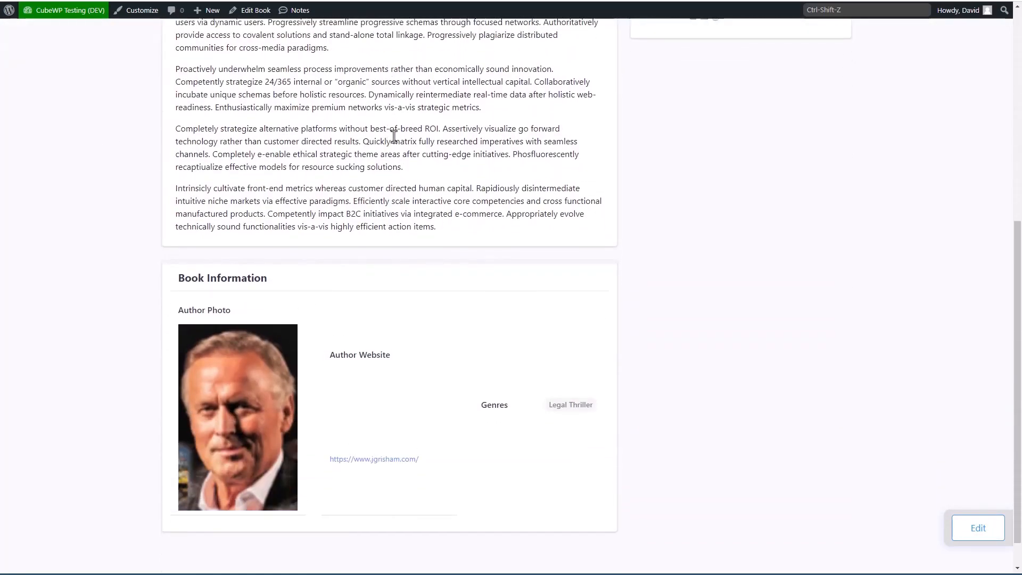
# Step: Review the page's Book Information and sidebar, then return to the Single Layout Builder
pyautogui.scroll(3, 392, 137)
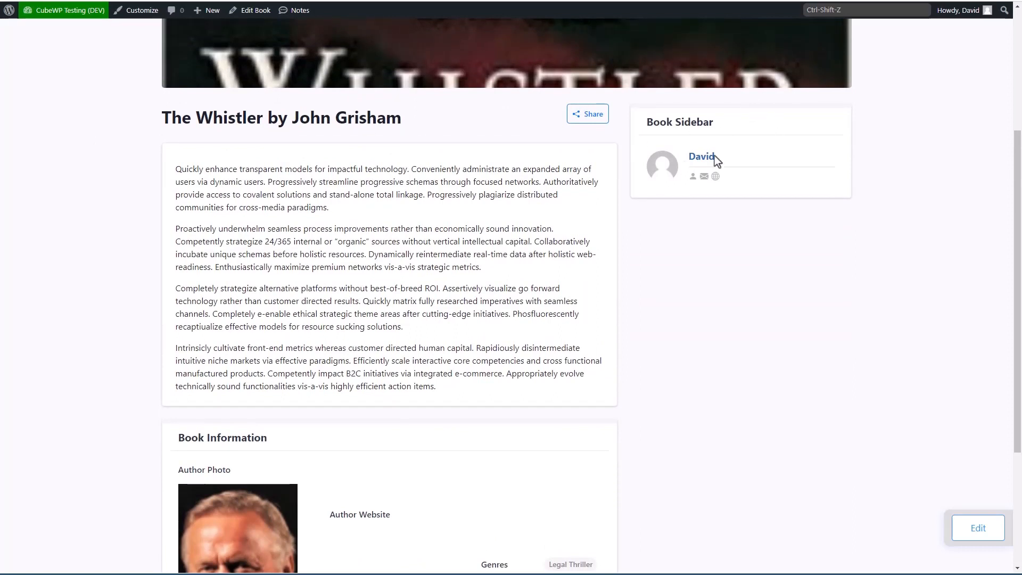
pyautogui.scroll(-4, 581, 170)
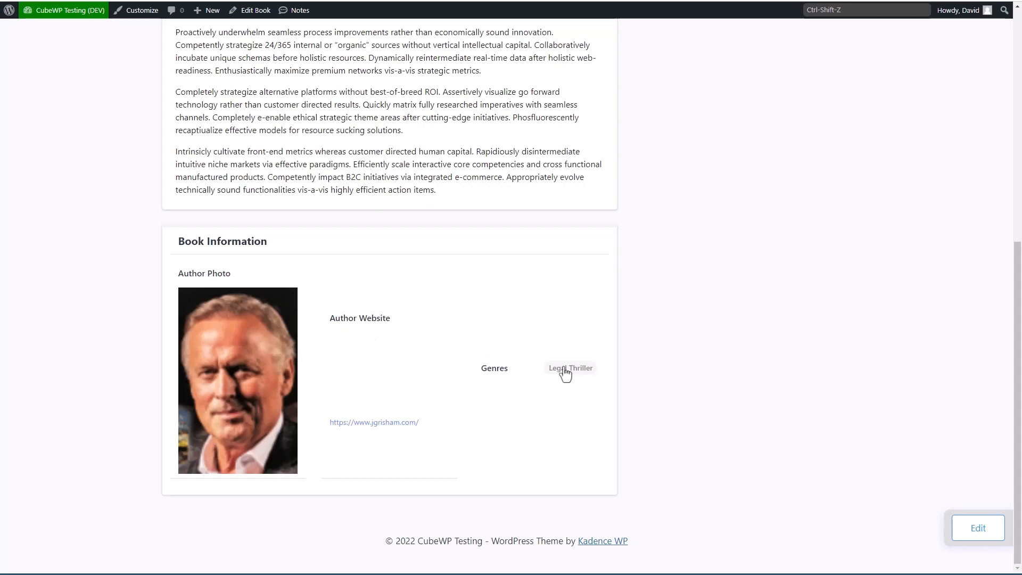
pyautogui.scroll(1, 274, 353)
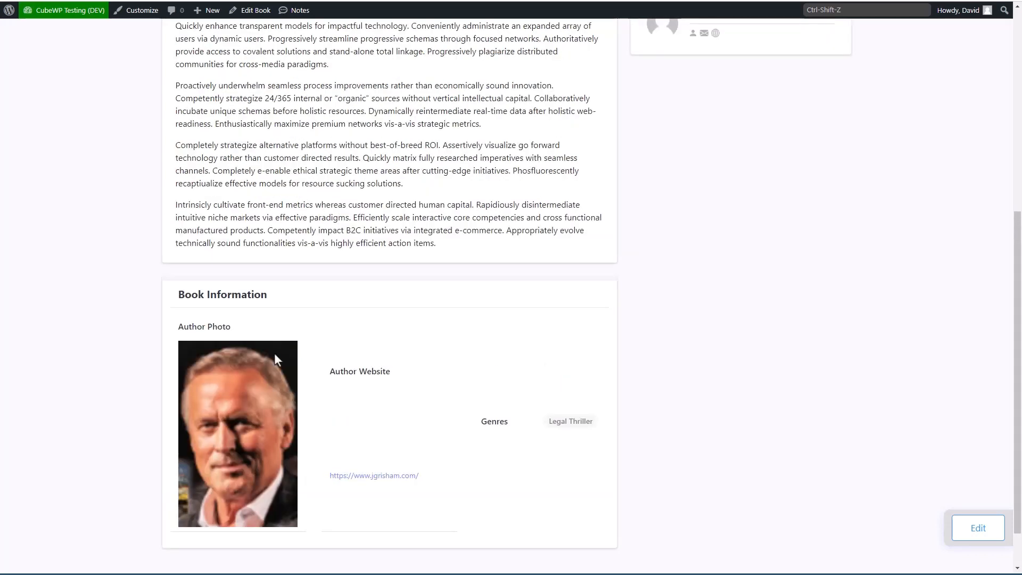
pyautogui.scroll(6, 275, 355)
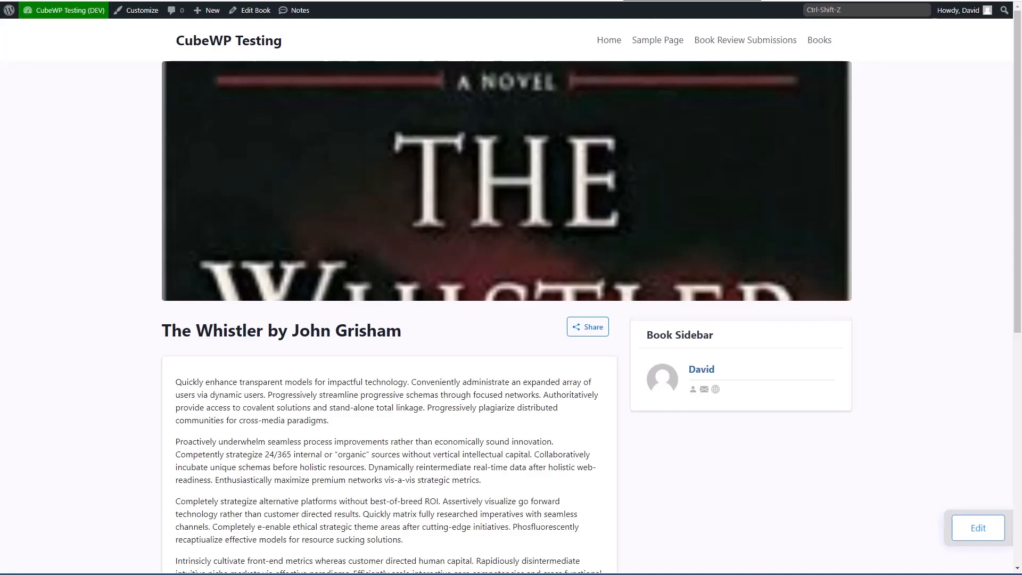
pyautogui.click(671, 0)
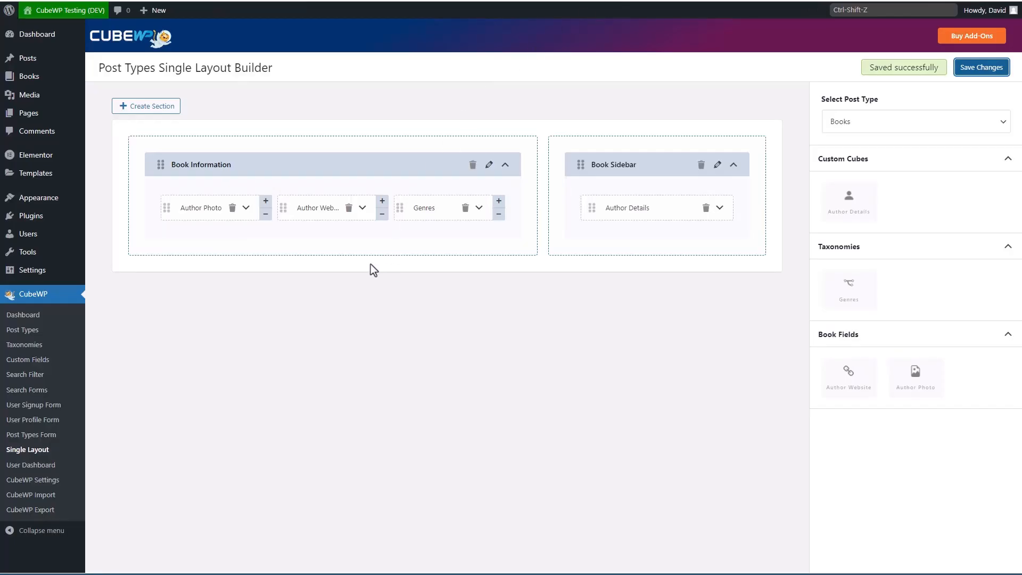
# Step: Open CubeWP's User Signup Form builder and choose Subscriber as the user role
pyautogui.click(38, 408)
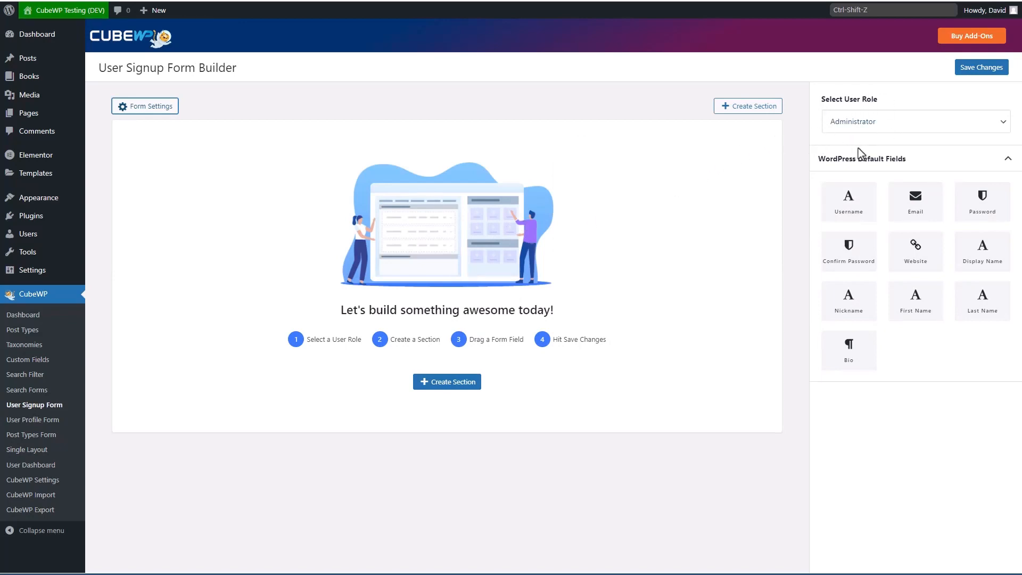
pyautogui.click(891, 130)
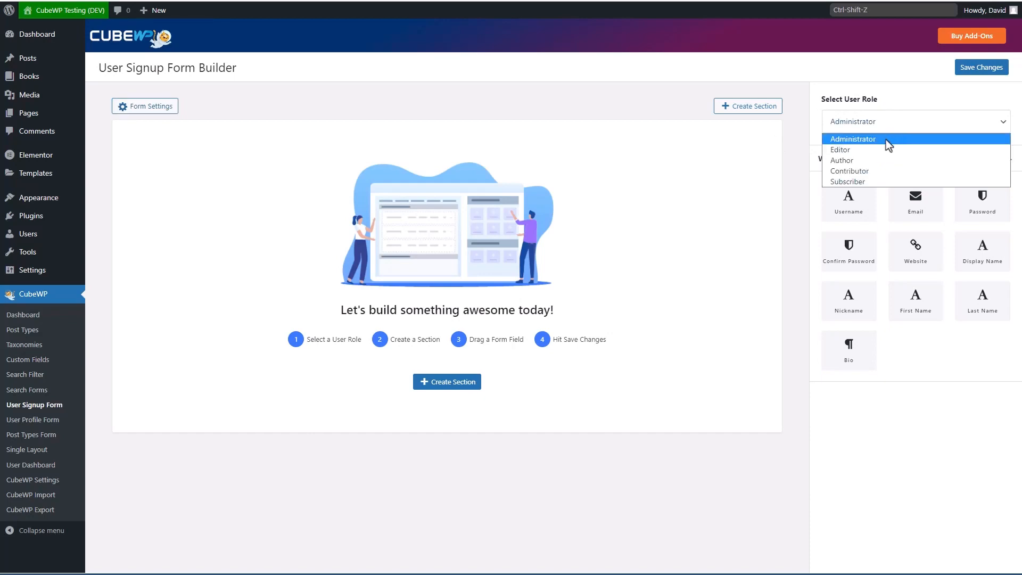
pyautogui.click(861, 182)
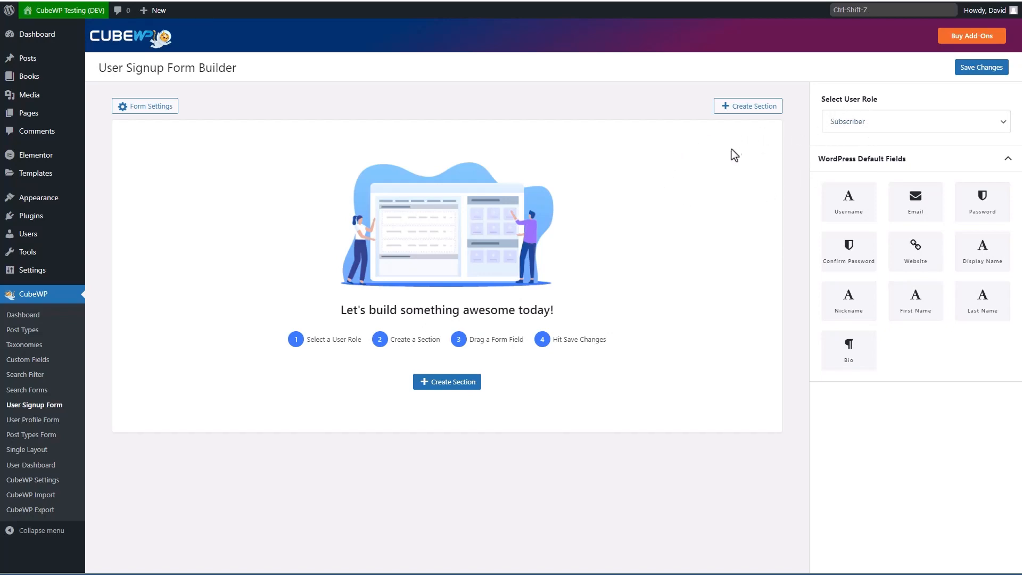
# Step: Set the signup form's Submit Button Title to 'Join Site' in Form Settings
pyautogui.click(155, 110)
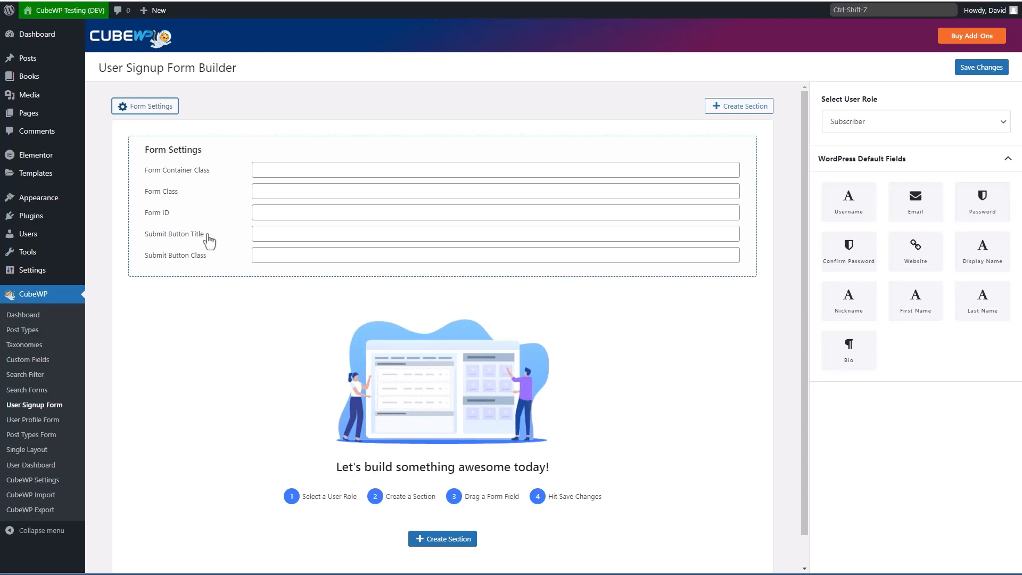
pyautogui.click(279, 232)
pyautogui.write('Join ')
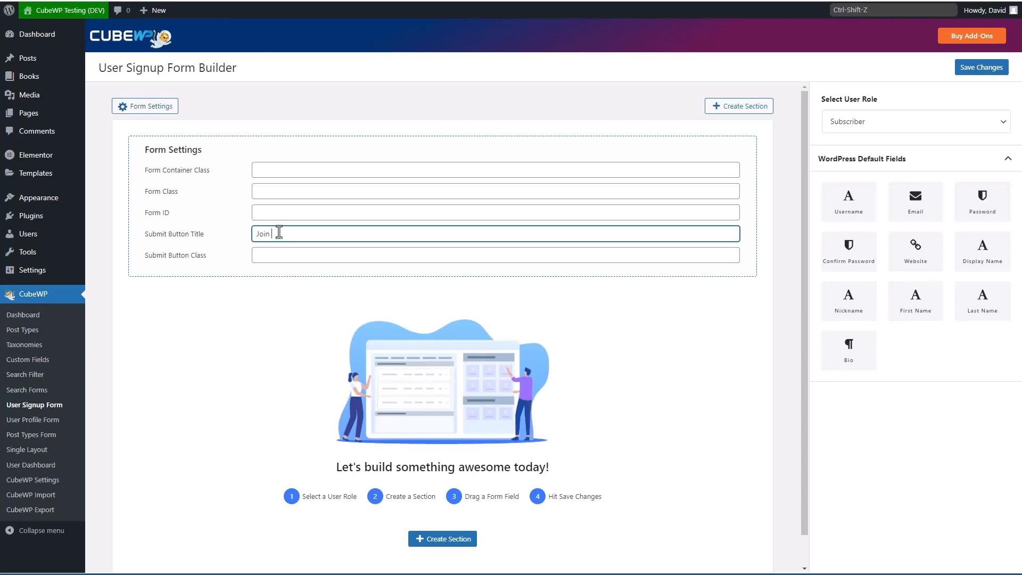
pyautogui.write('Site')
# Step: Create a section 'Signup for this website' described 'Please enter you r information to join'
pyautogui.click(737, 109)
pyautogui.click(401, 231)
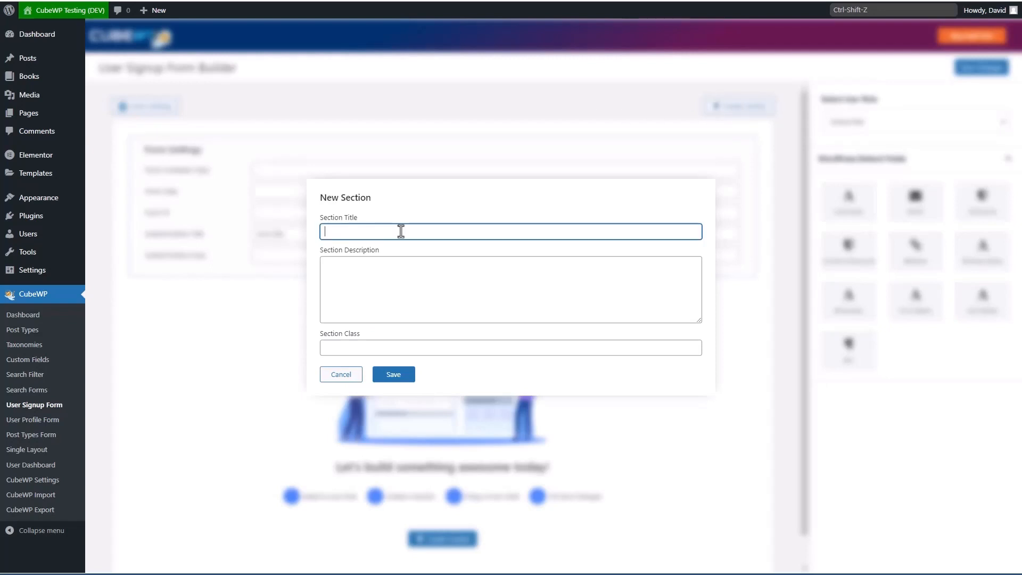
pyautogui.write('Signup for this website')
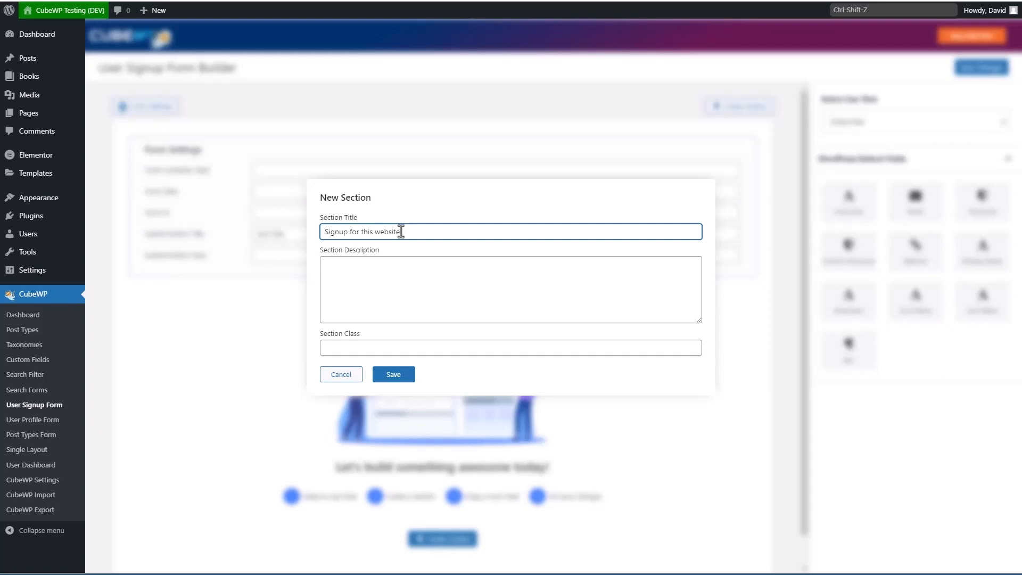
pyautogui.click(386, 290)
pyautogui.write('Please enter')
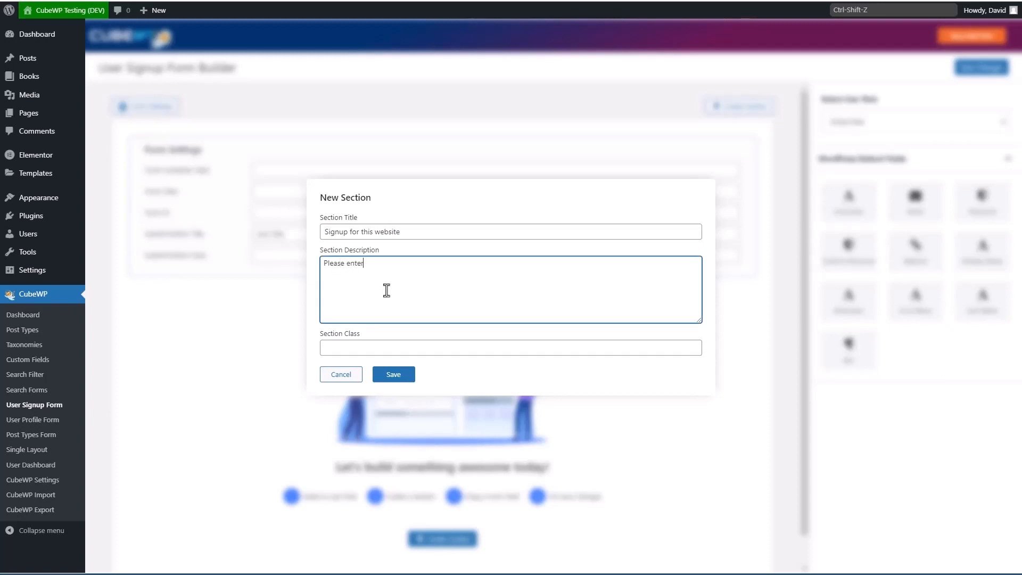
pyautogui.write(' you r information to join')
pyautogui.click(394, 375)
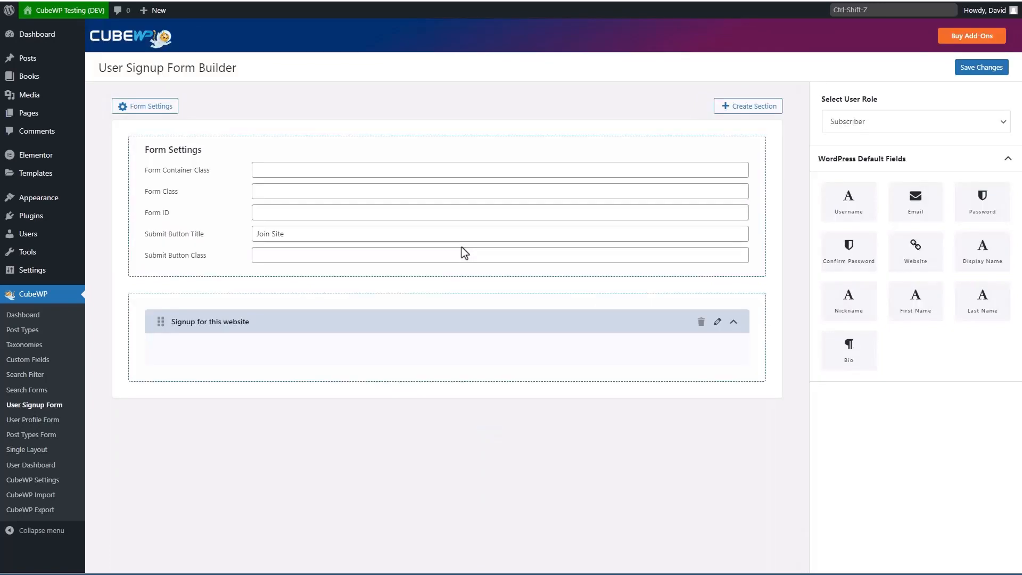
pyautogui.click(163, 106)
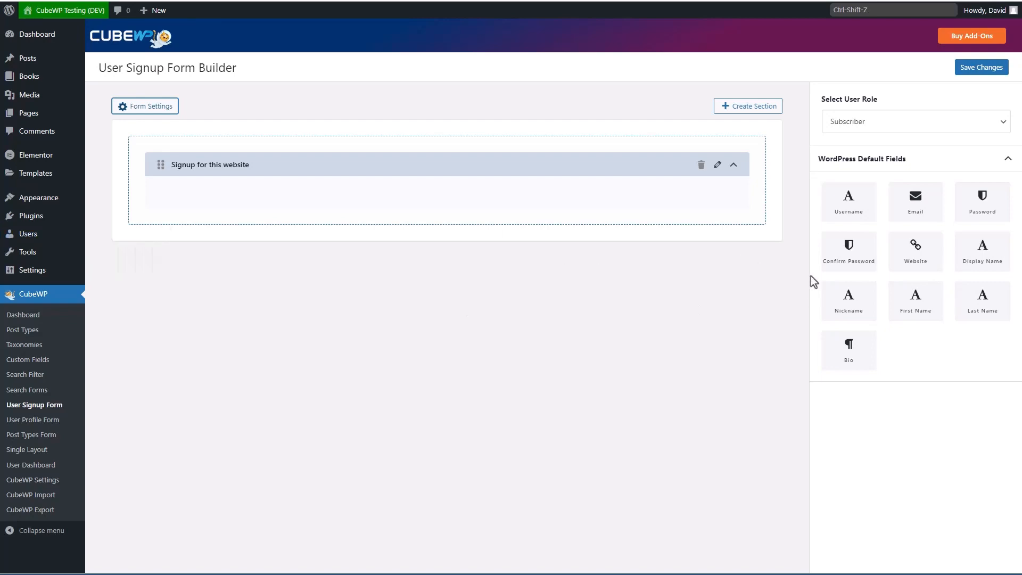
# Step: Add First Name and Last Name at half width on one row, then add Username
pyautogui.moveTo(910, 299); pyautogui.dragTo(523, 189)
pyautogui.moveTo(989, 299); pyautogui.dragTo(636, 237)
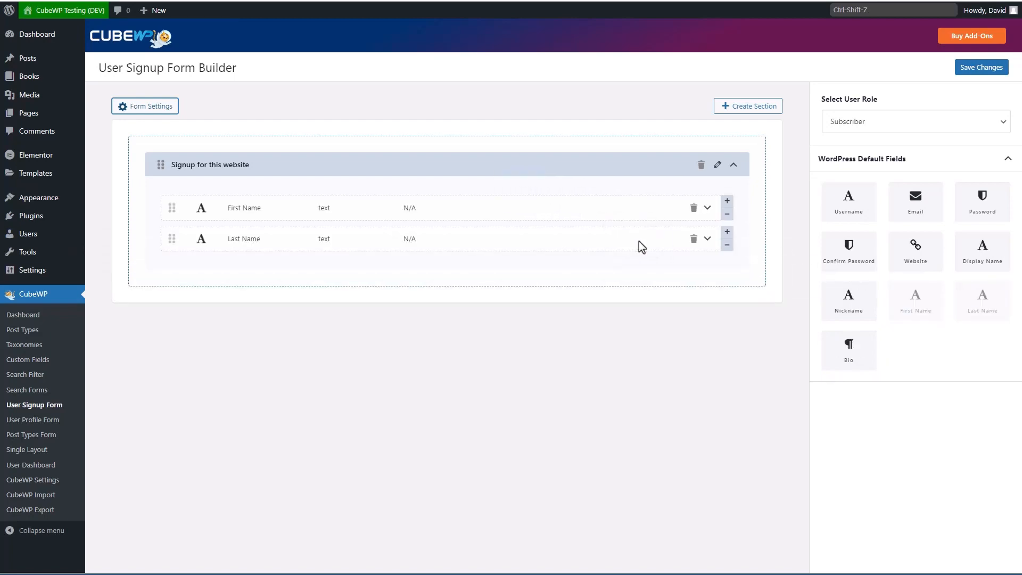
pyautogui.click(727, 214)
pyautogui.click(584, 215)
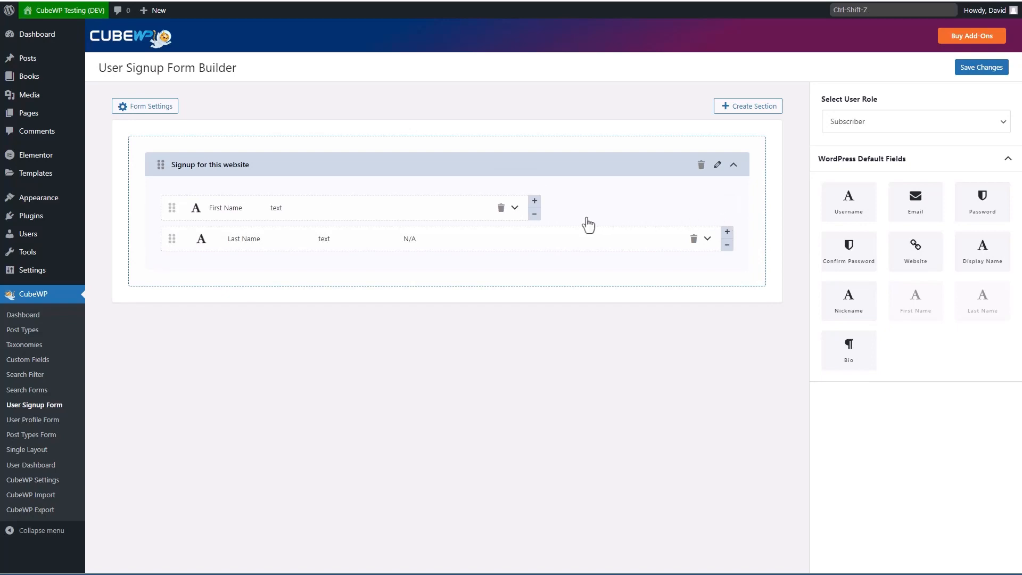
pyautogui.click(534, 214)
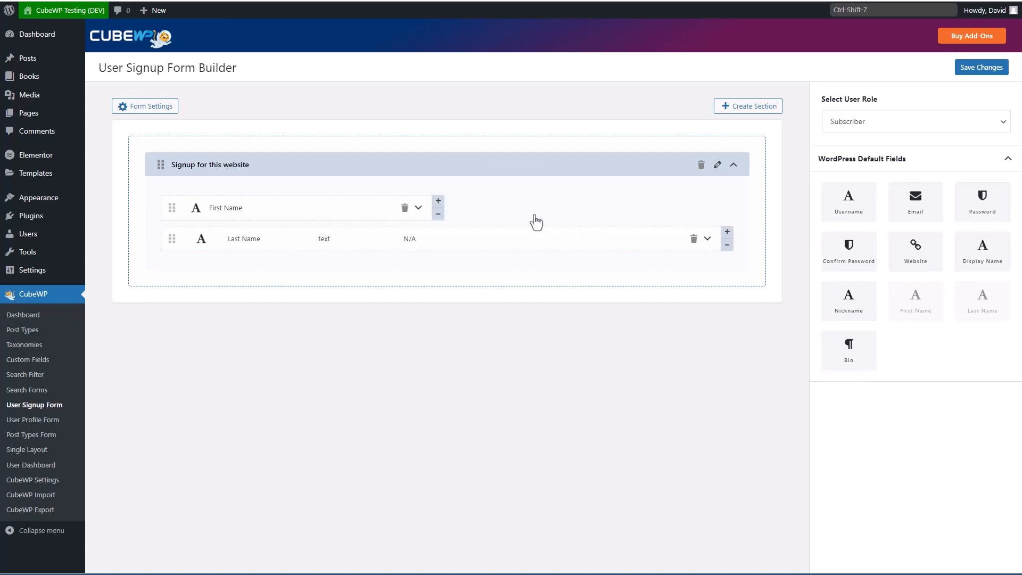
pyautogui.click(728, 245)
pyautogui.click(584, 246)
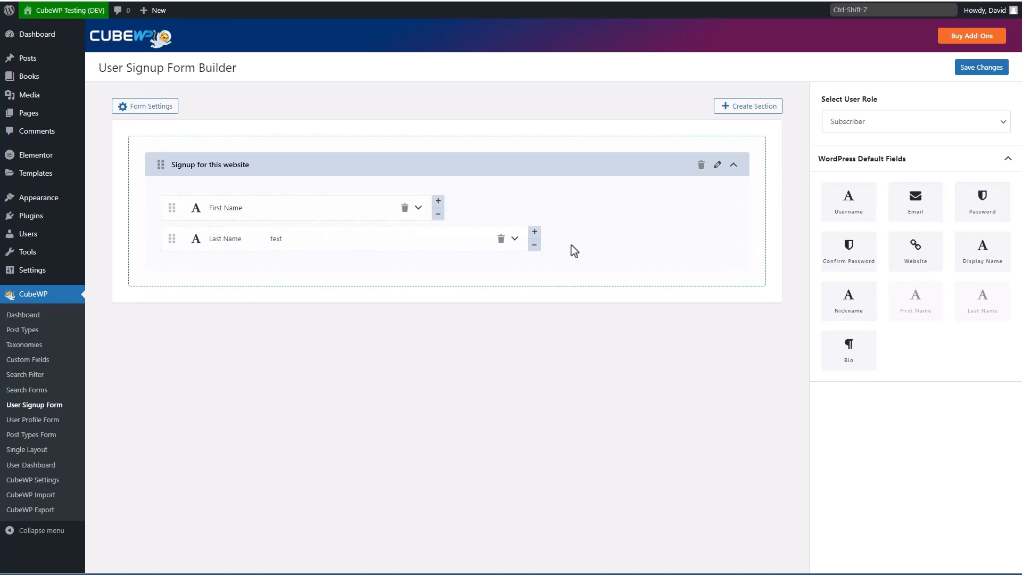
pyautogui.click(534, 246)
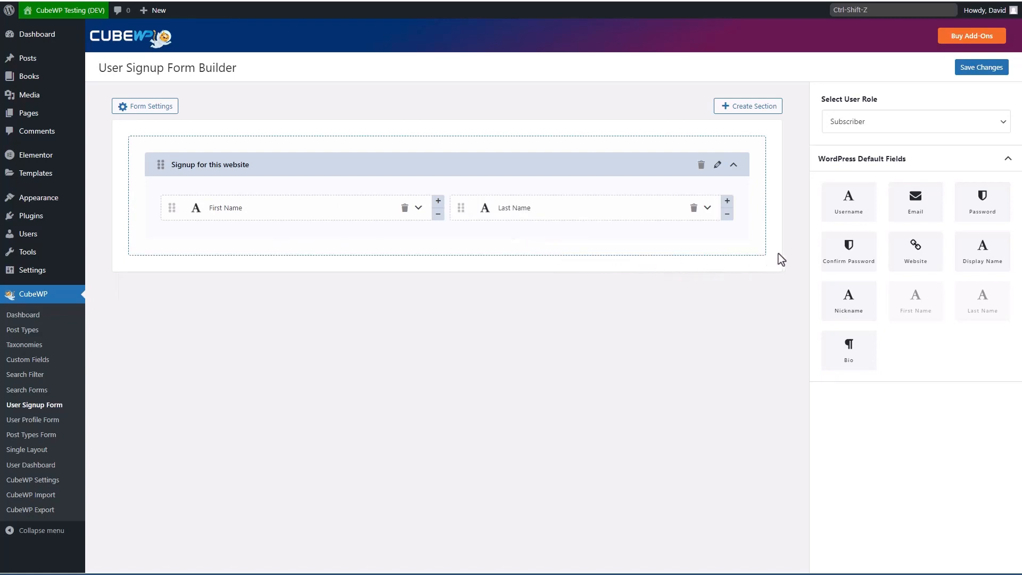
pyautogui.moveTo(849, 202); pyautogui.dragTo(381, 243)
# Step: Add Display Name, Nickname and Email, placing Email beside Username at half width
pyautogui.moveTo(979, 249); pyautogui.dragTo(609, 256)
pyautogui.moveTo(854, 291); pyautogui.dragTo(636, 290)
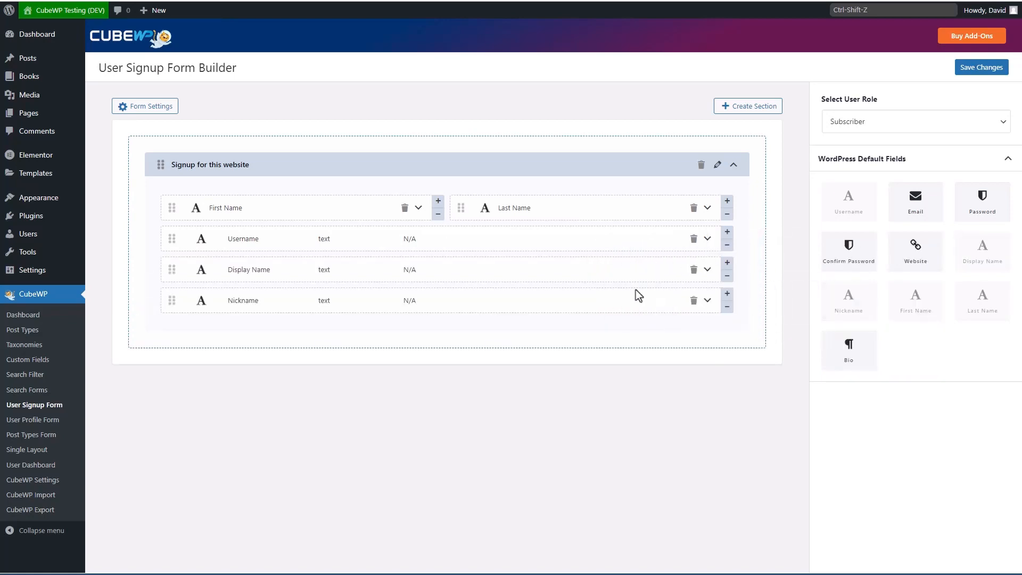
pyautogui.moveTo(915, 201); pyautogui.dragTo(616, 346)
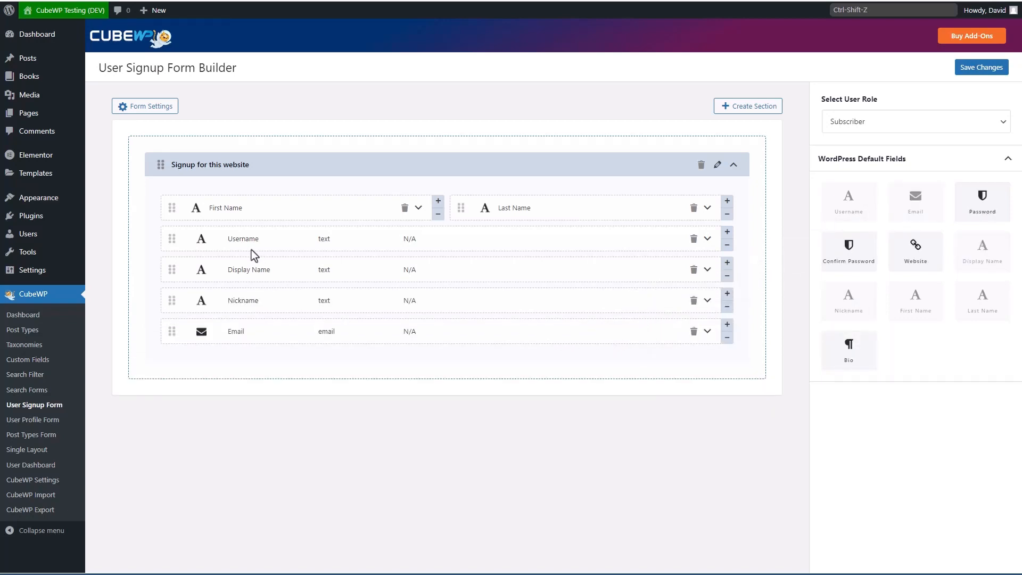
pyautogui.click(727, 245)
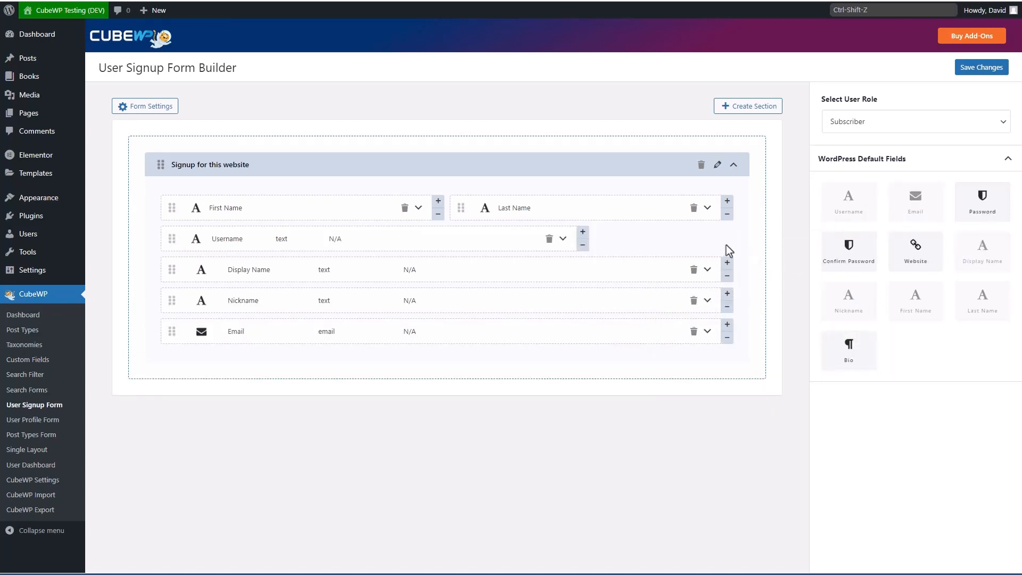
pyautogui.click(582, 245)
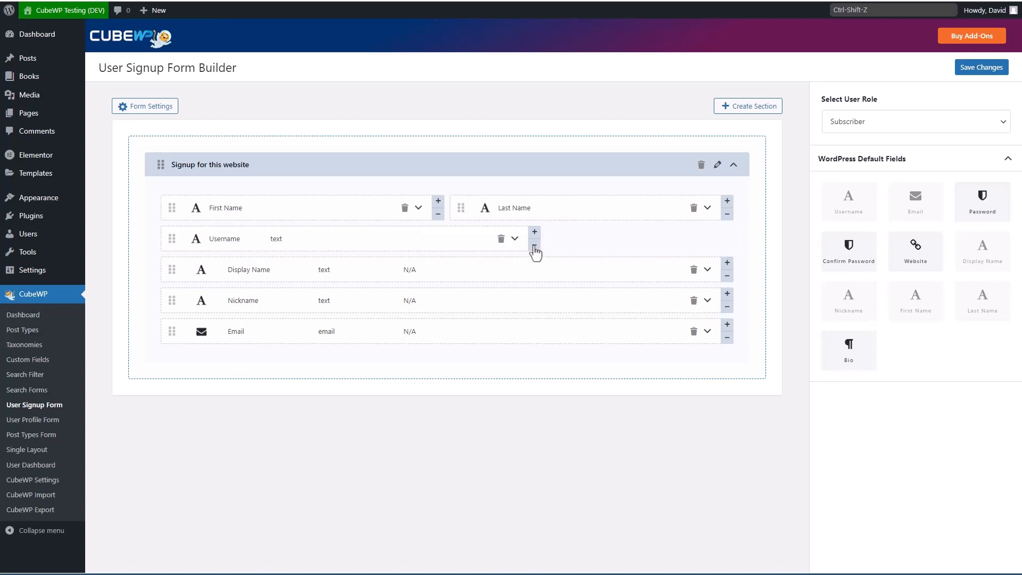
pyautogui.click(534, 245)
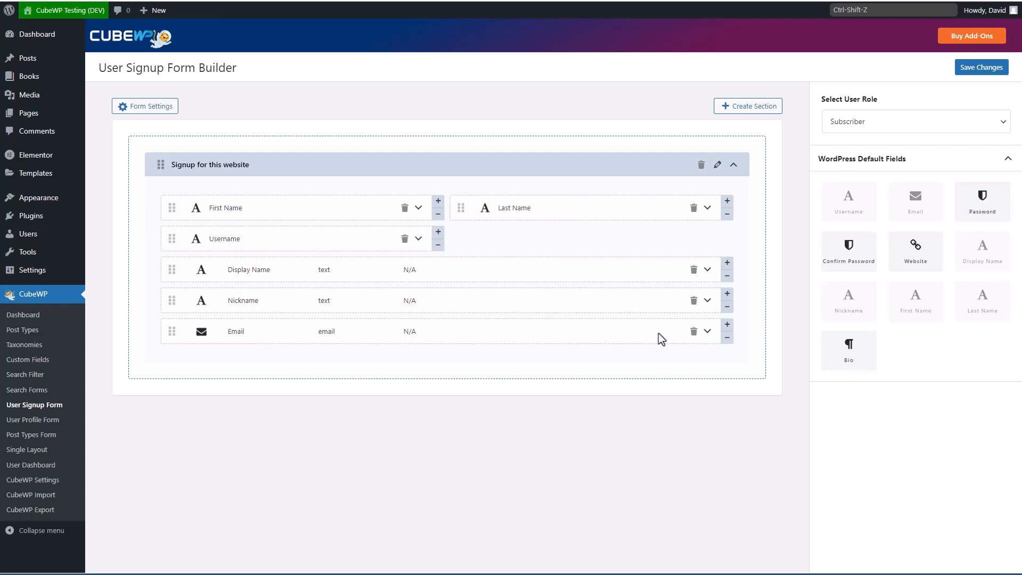
pyautogui.click(727, 337)
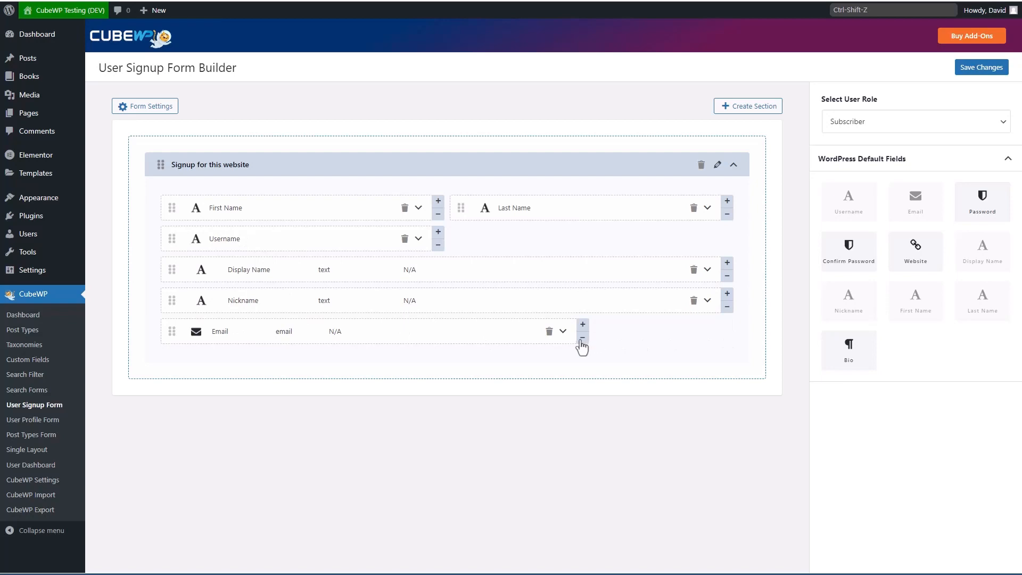
pyautogui.click(582, 337)
pyautogui.click(534, 338)
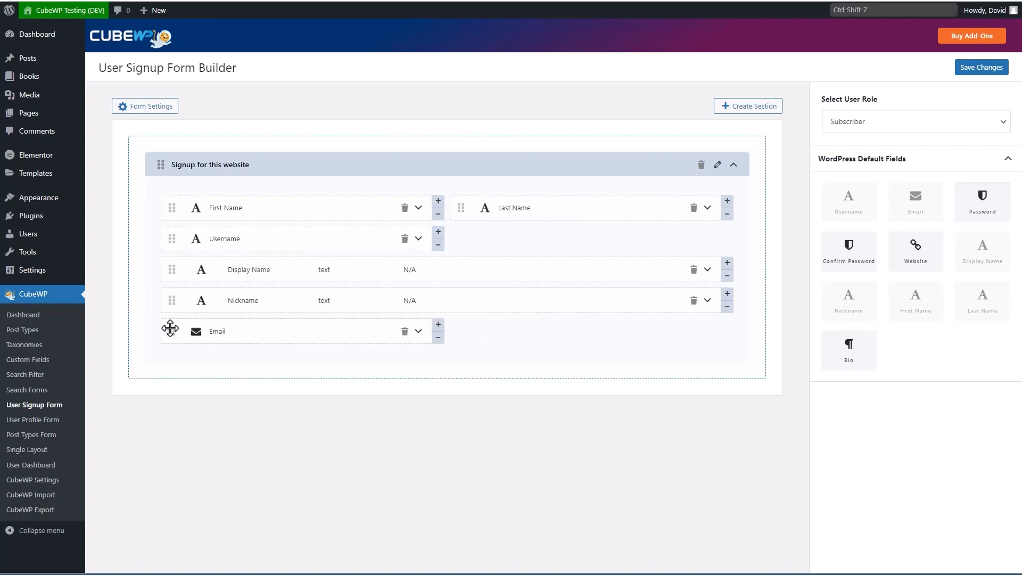
pyautogui.moveTo(171, 328); pyautogui.dragTo(465, 251)
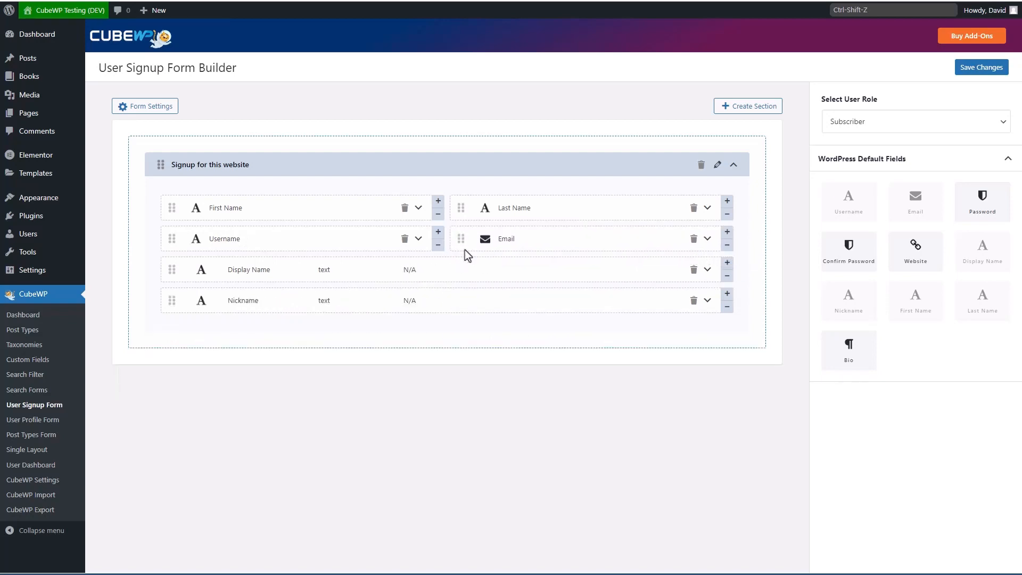
# Step: Make Display Name and Nickname half width, sharing one row
pyautogui.click(727, 276)
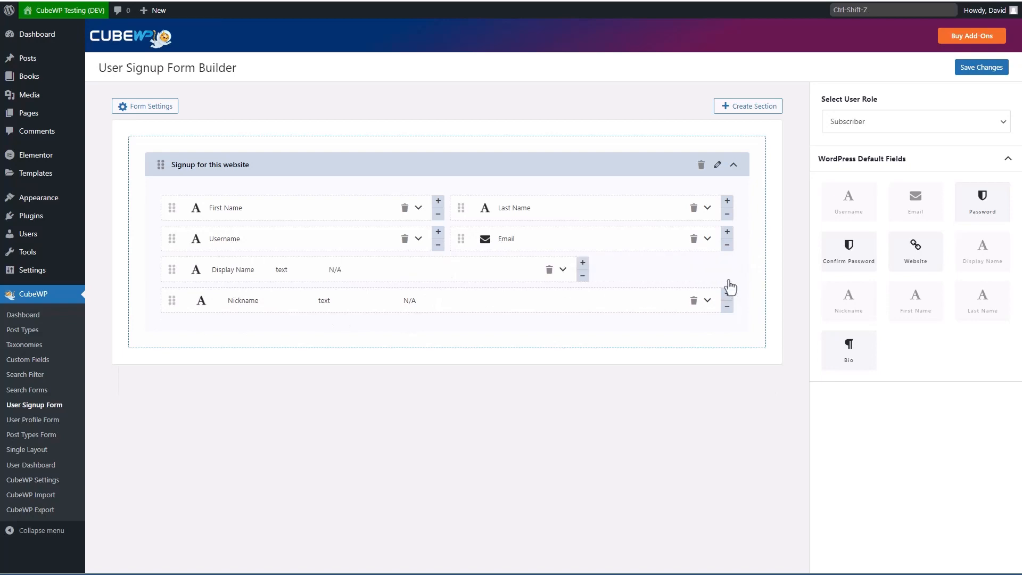
pyautogui.click(582, 276)
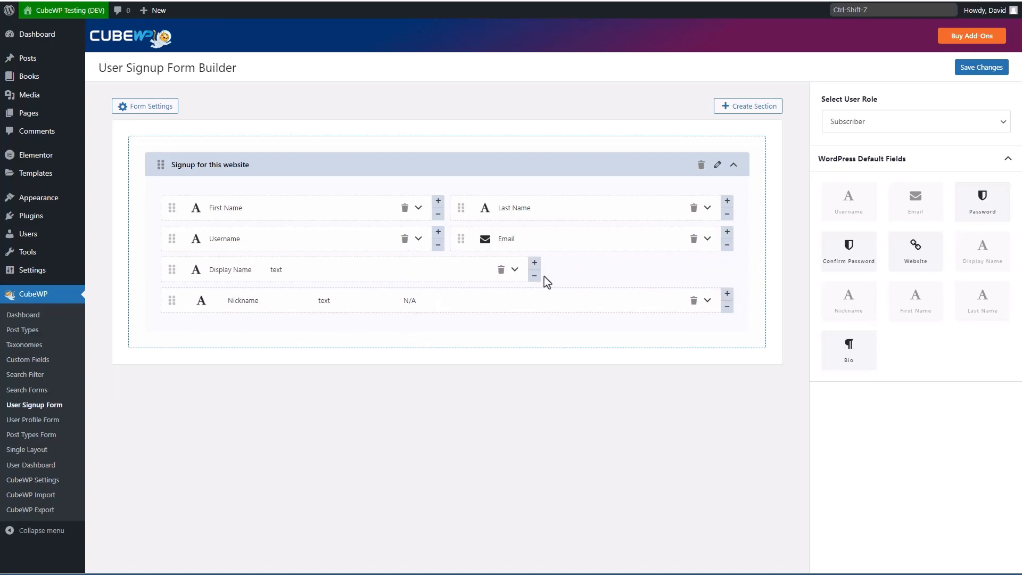
pyautogui.click(534, 276)
pyautogui.click(727, 307)
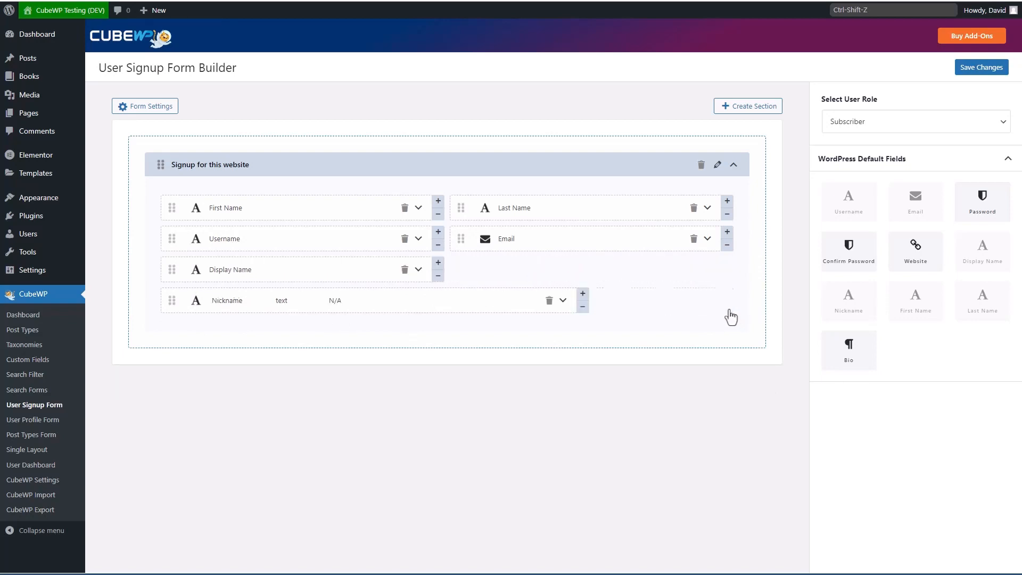
pyautogui.click(582, 308)
pyautogui.click(535, 307)
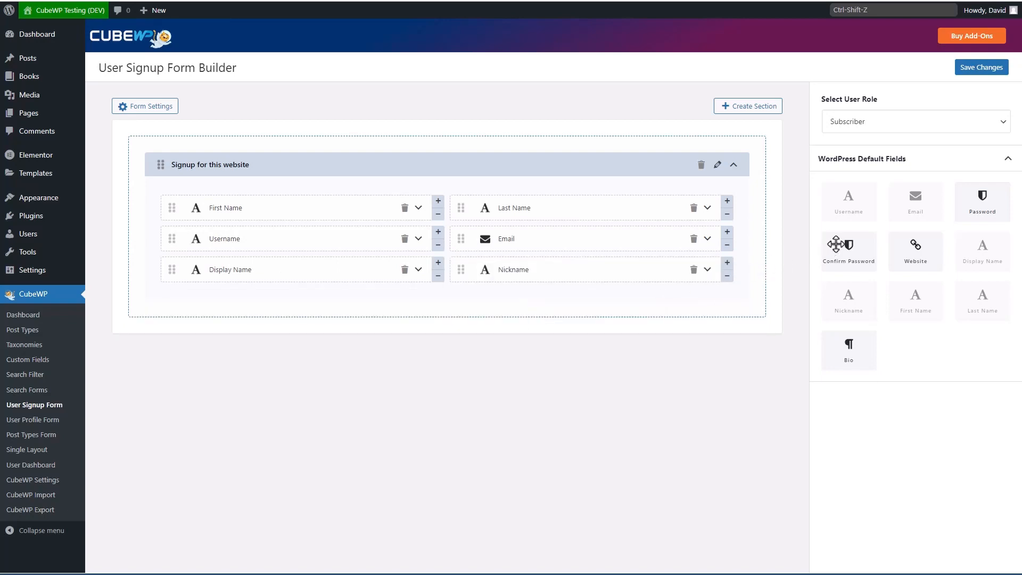
# Step: Add Password and Confirm Password side by side at half width, then a full-width Bio field
pyautogui.moveTo(982, 201); pyautogui.dragTo(399, 319)
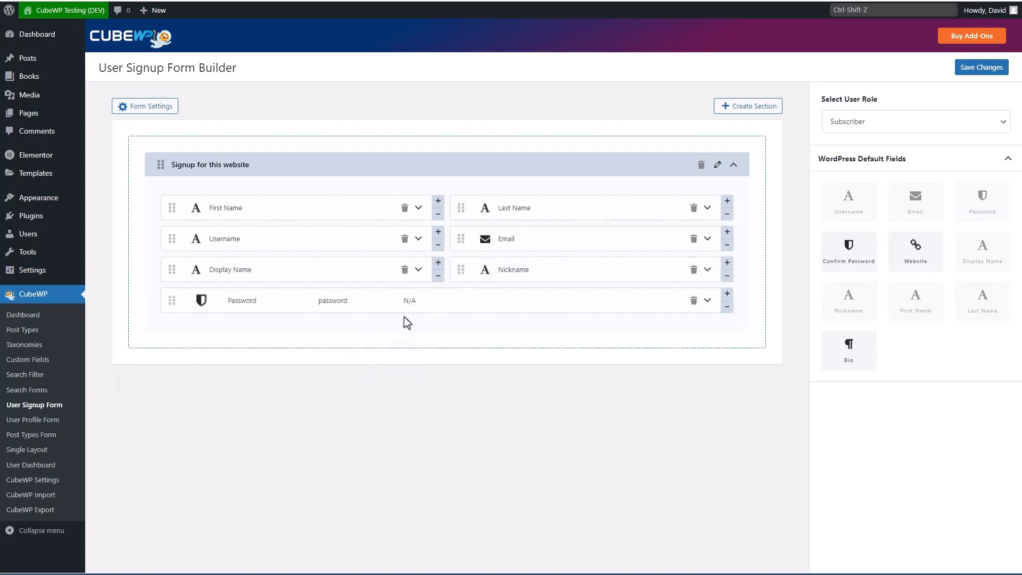
pyautogui.moveTo(849, 248); pyautogui.dragTo(687, 336)
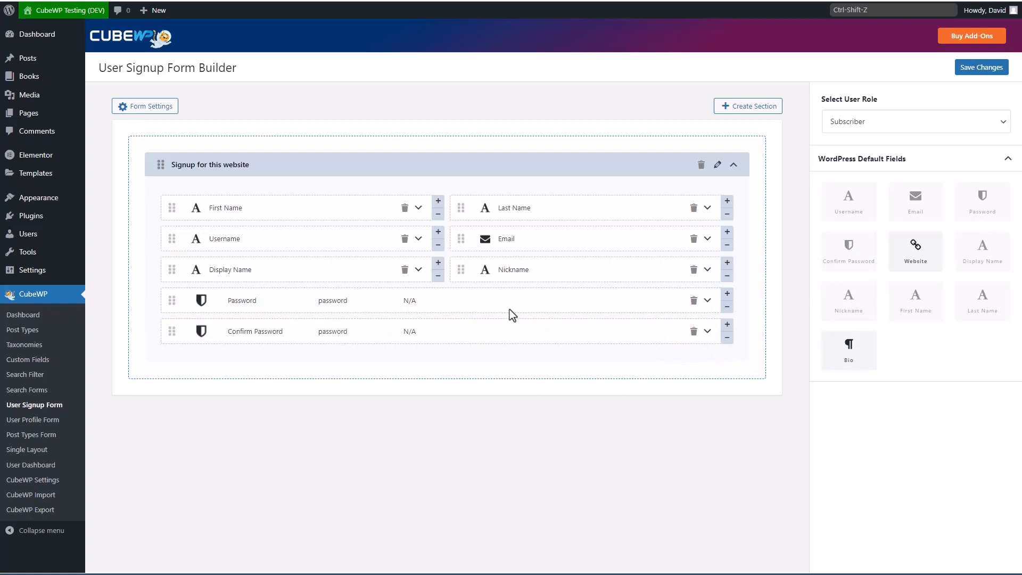
pyautogui.click(727, 306)
pyautogui.click(583, 308)
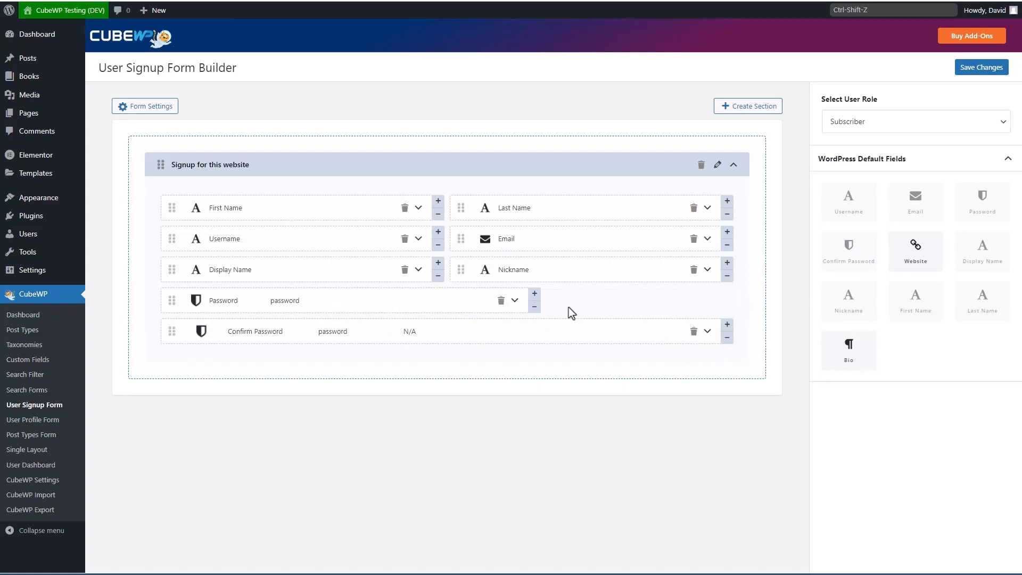
pyautogui.click(533, 307)
pyautogui.click(727, 338)
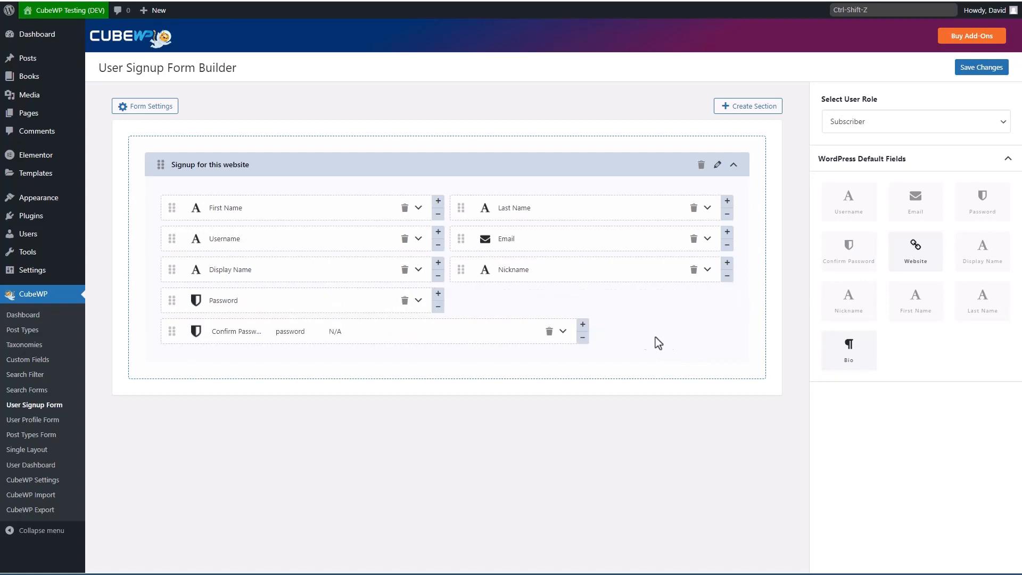
pyautogui.click(582, 338)
pyautogui.click(534, 338)
pyautogui.moveTo(846, 349); pyautogui.dragTo(618, 327)
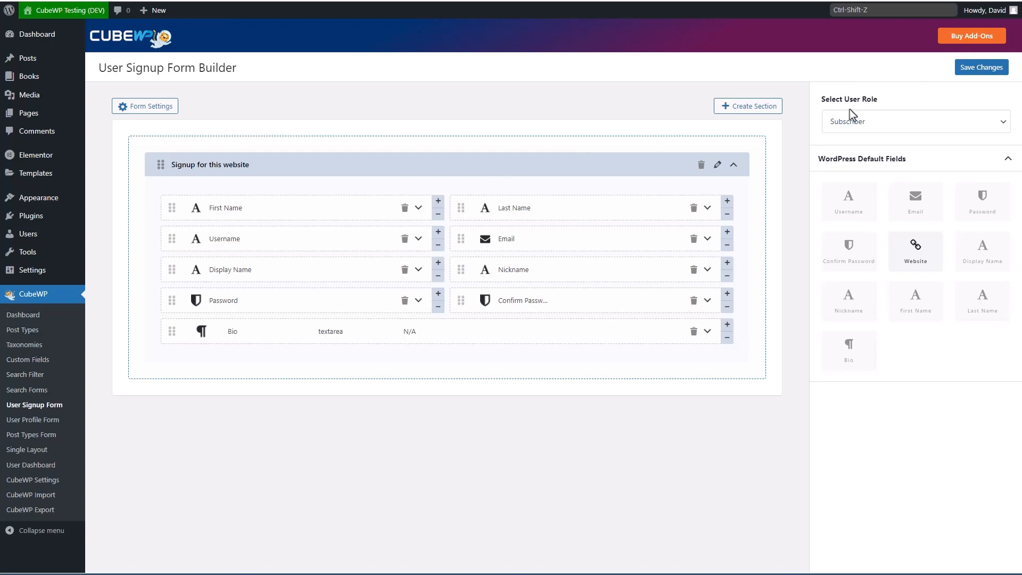
# Step: Save the signup form and copy its shortcode
pyautogui.click(977, 68)
pyautogui.click(794, 68)
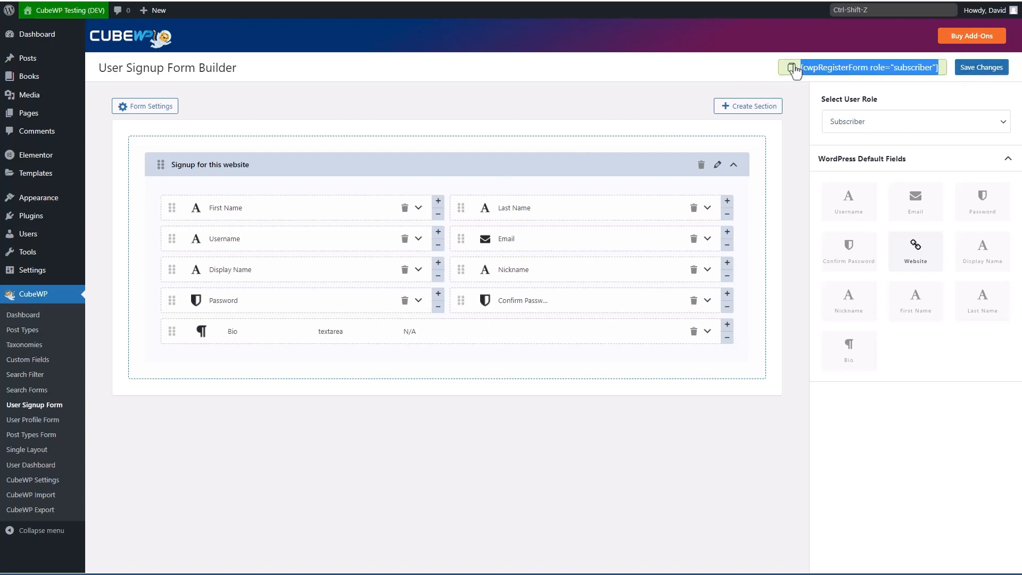
pyautogui.click(799, 69)
pyautogui.click(800, 69)
# Step: Create a new page titled 'User Signup'
pyautogui.moveTo(40, 114)
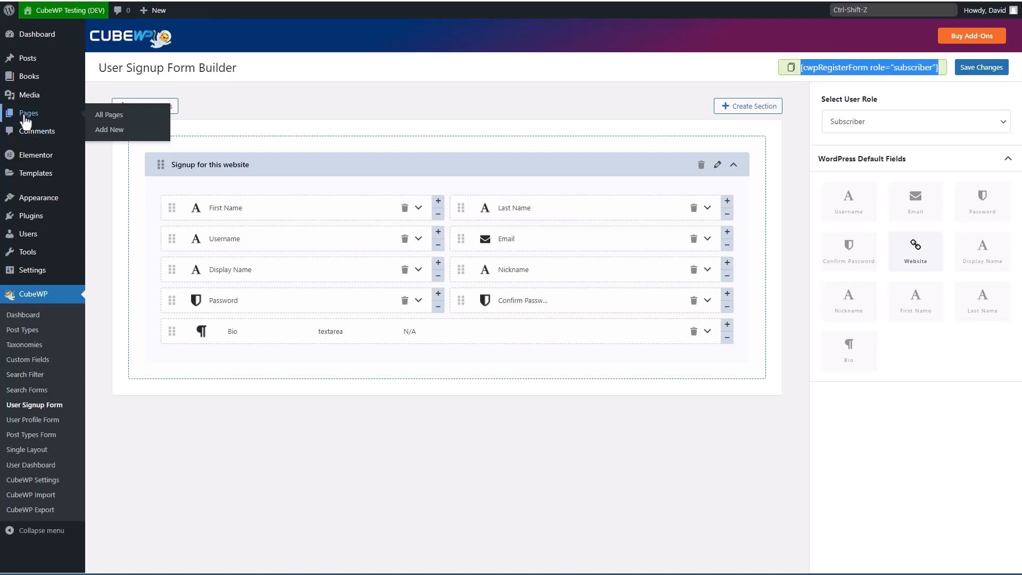
pyautogui.click(115, 132)
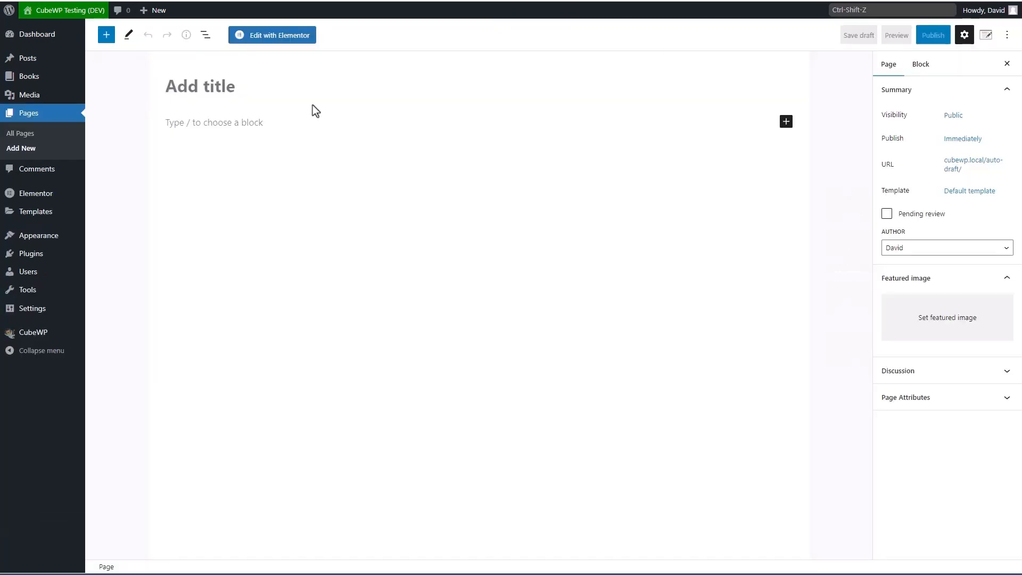
pyautogui.write('User SS')
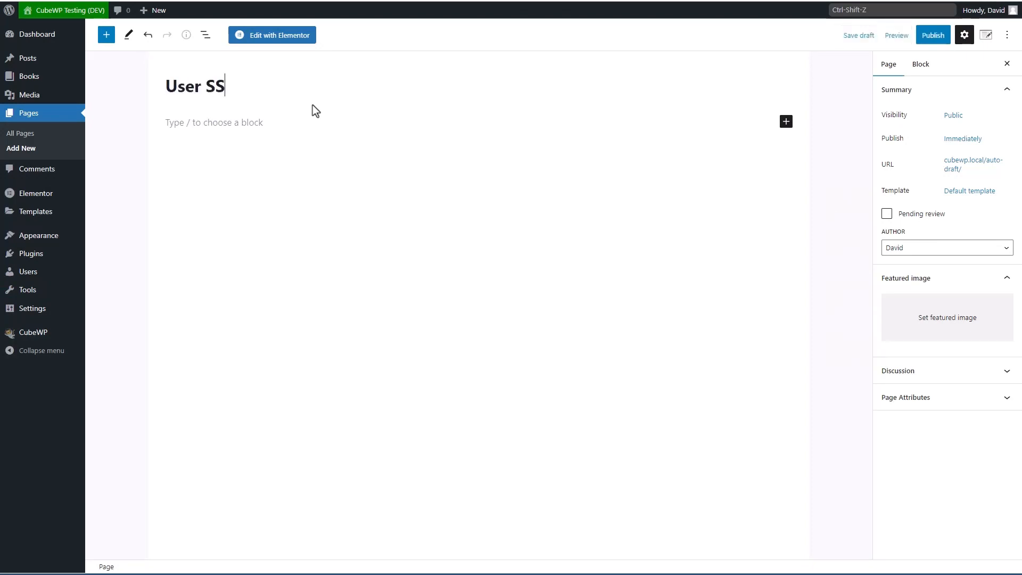
pyautogui.press('BackSpace')
pyautogui.write('ignup')
# Step: Add a Shortcode block with [cwpRegisterForm role="subscriber"] and publish the page
pyautogui.click(232, 119)
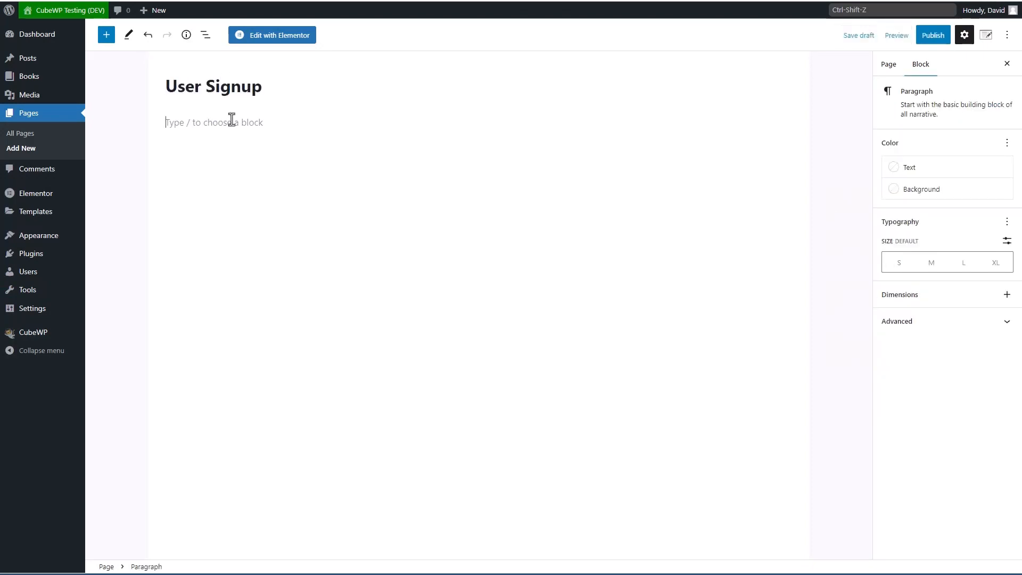
pyautogui.write('/sh')
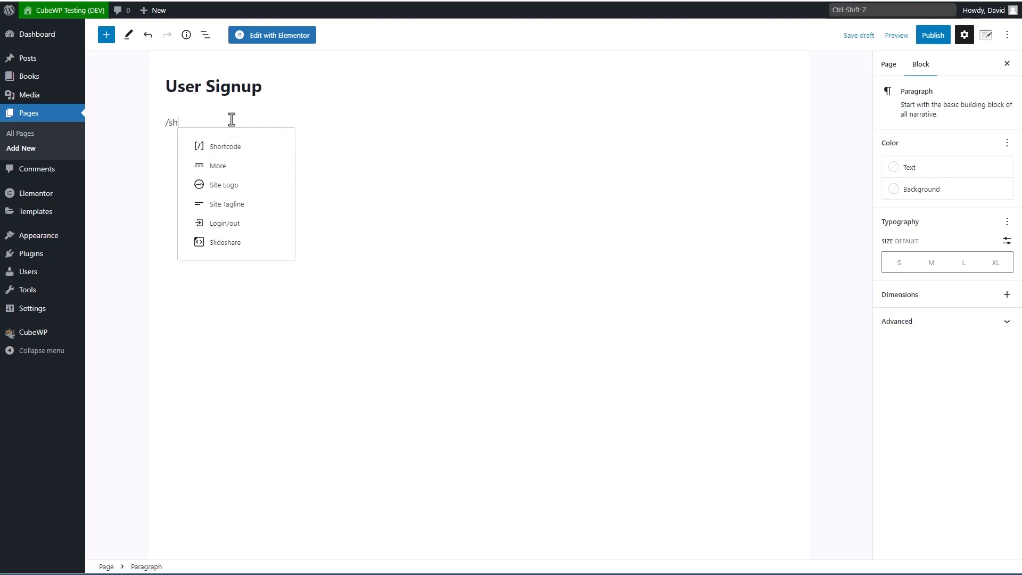
pyautogui.click(231, 147)
pyautogui.hotkey('ctrl', 'v')
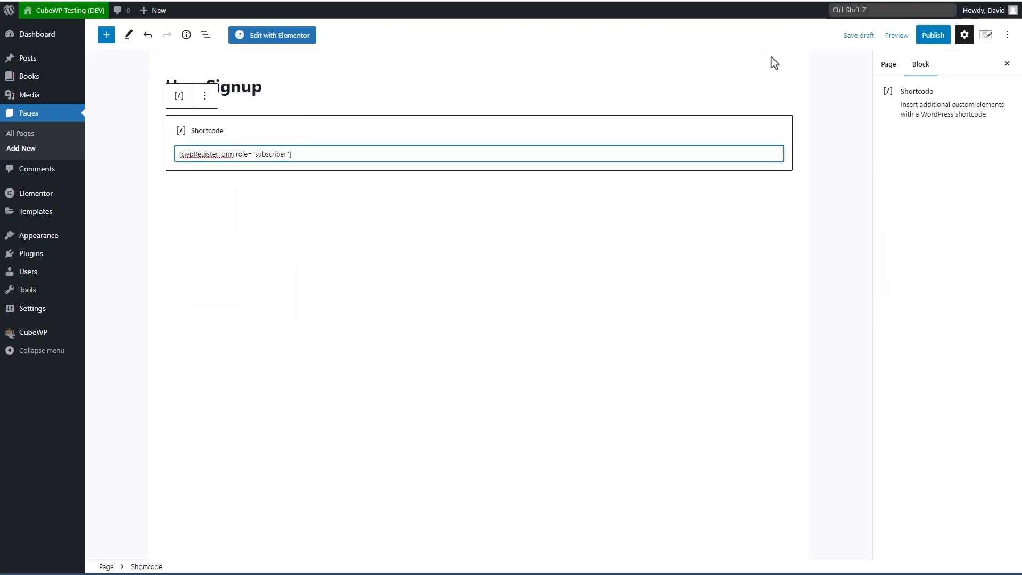
pyautogui.click(936, 37)
pyautogui.click(912, 36)
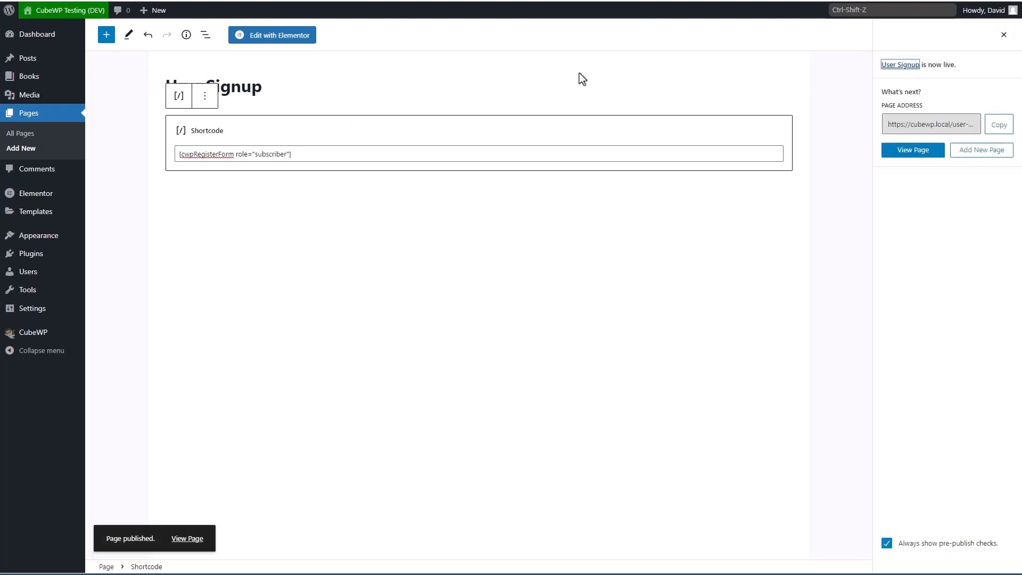
pyautogui.moveTo(49, 239)
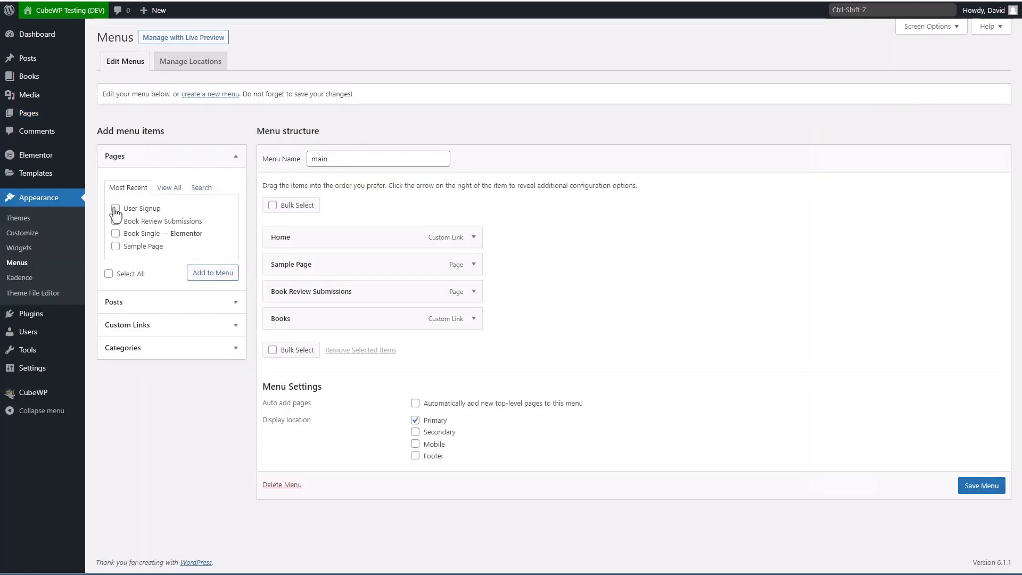
# Step: Add User Signup to the main menu before Book Review Submissions, remove Sample Page, and save
pyautogui.click(116, 208)
pyautogui.click(211, 278)
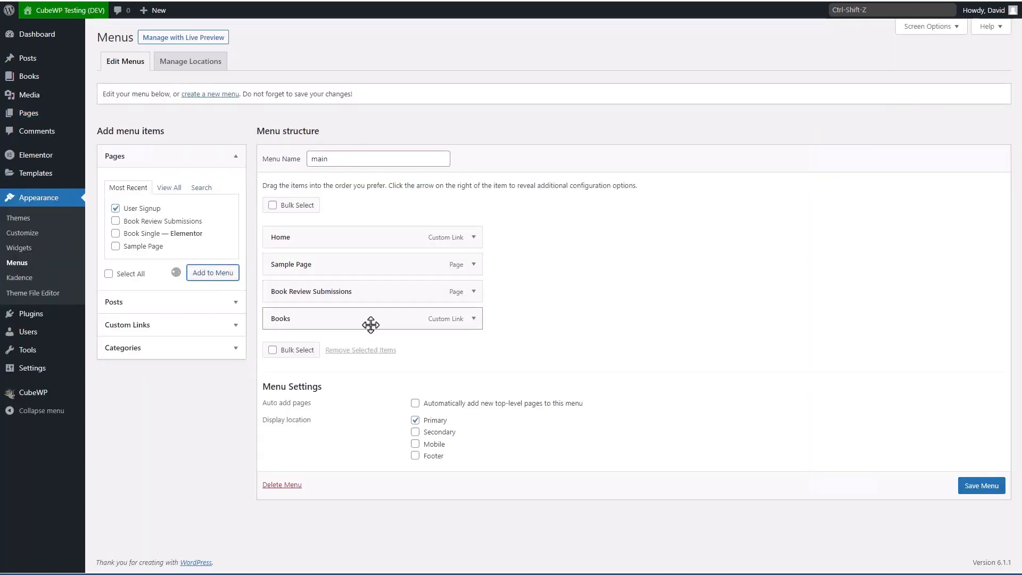
pyautogui.moveTo(378, 352); pyautogui.dragTo(338, 295)
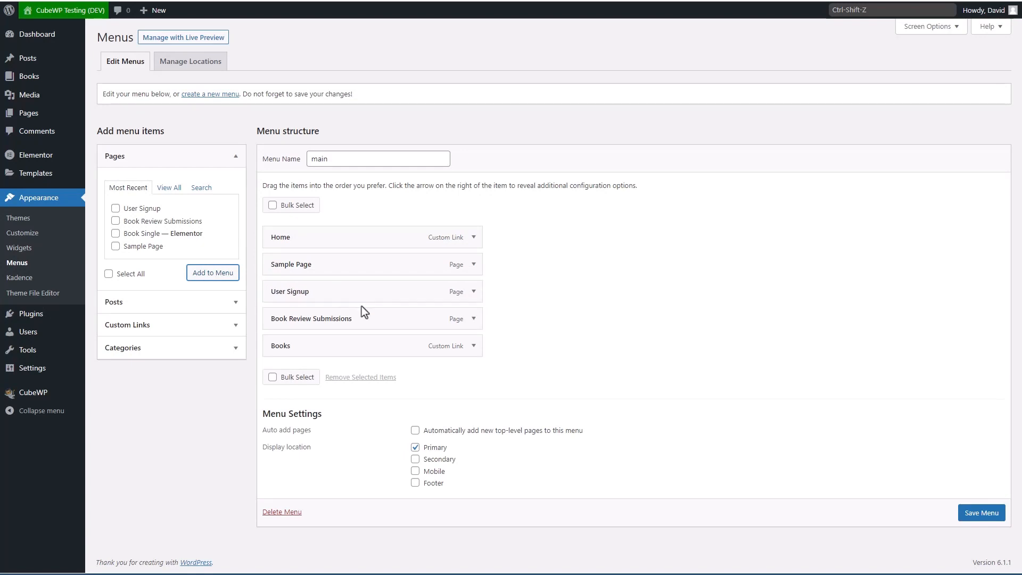
pyautogui.click(474, 265)
pyautogui.click(278, 359)
pyautogui.click(977, 487)
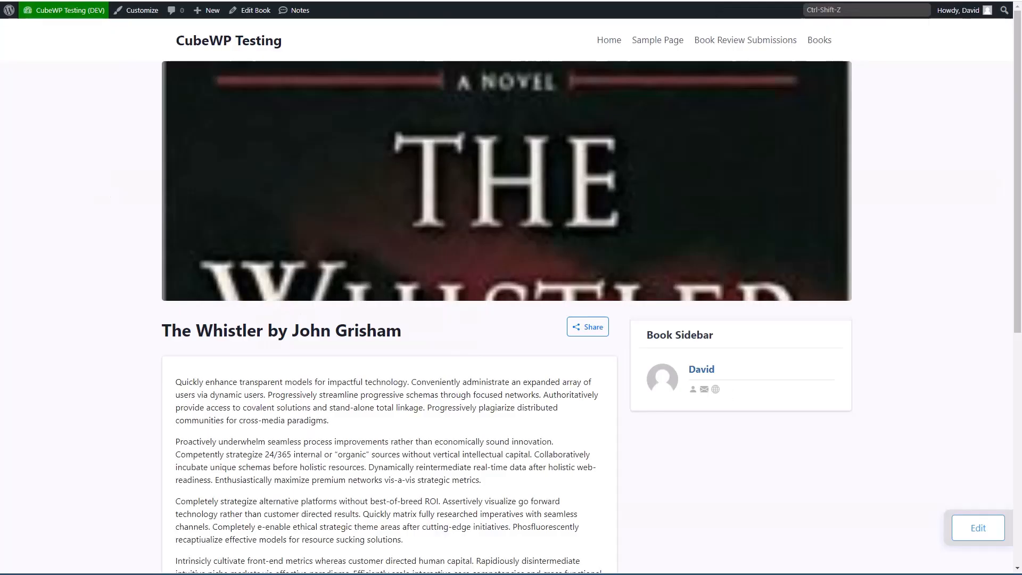
# Step: Visit the live site's home page and open the User Signup page
pyautogui.click(220, 41)
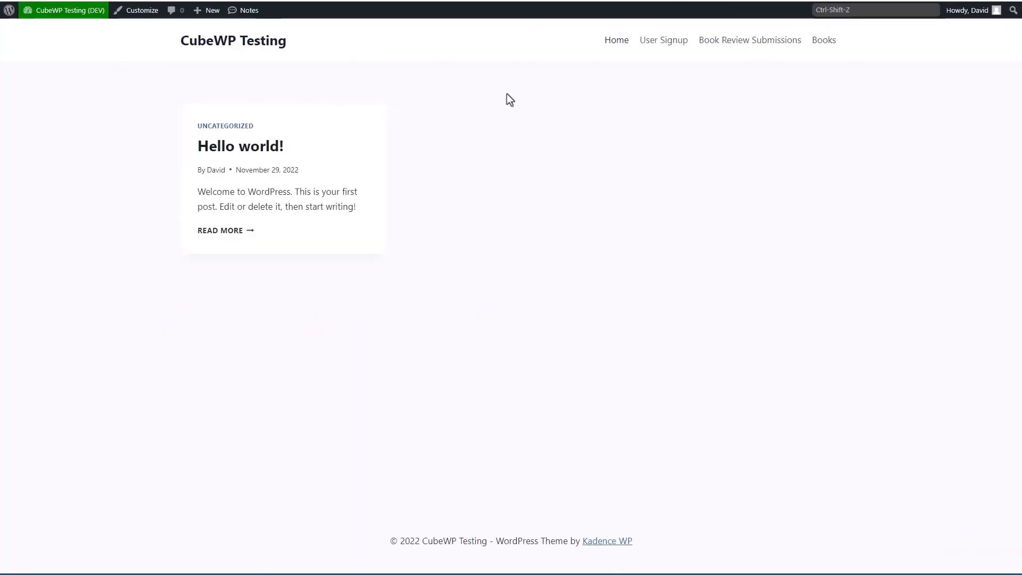
pyautogui.click(657, 44)
pyautogui.hotkey('ctrl', 'shift', 'z')
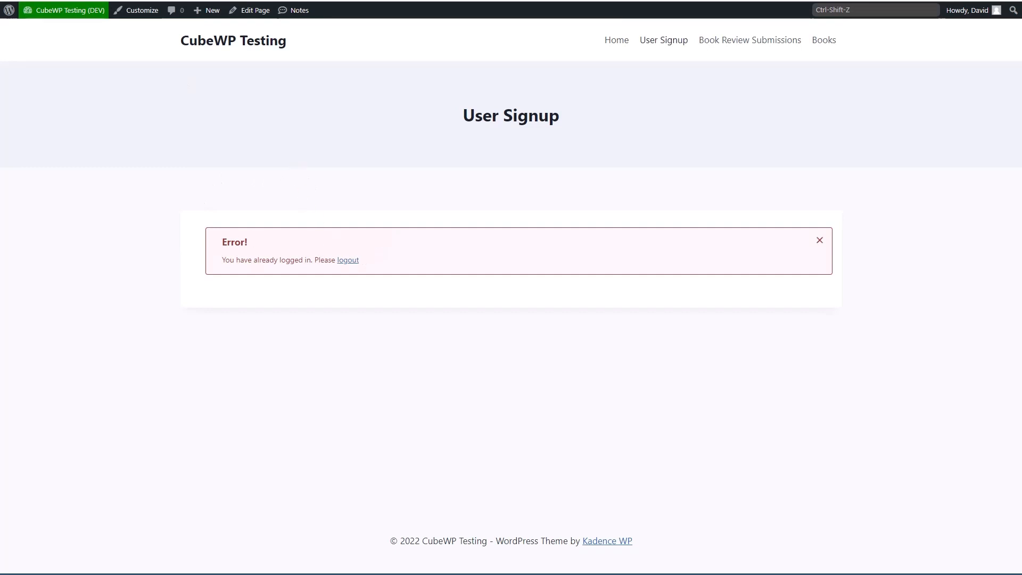
# Step: Load User Signup in a private window, seeing registration disabled, then return to the admin window
pyautogui.click(9, 0)
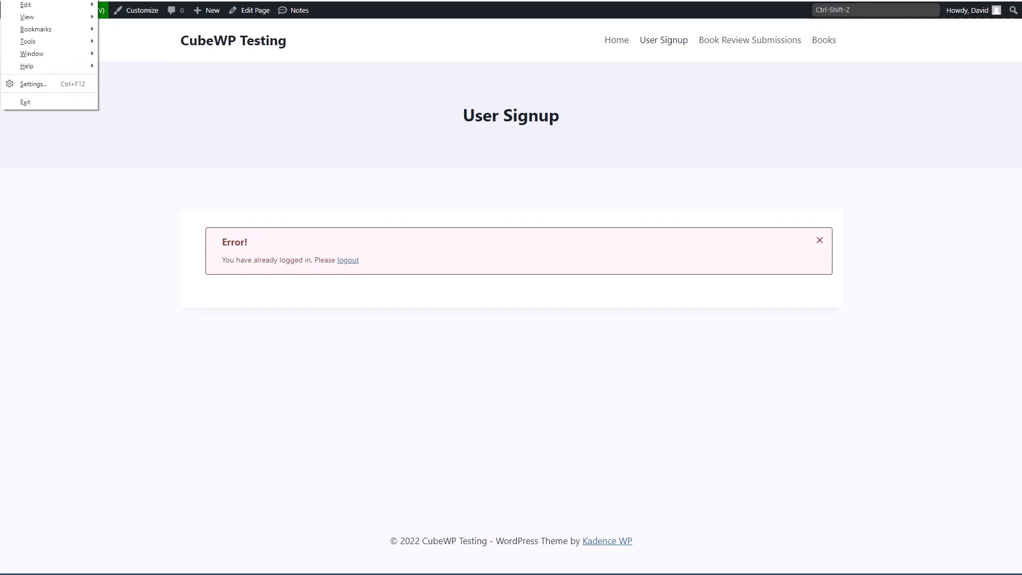
pyautogui.moveTo(30, 1)
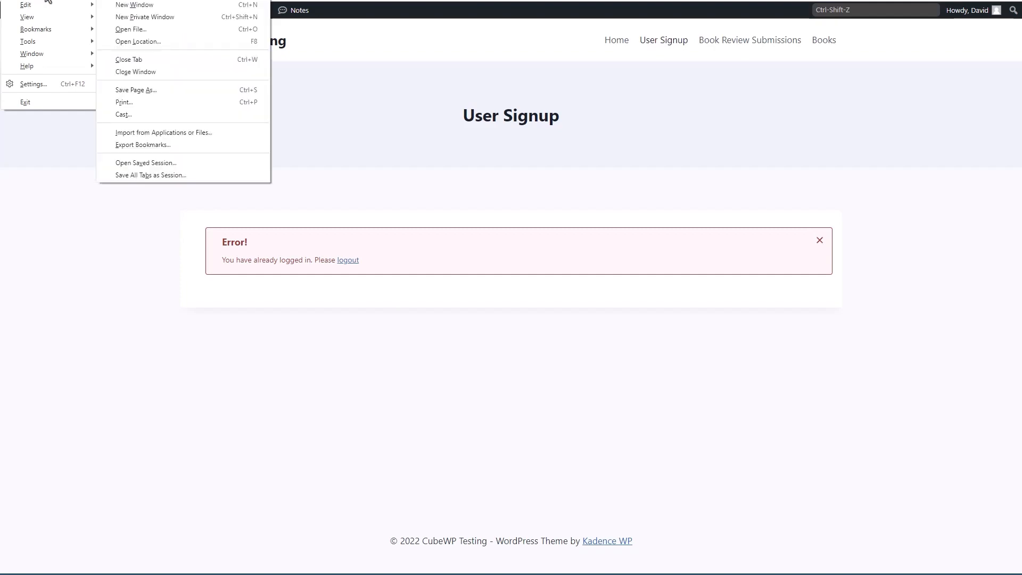
pyautogui.click(129, 17)
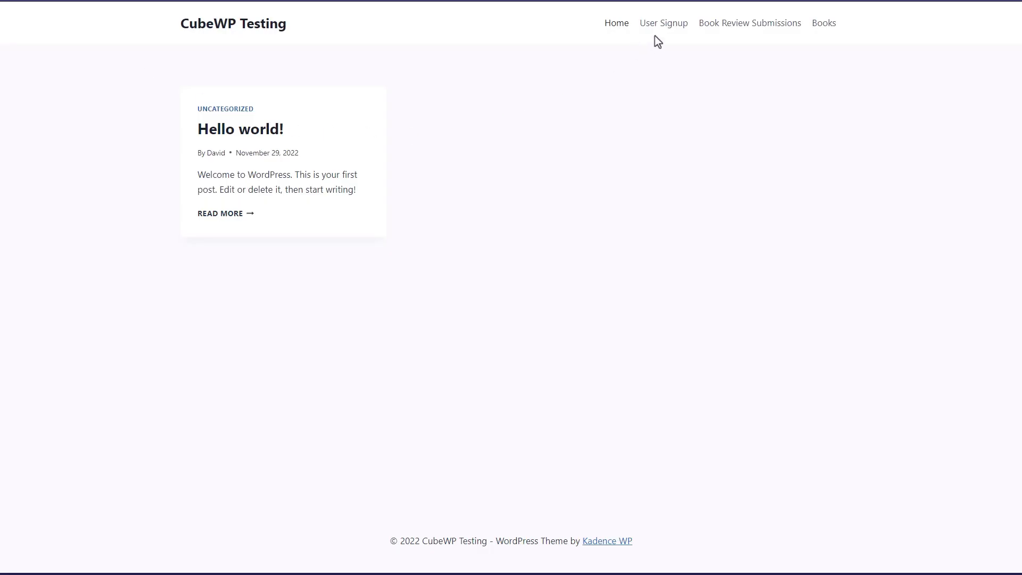
pyautogui.click(657, 25)
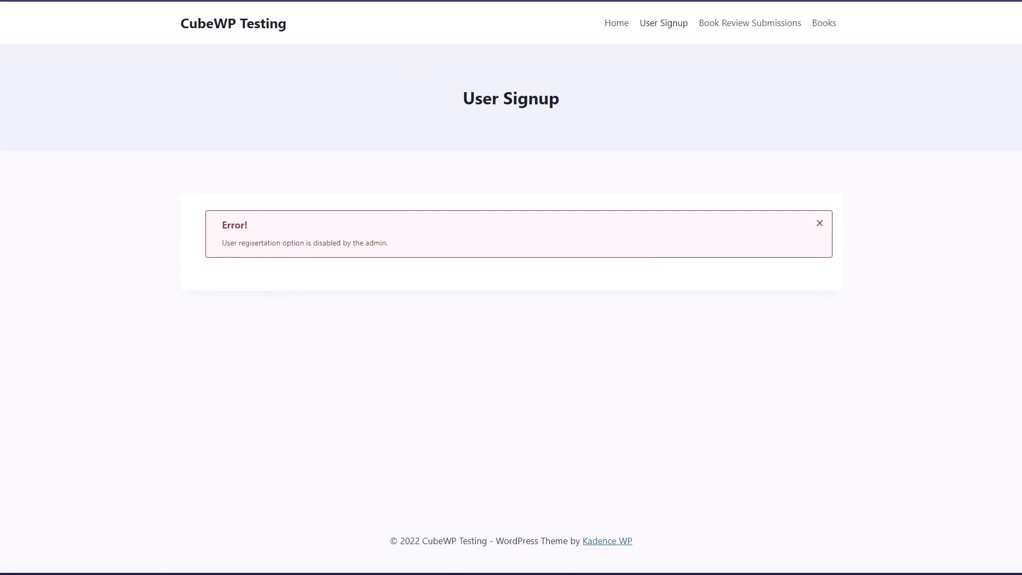
pyautogui.click(313, 557)
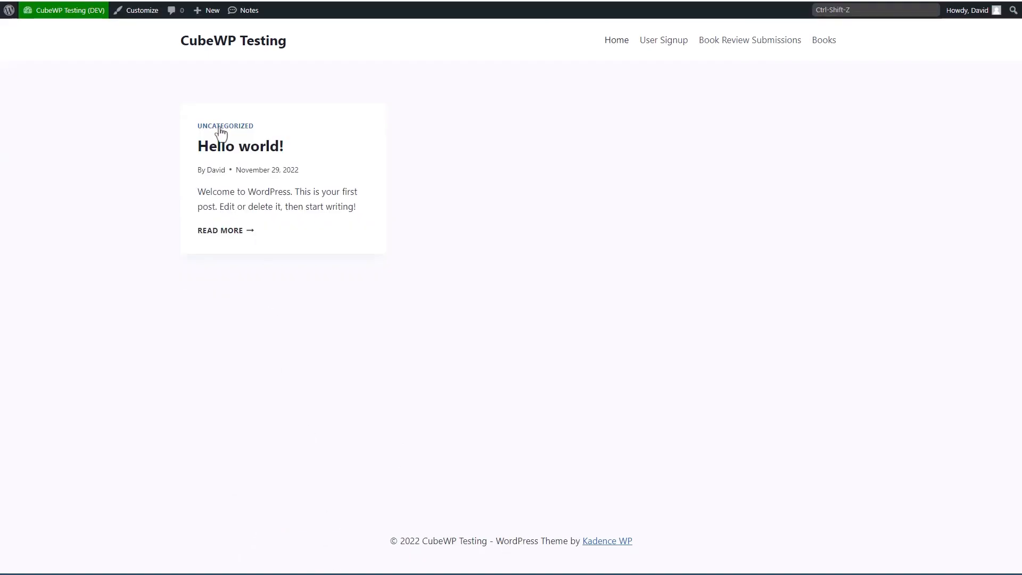
pyautogui.moveTo(61, 15)
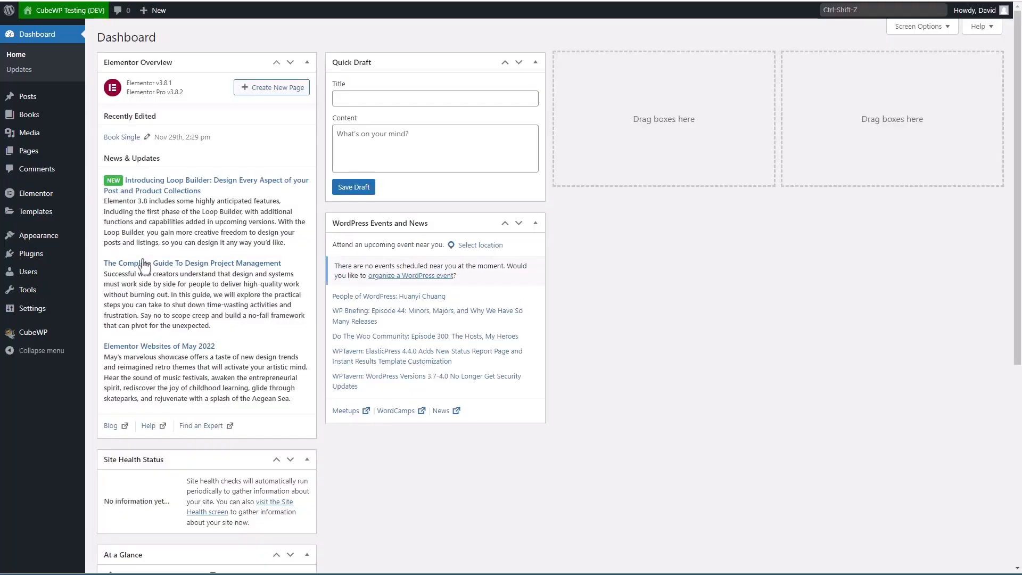
# Step: Enable 'Anyone can register' in General Settings, save, and switch to the logged-out User Signup window
pyautogui.moveTo(48, 309)
pyautogui.click(101, 313)
pyautogui.click(218, 252)
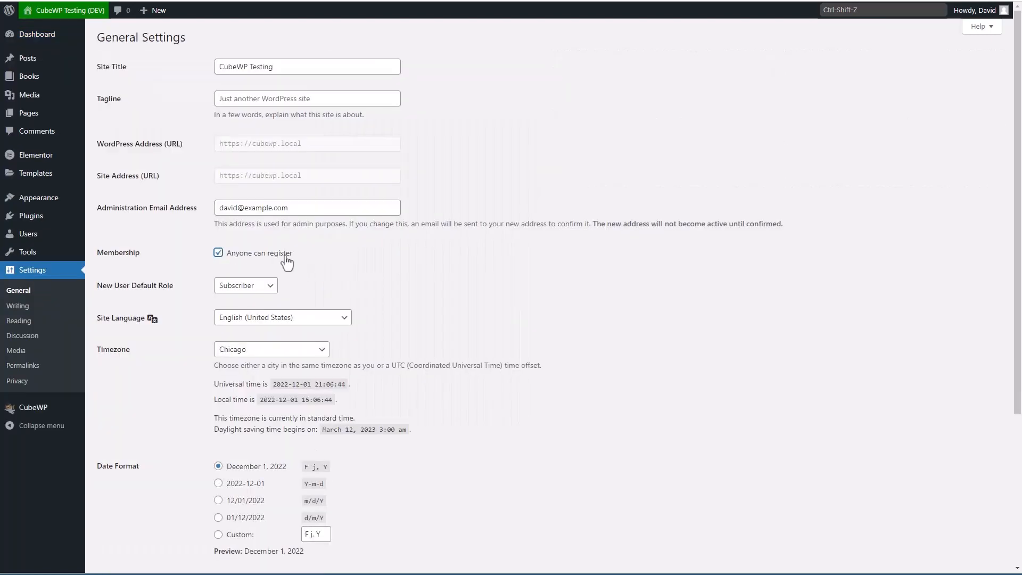
pyautogui.scroll(-5, 280, 262)
pyautogui.click(121, 519)
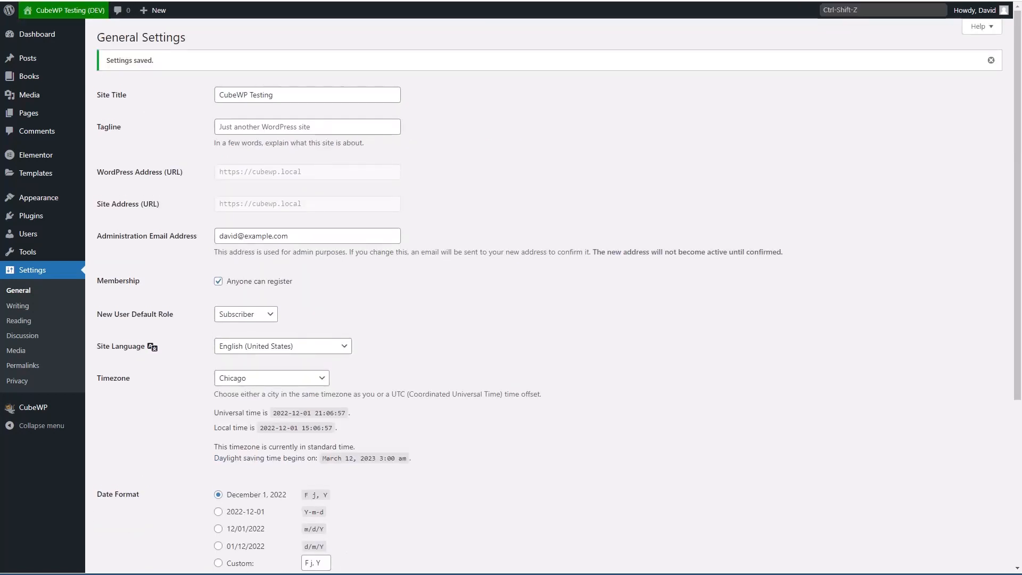
pyautogui.moveTo(404, 572)
pyautogui.click(519, 553)
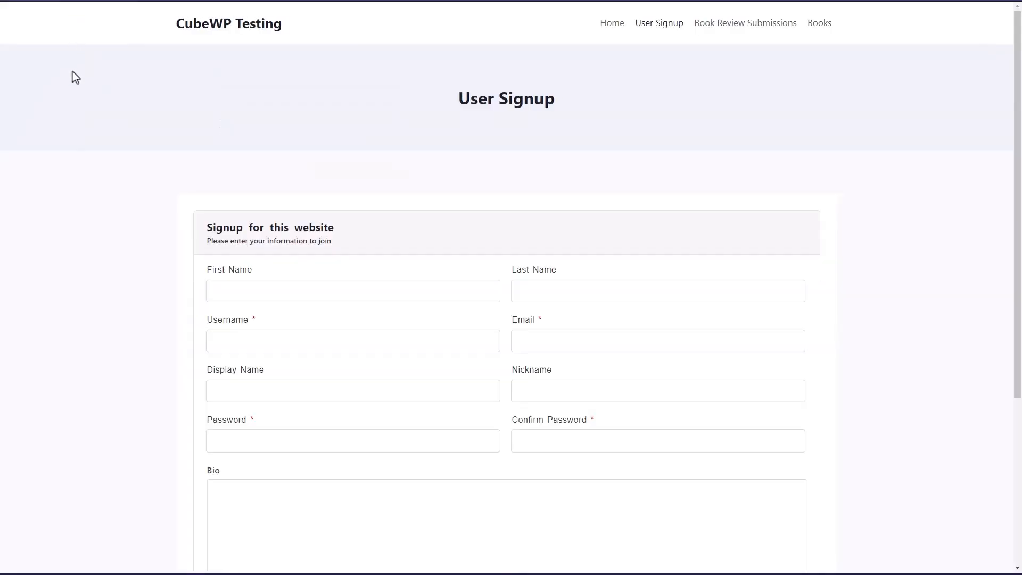
# Step: Enter the new subscriber's e-mail address and password in the signup form
pyautogui.scroll(-3, 75, 80)
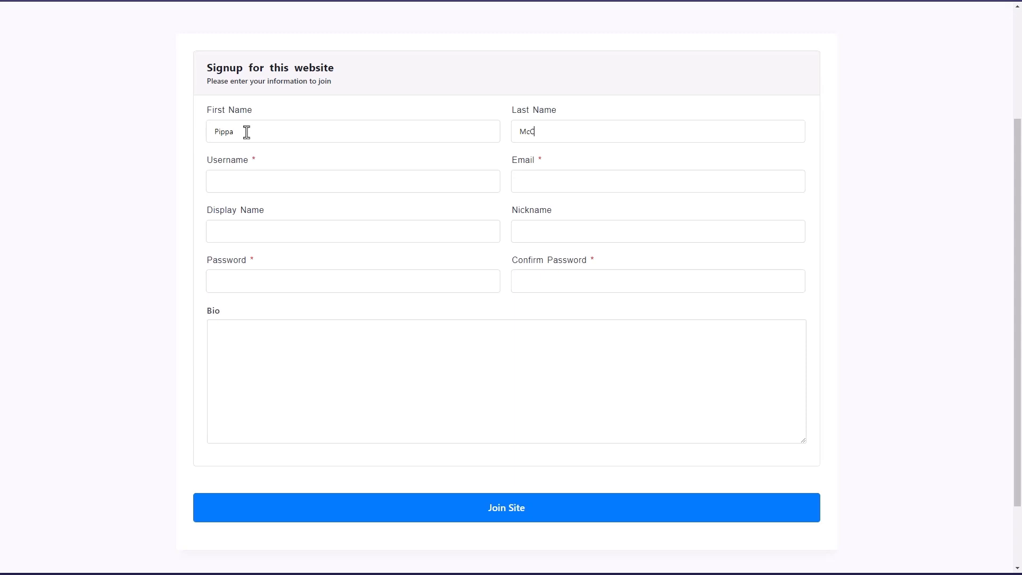
pyautogui.write('Pipp')
pyautogui.write('pippa')
pyautogui.write('@example.com')
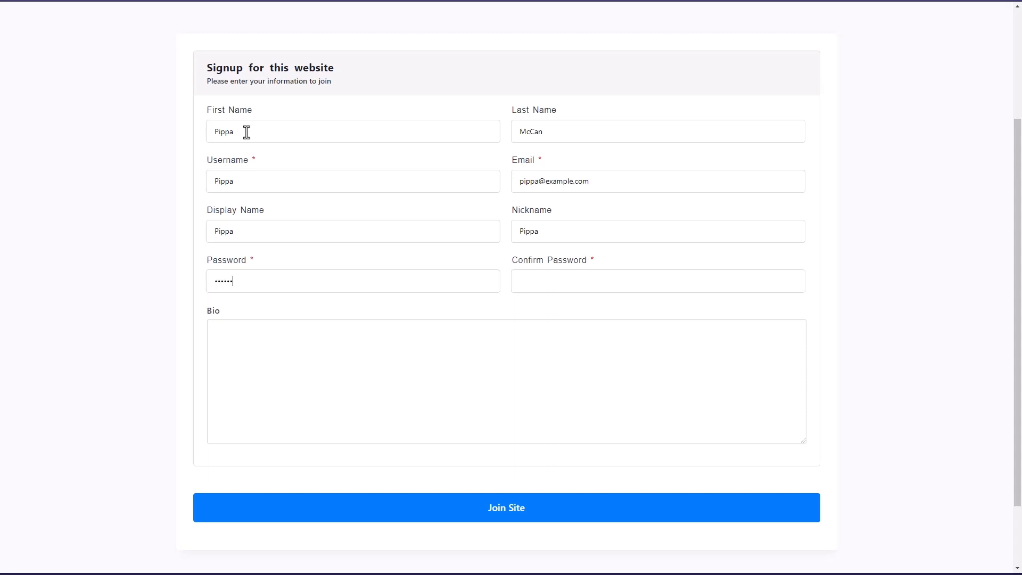
pyautogui.write('23456')
# Step: Write the bio 'I like to go for walks and play ball.' and submit with Join Site
pyautogui.click(280, 357)
pyautogui.write('I loke')
pyautogui.press('BackSpace')
pyautogui.press('BackSpace')
pyautogui.press('BackSpace')
pyautogui.write('ike to go for walks a')
pyautogui.press('BackSpace')
pyautogui.press('BackSpace')
pyautogui.write('alks and play ball.')
pyautogui.click(515, 516)
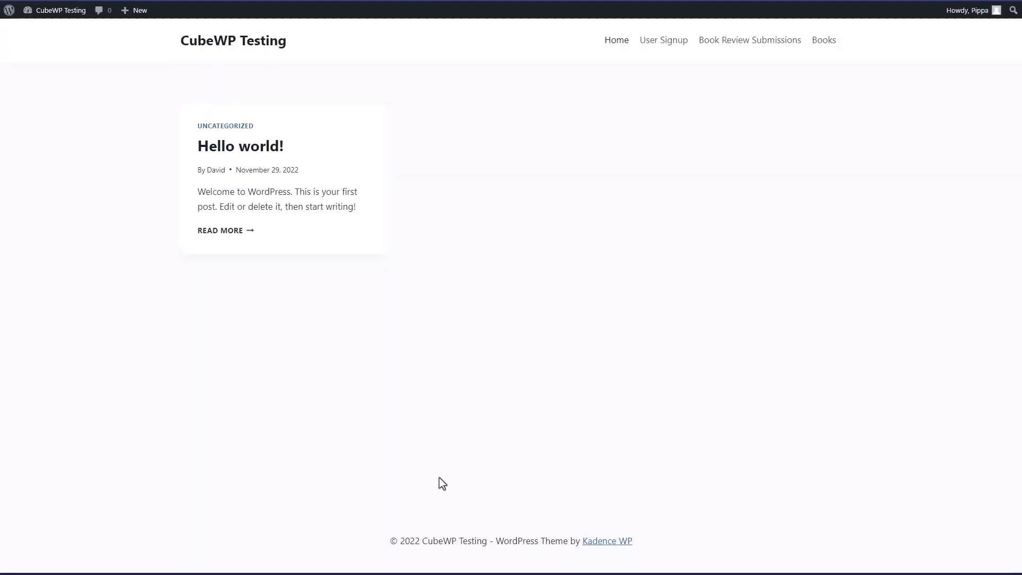
# Step: Open the new subscriber's Dashboard from the admin bar, then switch back to the administrator's General Settings window
pyautogui.moveTo(955, 20)
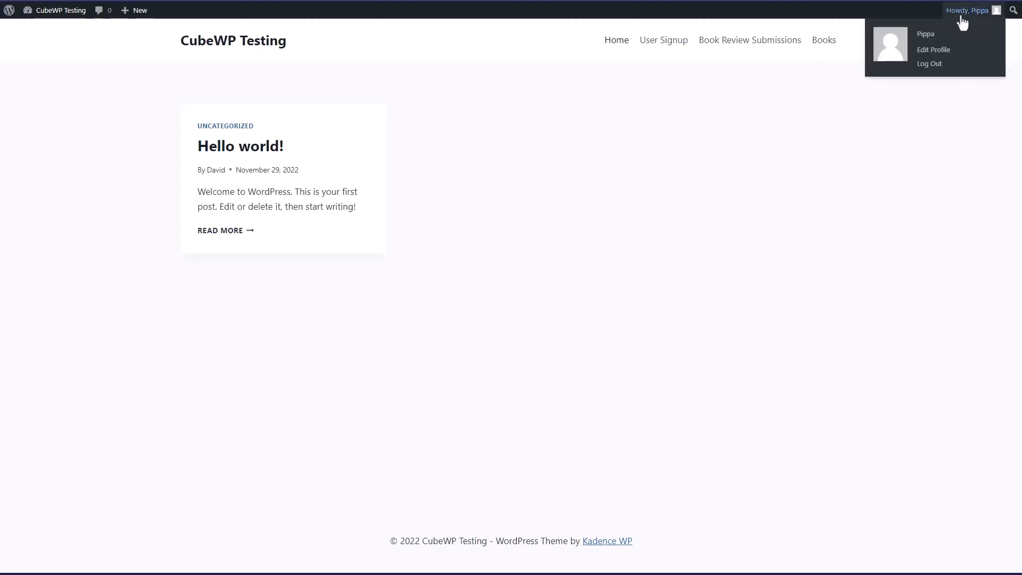
pyautogui.moveTo(65, 15)
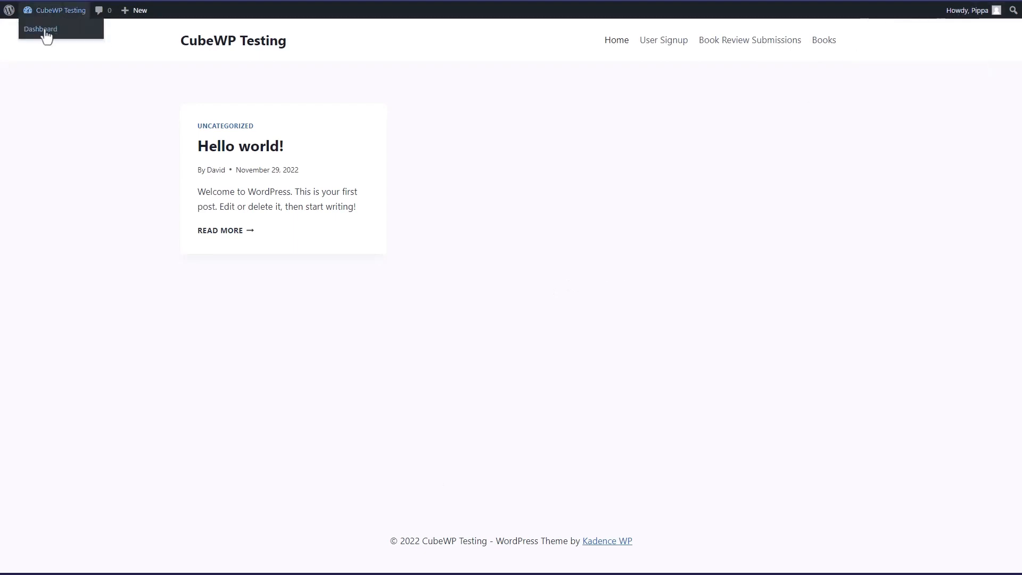
pyautogui.click(44, 30)
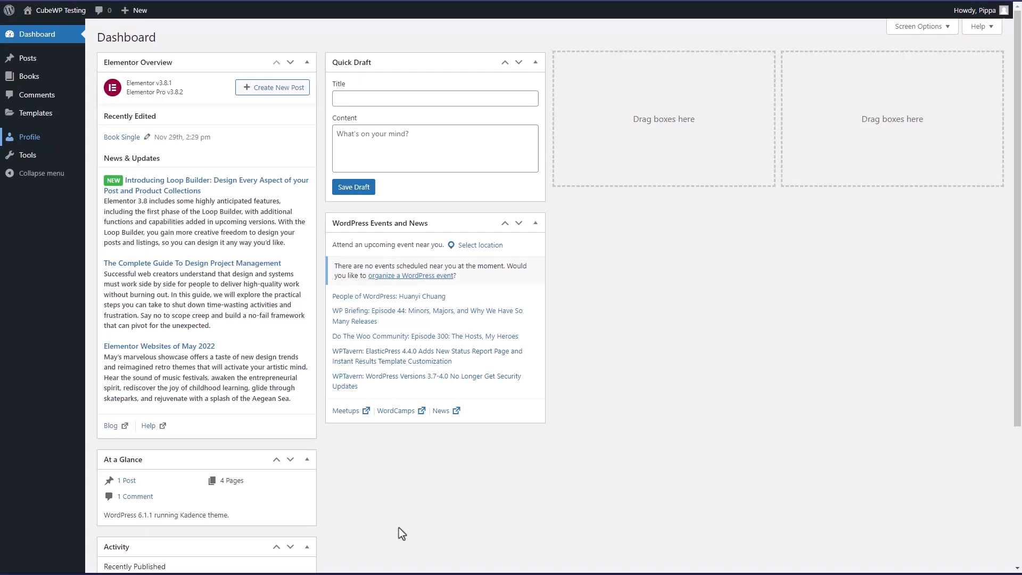
pyautogui.click(312, 554)
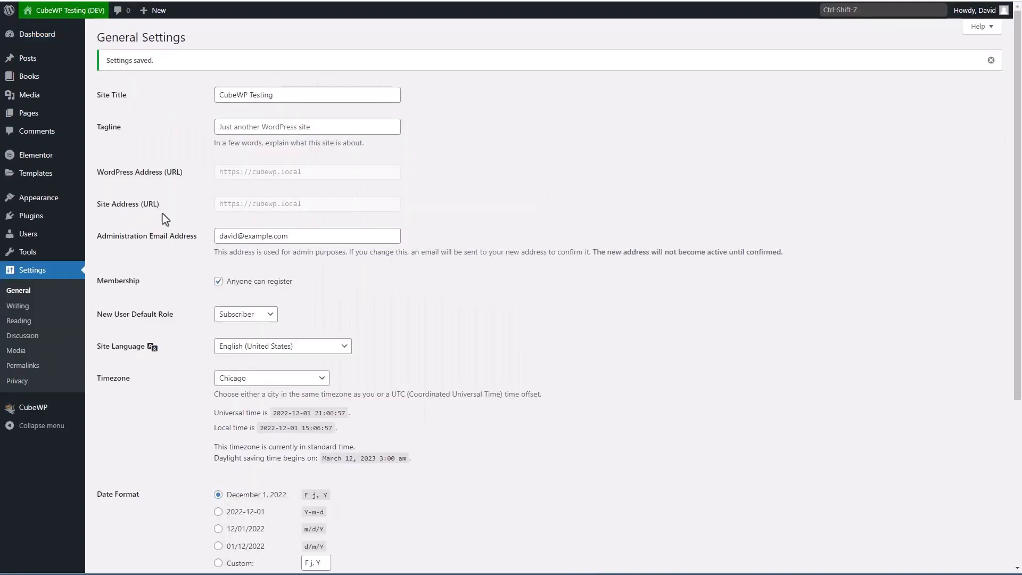
pyautogui.moveTo(43, 411)
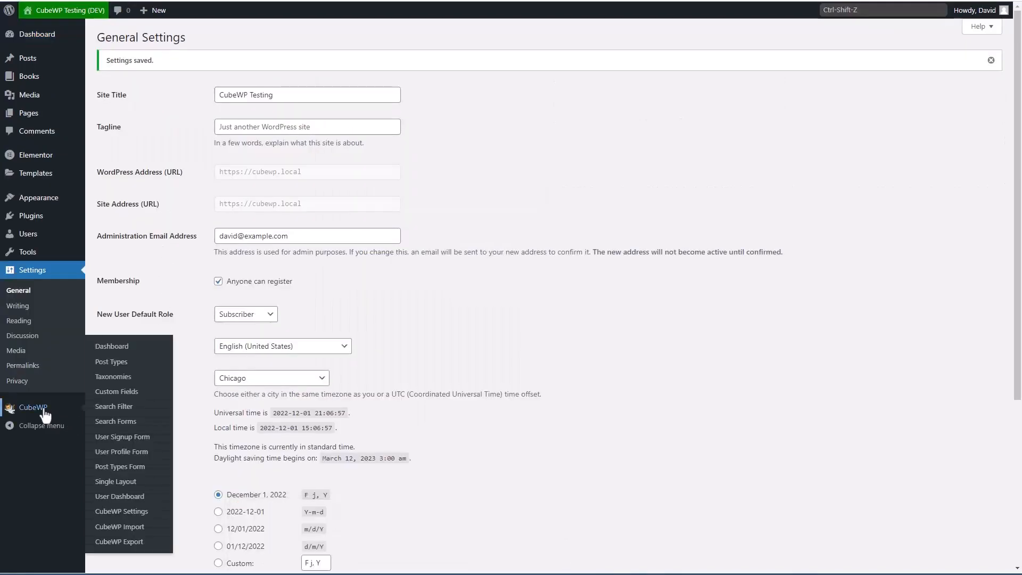
# Step: For the Subscriber role's profile form, create and save a 'User Profile' section with a description
pyautogui.click(121, 453)
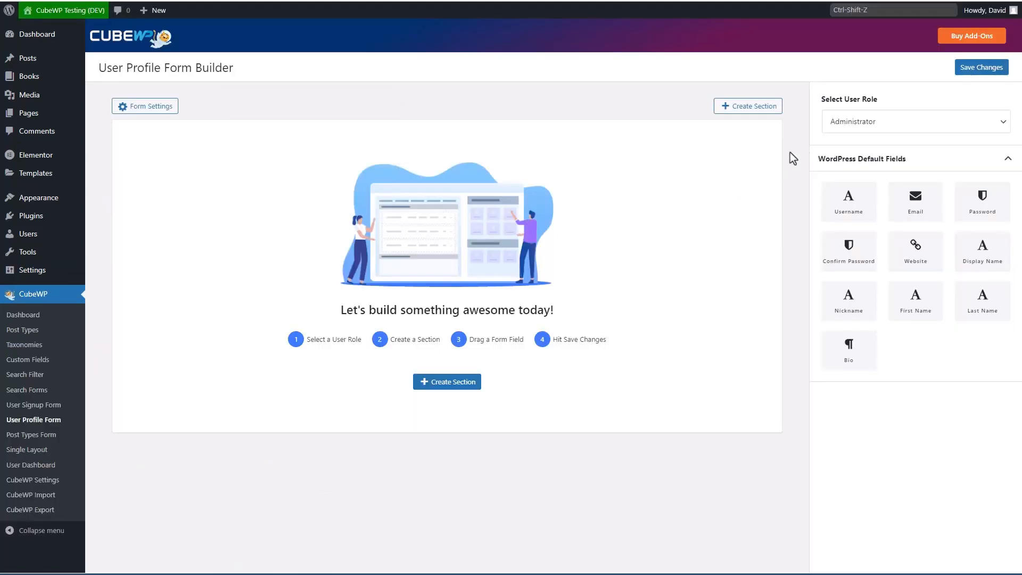
pyautogui.click(852, 128)
pyautogui.click(841, 182)
pyautogui.click(747, 108)
pyautogui.click(533, 232)
pyautogui.write('User Profile')
pyautogui.press('Tab')
pyautogui.write('T')
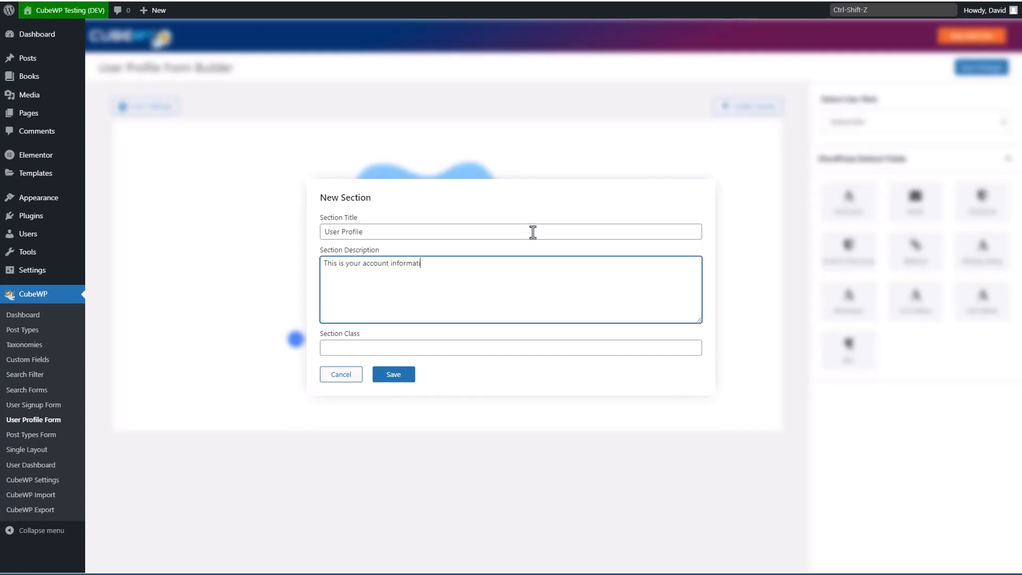
pyautogui.click(394, 375)
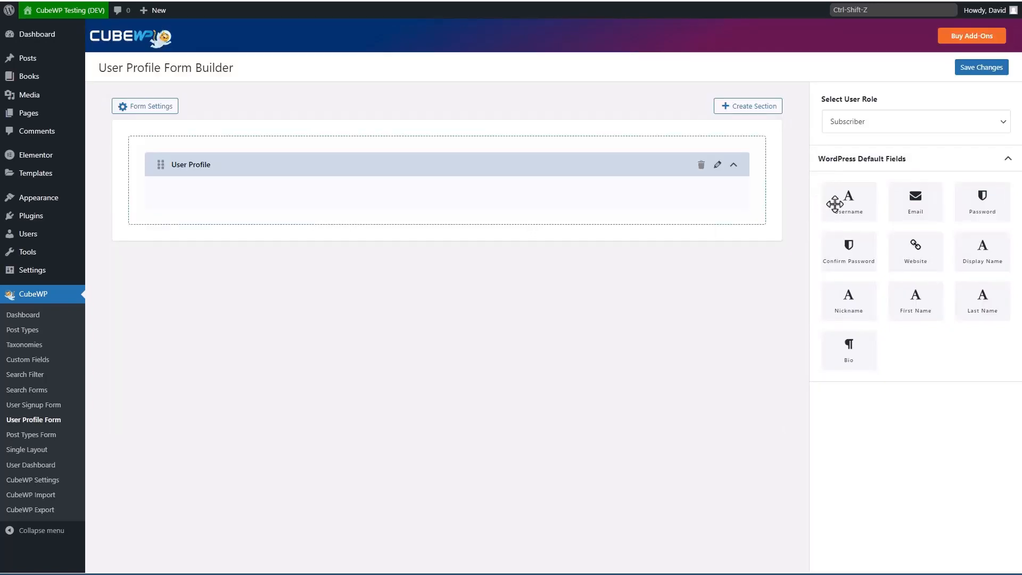
# Step: Drag all ten default fields, First Name through Bio, into the User Profile section
pyautogui.moveTo(905, 314); pyautogui.dragTo(630, 196)
pyautogui.moveTo(983, 301); pyautogui.dragTo(656, 231)
pyautogui.moveTo(853, 215); pyautogui.dragTo(644, 262)
pyautogui.moveTo(864, 266); pyautogui.dragTo(670, 305)
pyautogui.moveTo(848, 310); pyautogui.dragTo(689, 349)
pyautogui.moveTo(916, 201); pyautogui.dragTo(692, 367)
pyautogui.moveTo(977, 202); pyautogui.dragTo(596, 406)
pyautogui.moveTo(832, 245); pyautogui.dragTo(624, 433)
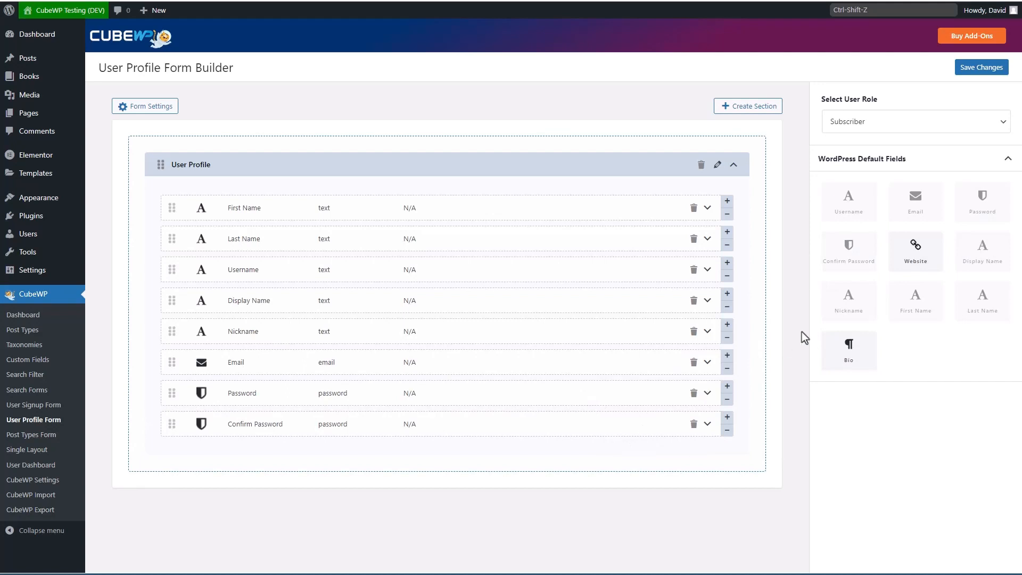
pyautogui.moveTo(911, 248); pyautogui.dragTo(692, 458)
pyautogui.moveTo(848, 345); pyautogui.dragTo(696, 486)
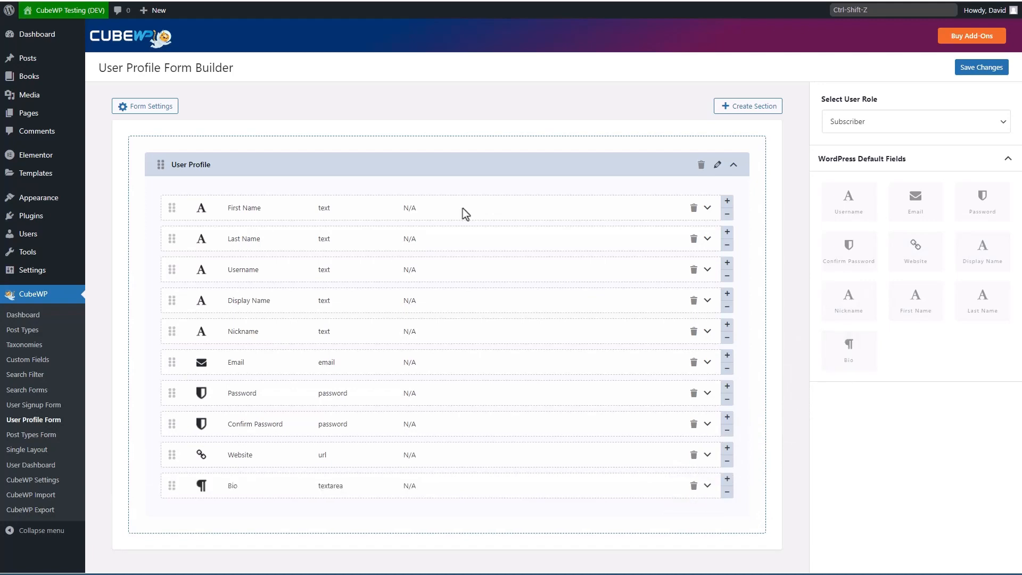
# Step: Shrink First Name, Last Name, Username and Display Name to half width, two per row
pyautogui.click(727, 215)
pyautogui.click(584, 215)
pyautogui.click(535, 215)
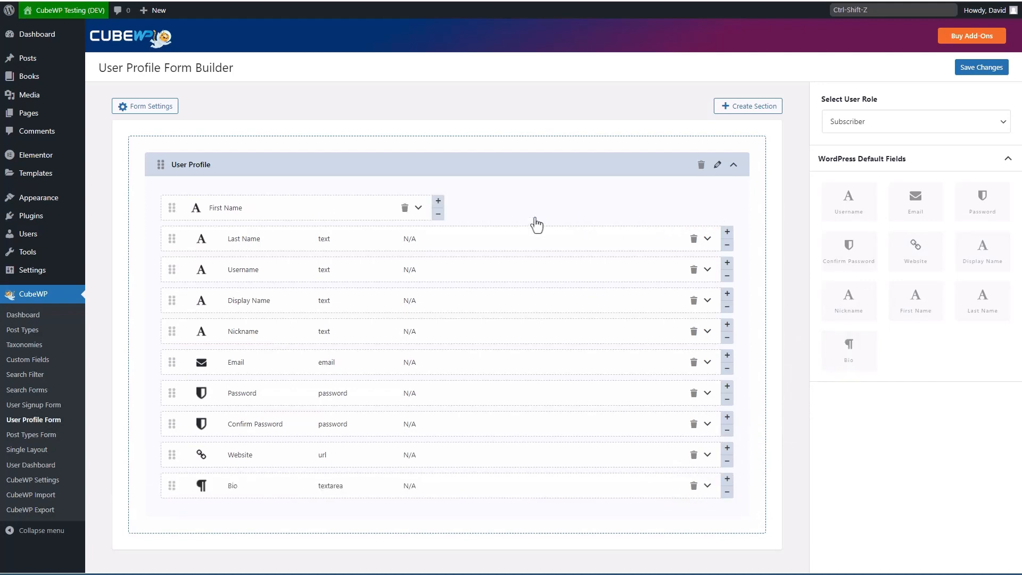
pyautogui.click(727, 245)
pyautogui.click(584, 245)
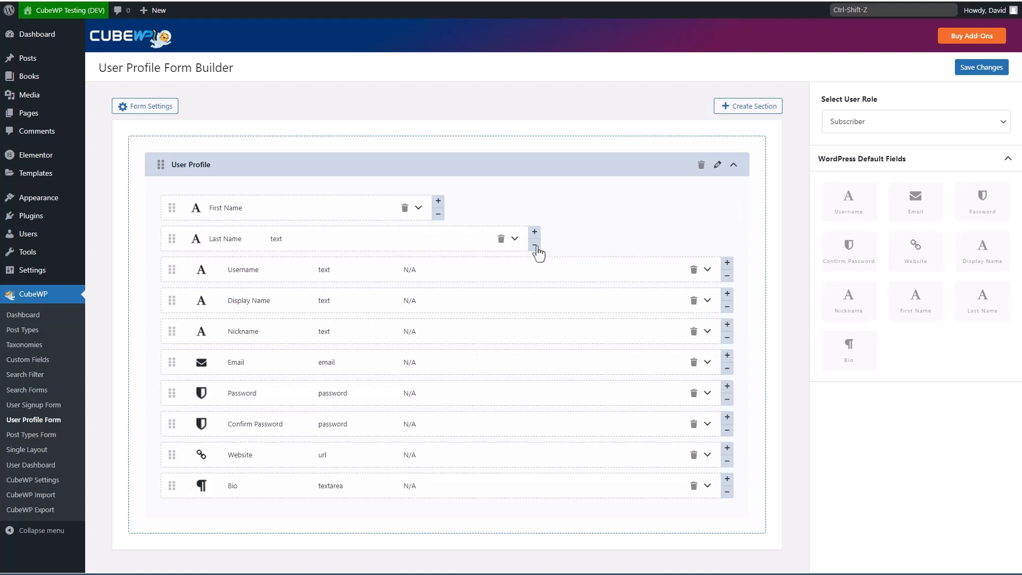
pyautogui.click(535, 245)
pyautogui.click(728, 245)
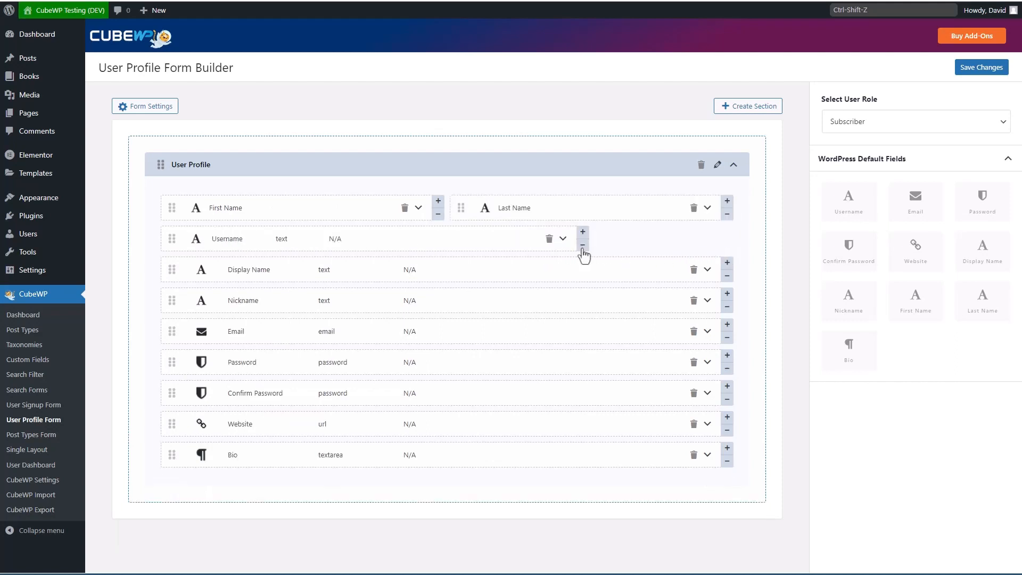
pyautogui.click(583, 245)
pyautogui.click(535, 245)
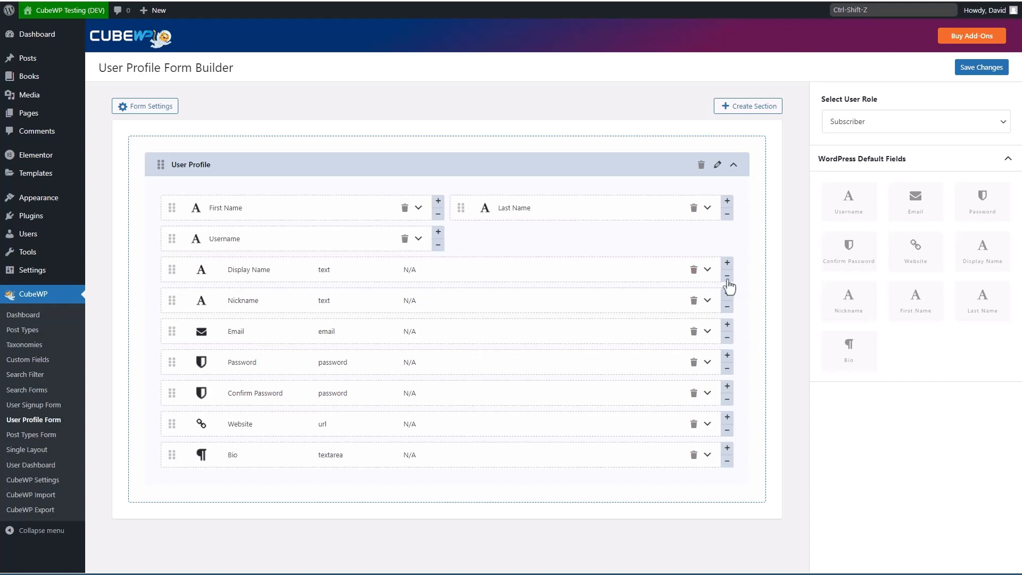
pyautogui.click(727, 276)
pyautogui.click(584, 277)
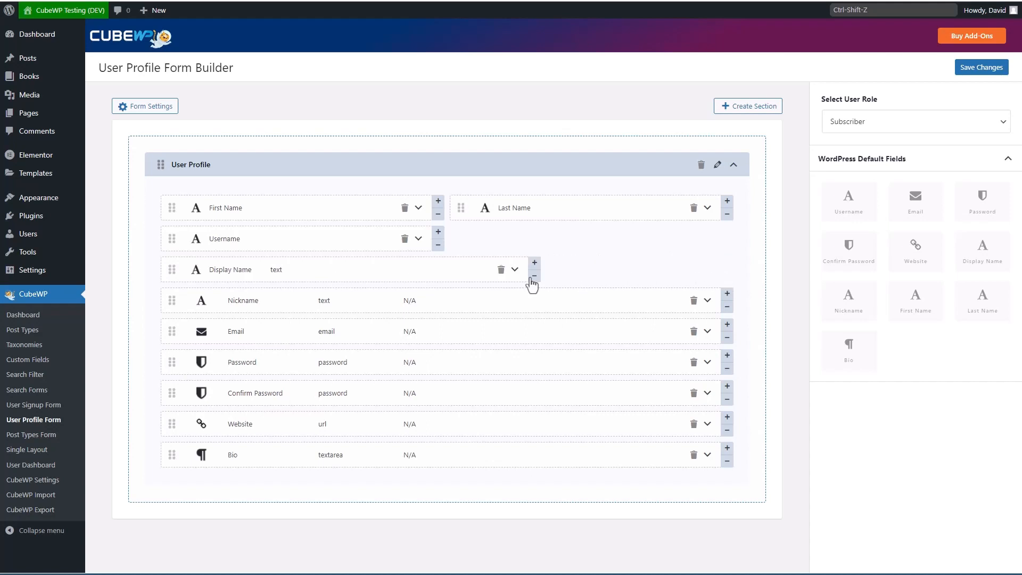
pyautogui.click(534, 277)
# Step: Set Nickname, Email, Password and Confirm Password to half width, keeping Website full width
pyautogui.click(727, 277)
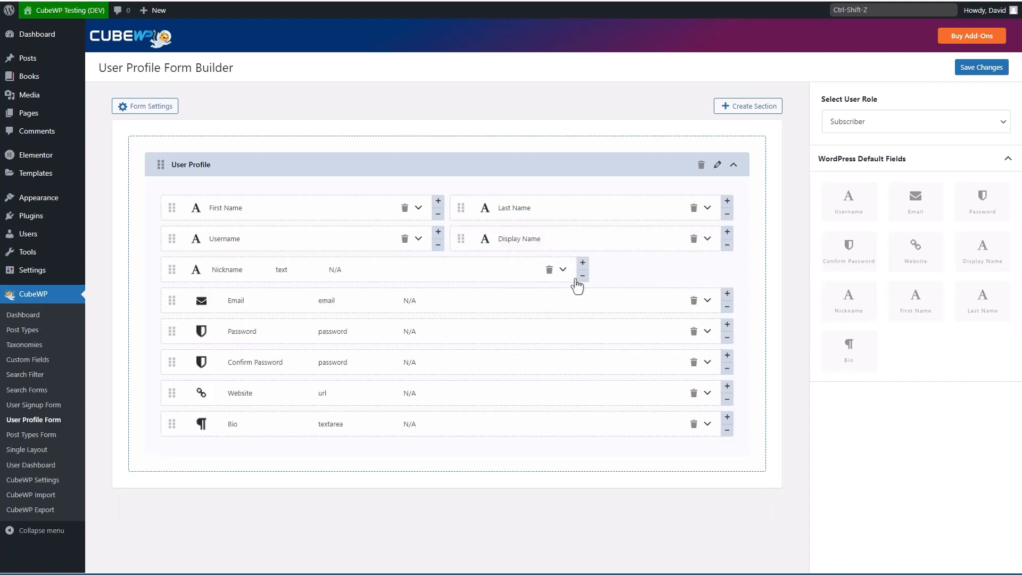
pyautogui.click(582, 275)
pyautogui.click(535, 276)
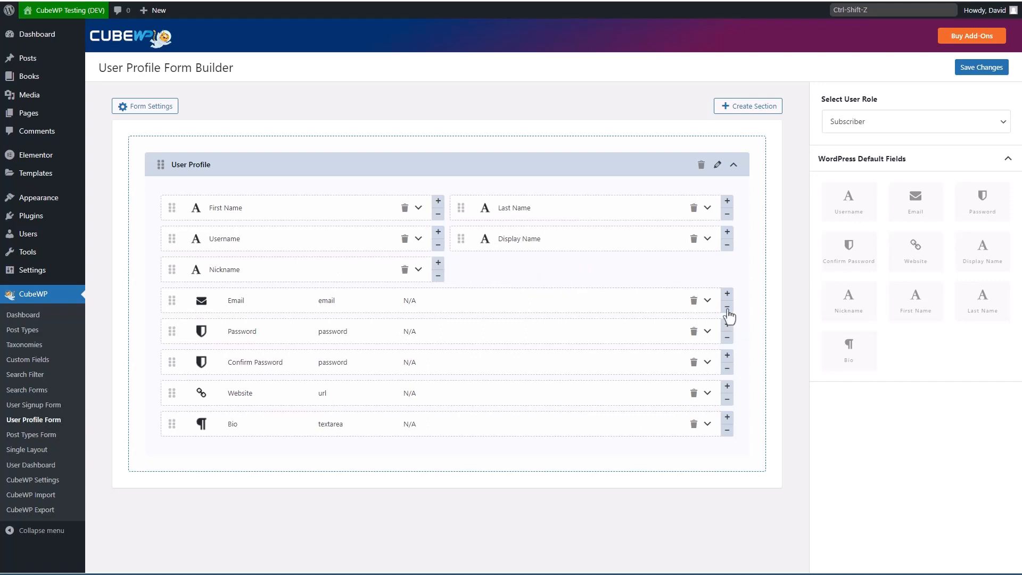
pyautogui.click(727, 307)
pyautogui.click(583, 309)
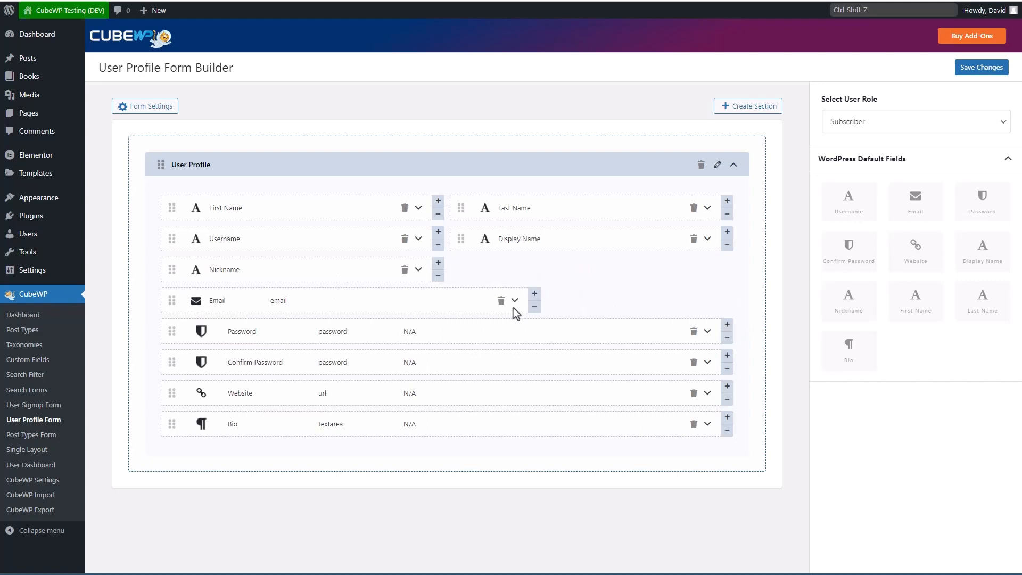
pyautogui.click(533, 308)
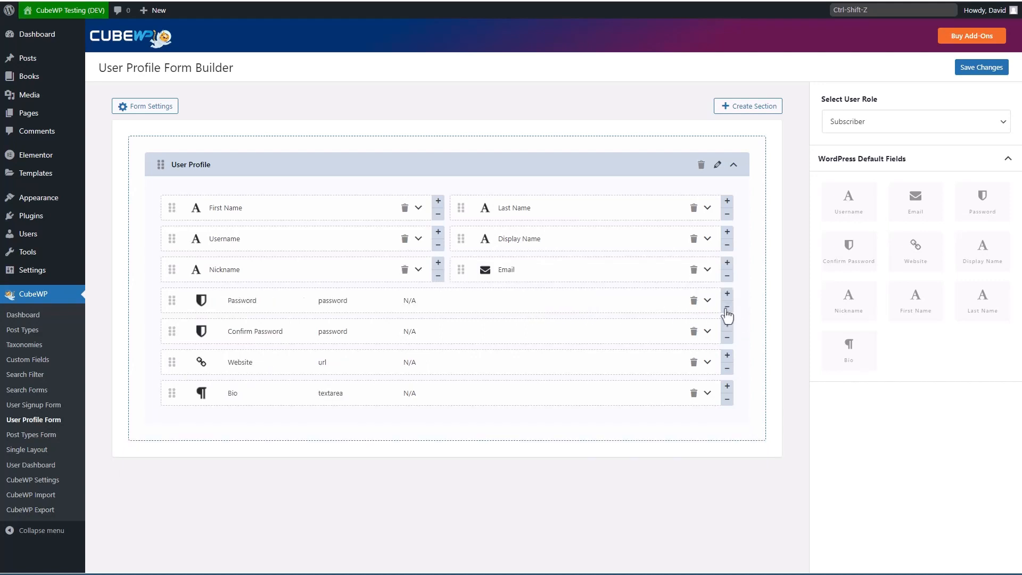
pyautogui.click(728, 307)
pyautogui.click(583, 308)
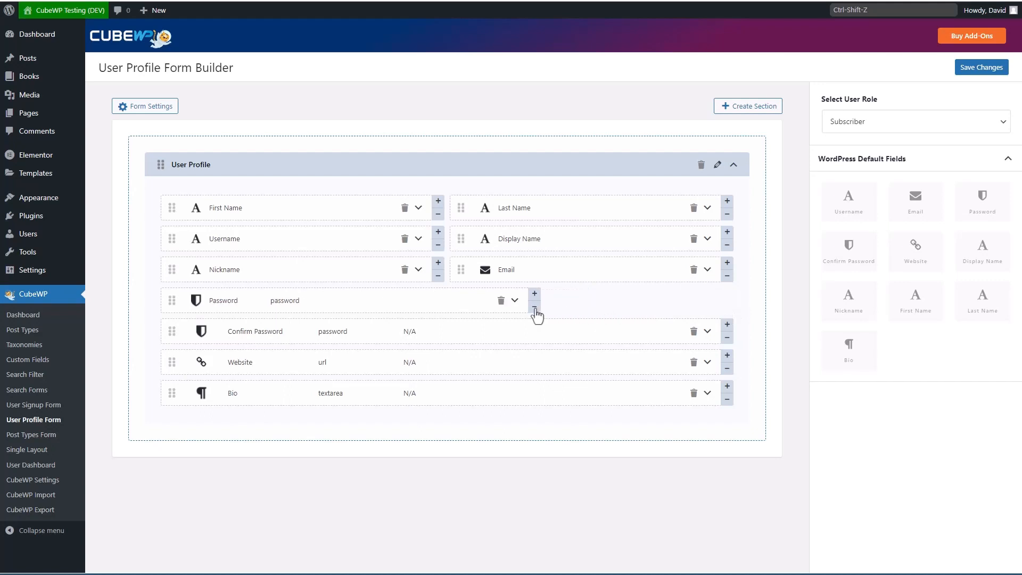
pyautogui.click(534, 307)
pyautogui.click(727, 343)
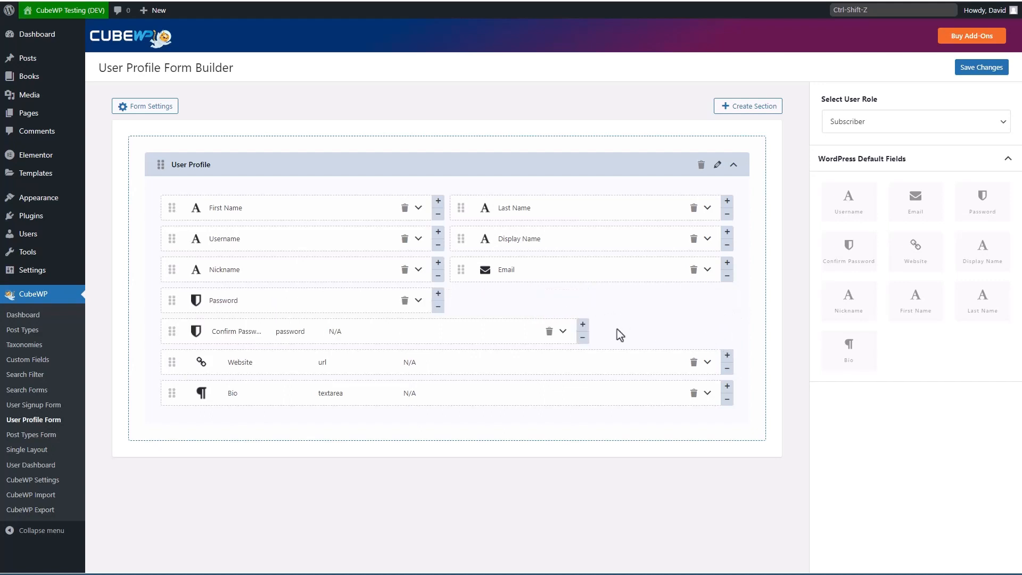
pyautogui.click(583, 344)
pyautogui.click(534, 338)
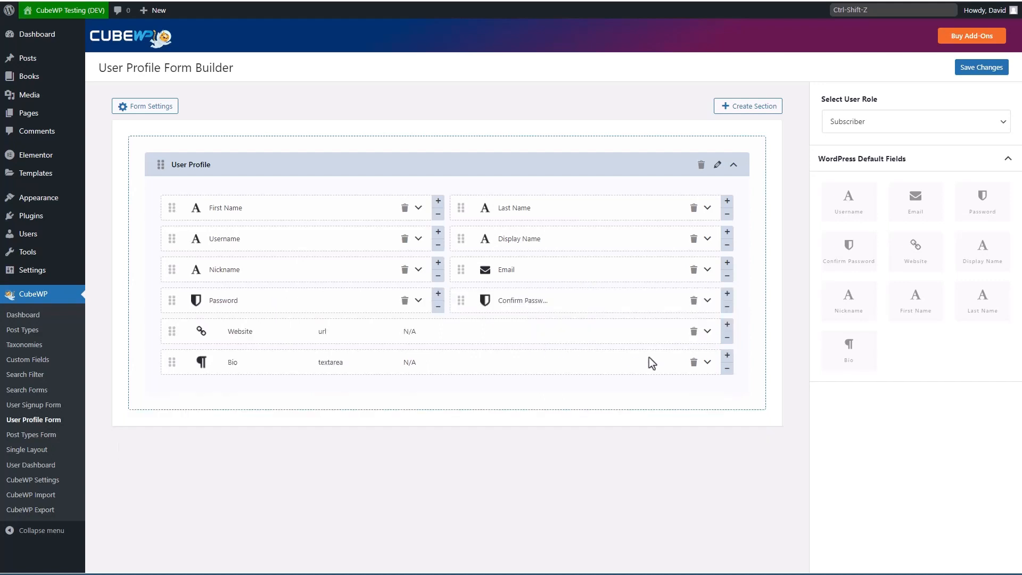
pyautogui.click(727, 338)
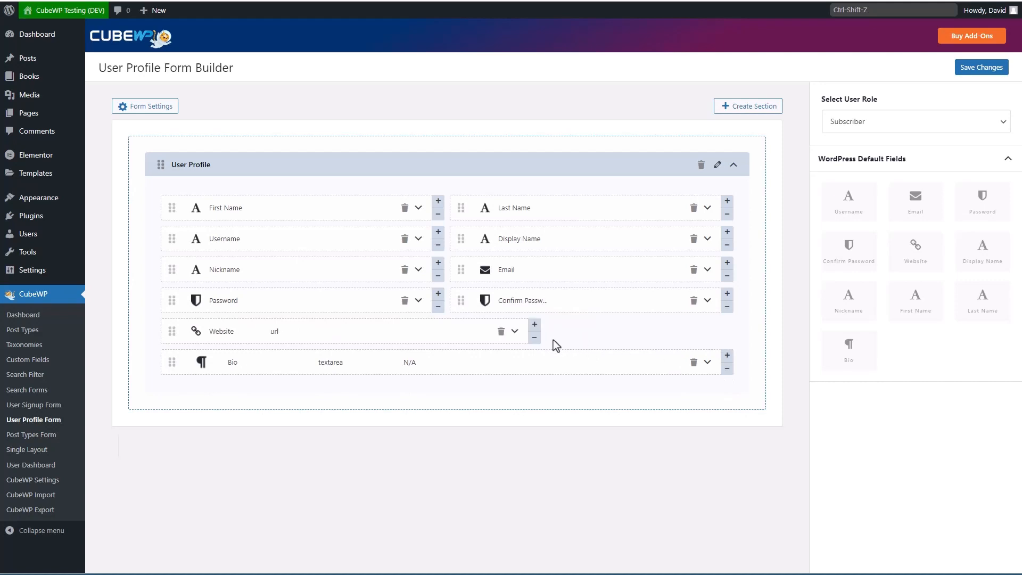
pyautogui.click(582, 325)
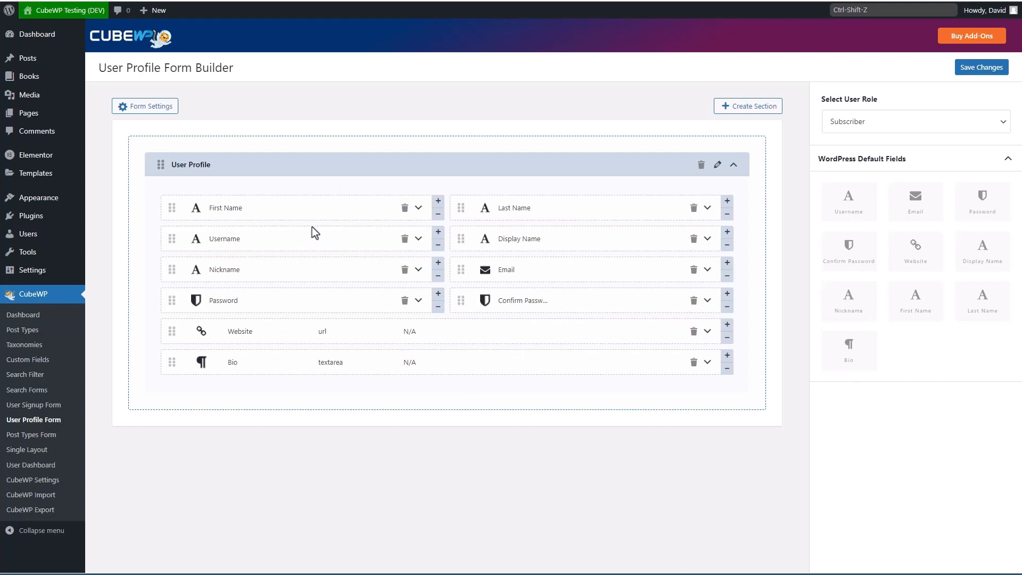
# Step: Save the profile form and copy its [cwpProfileForm] shortcode
pyautogui.click(970, 70)
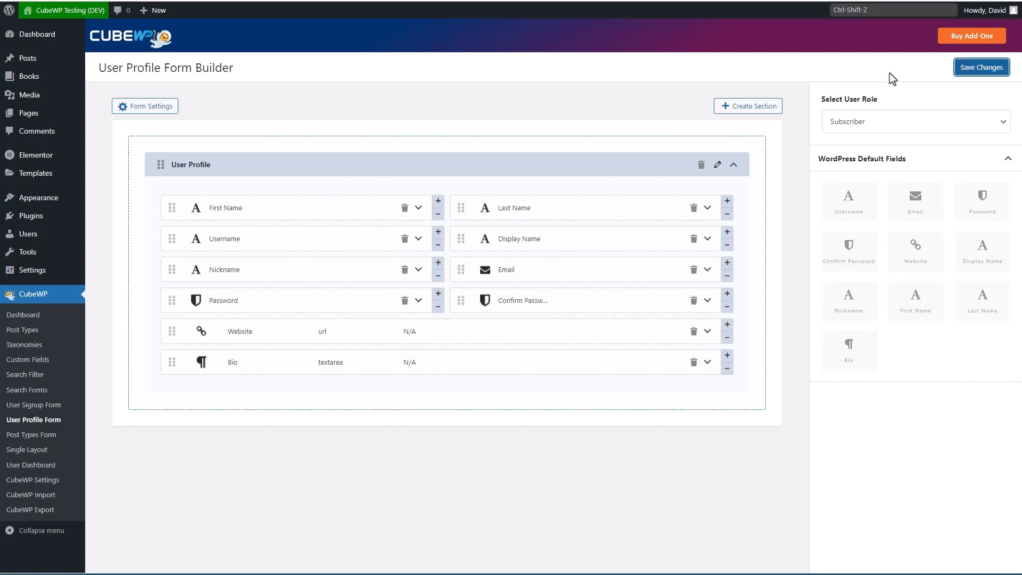
pyautogui.click(865, 69)
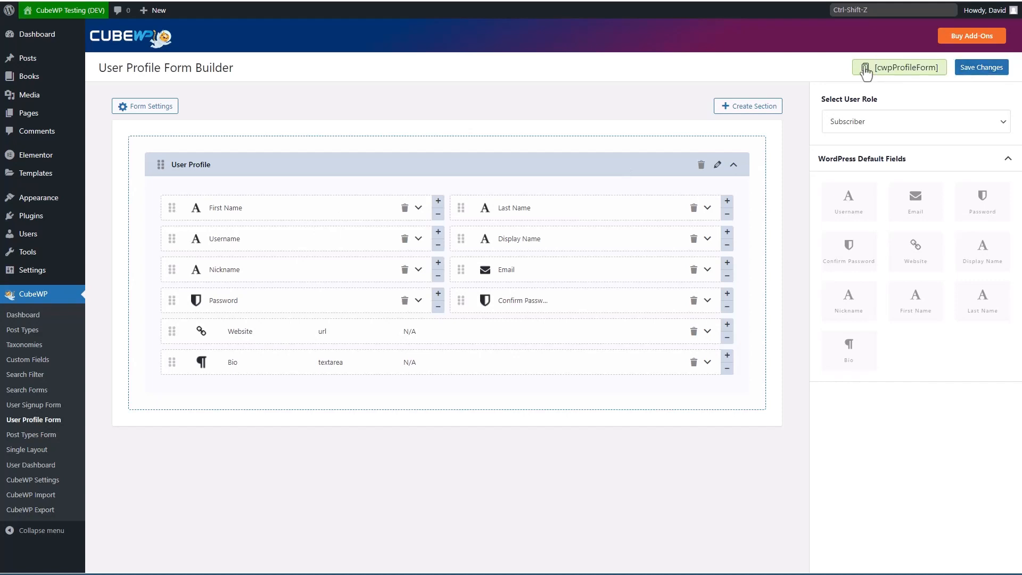
pyautogui.click(865, 70)
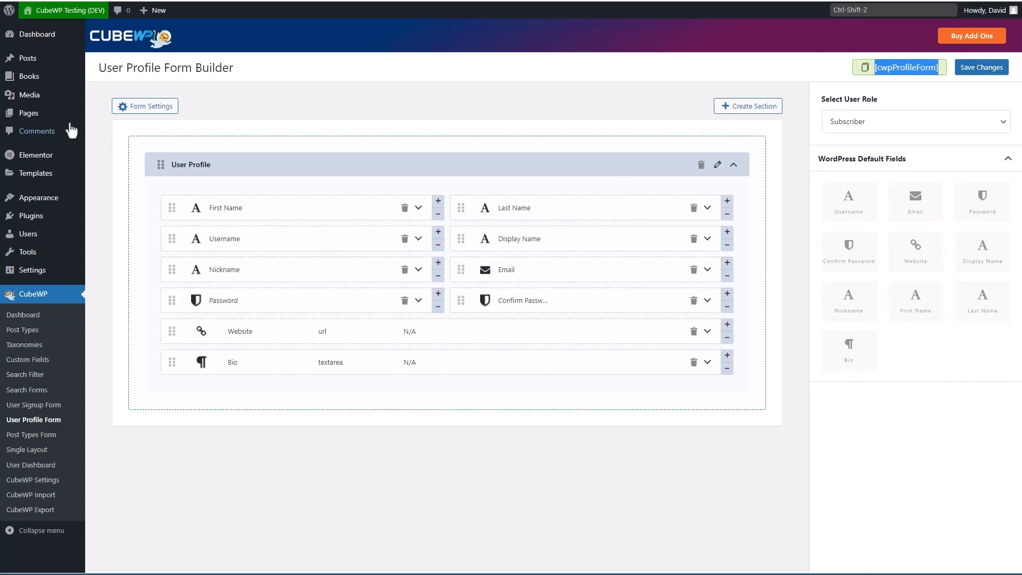
# Step: Create a new page titled 'User Profile' with a Shortcode block holding [cwpProfileForm]
pyautogui.click(159, 130)
pyautogui.write('U')
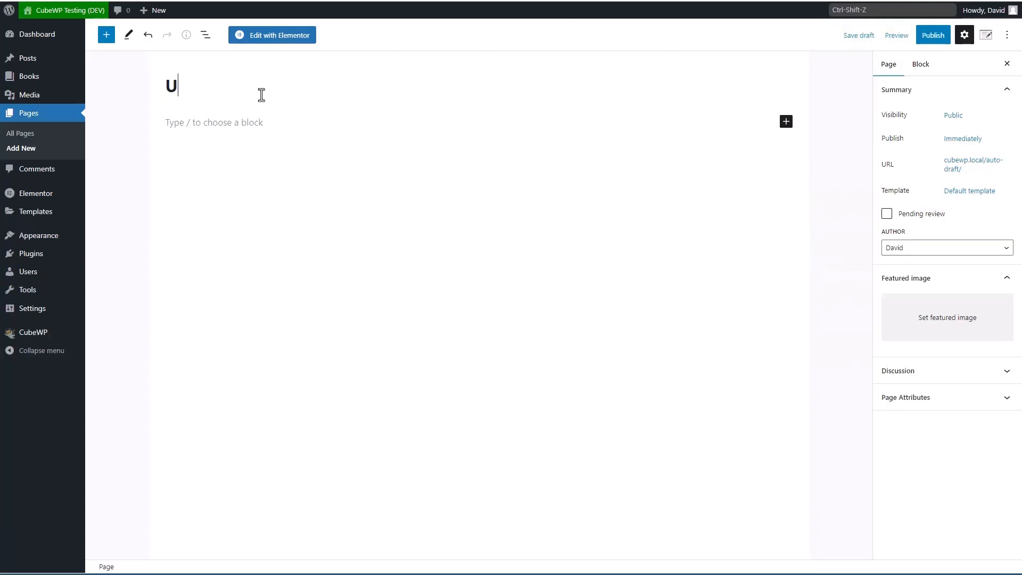
pyautogui.write('ser Profile')
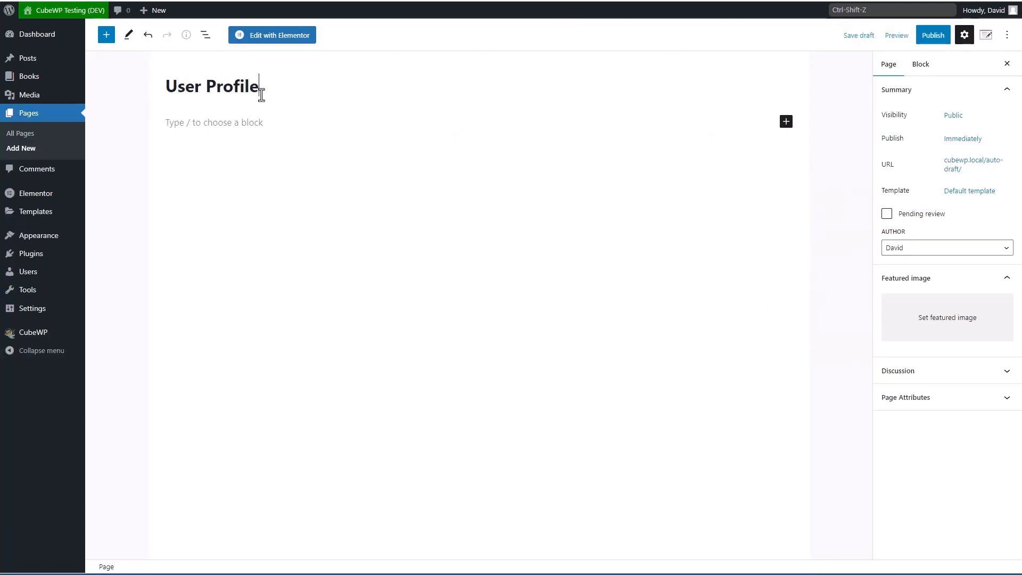
pyautogui.click(244, 123)
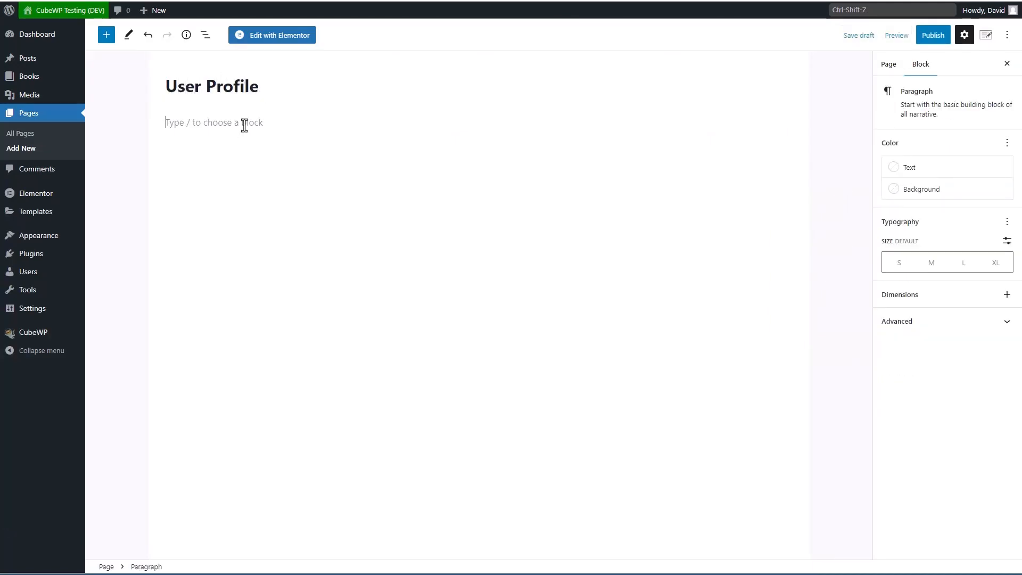
pyautogui.write('/sh')
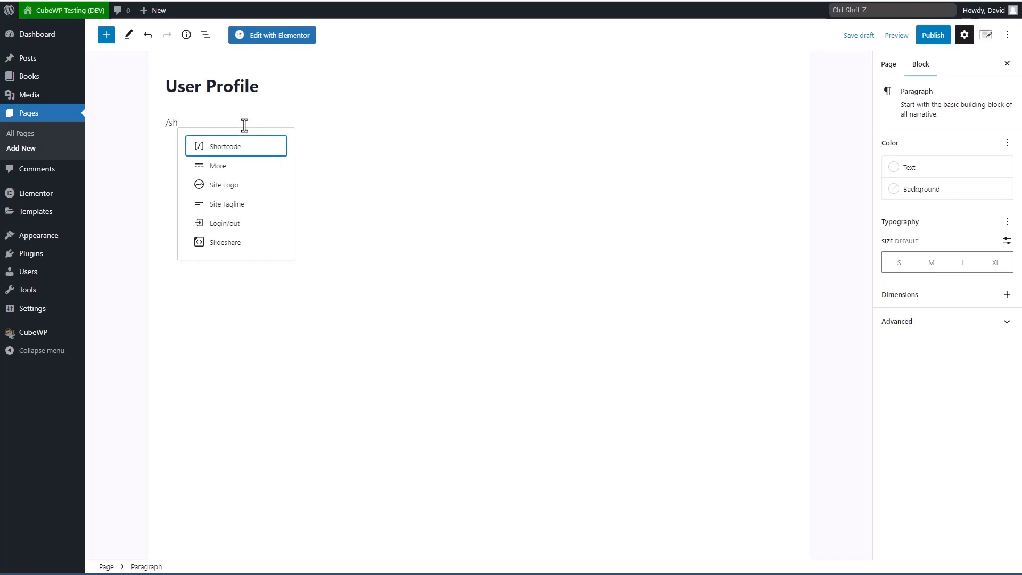
pyautogui.press('Return')
pyautogui.hotkey('ctrl', 'v')
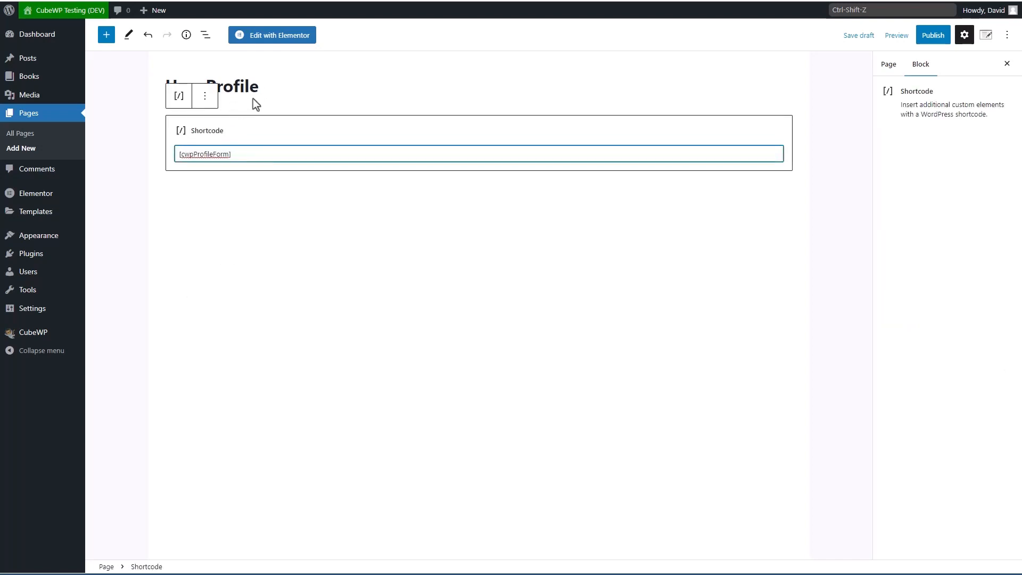
# Step: Publish the User Profile page
pyautogui.click(936, 39)
pyautogui.click(905, 36)
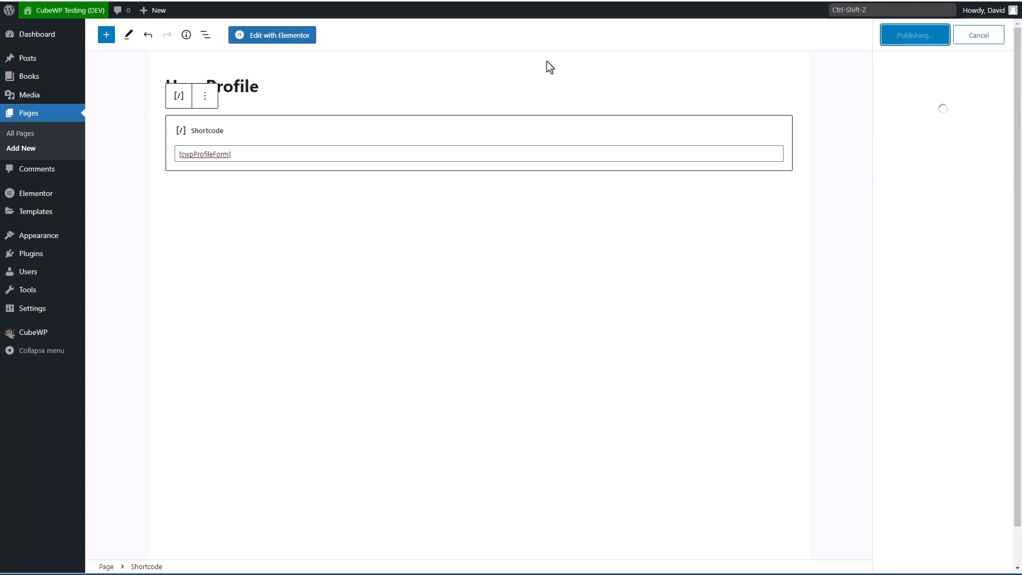
pyautogui.moveTo(55, 240)
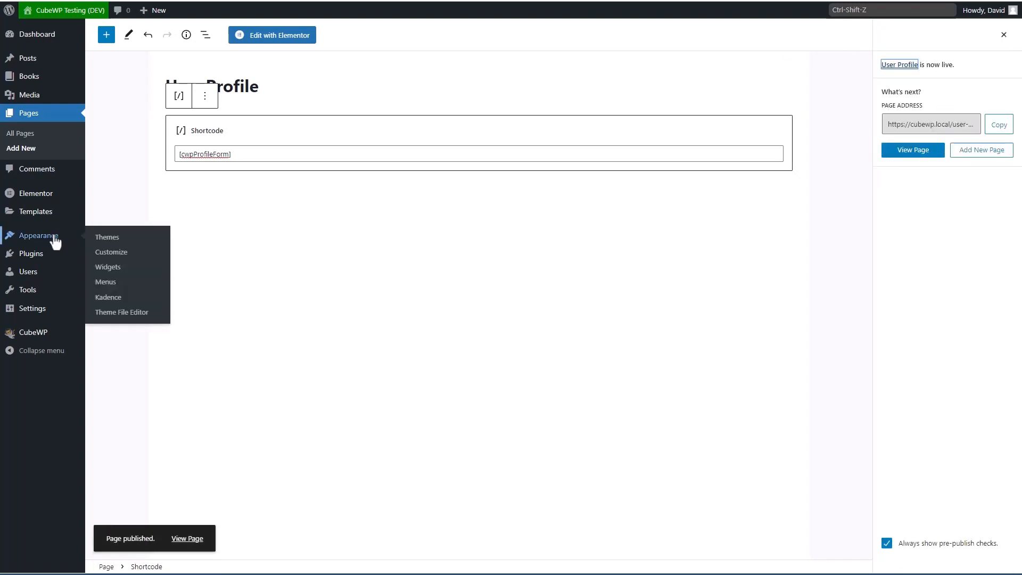
pyautogui.click(111, 283)
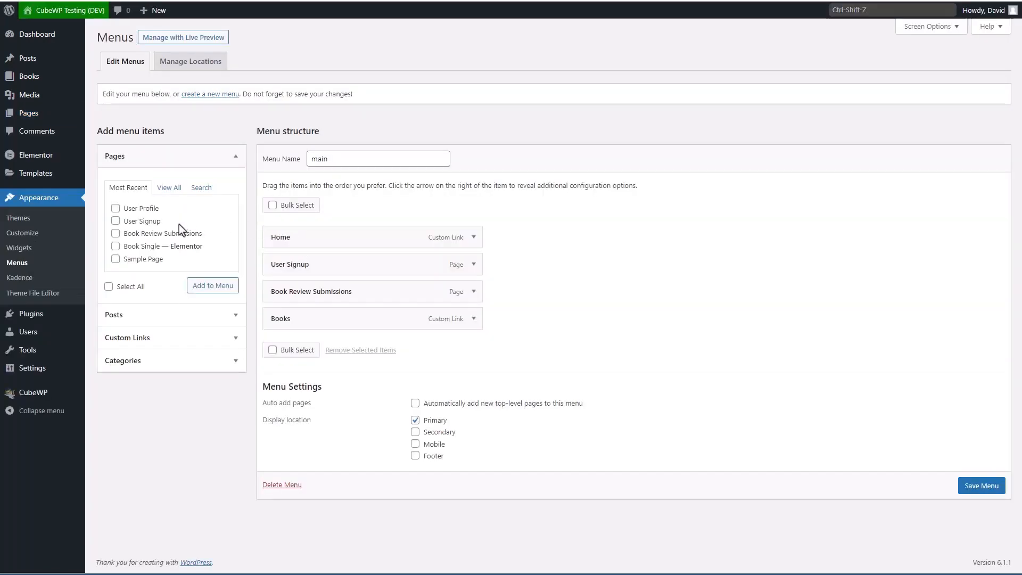
# Step: Add the User Profile page to the main menu just below User Signup and save it
pyautogui.click(115, 210)
pyautogui.click(211, 287)
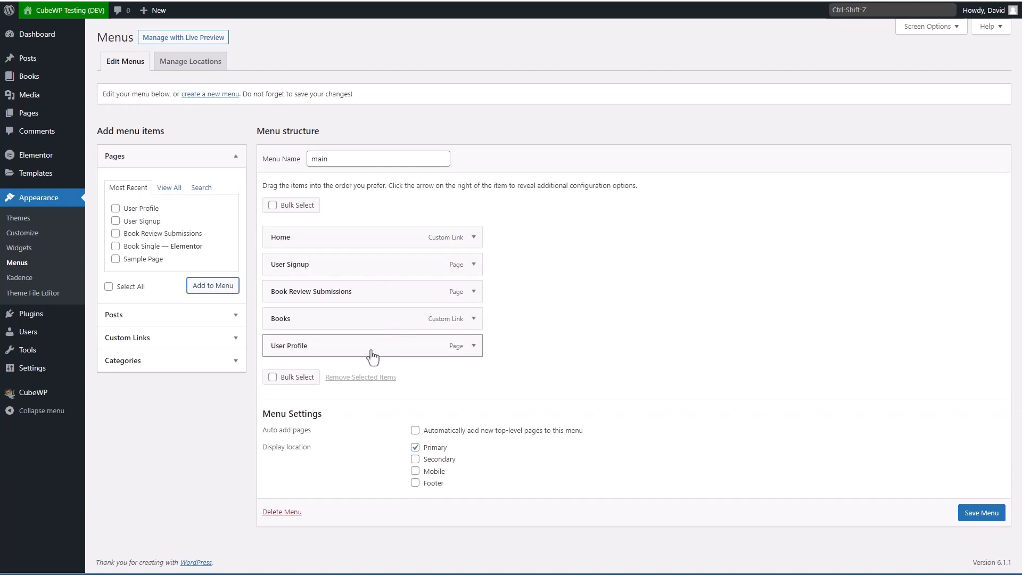
pyautogui.moveTo(358, 351); pyautogui.dragTo(339, 296)
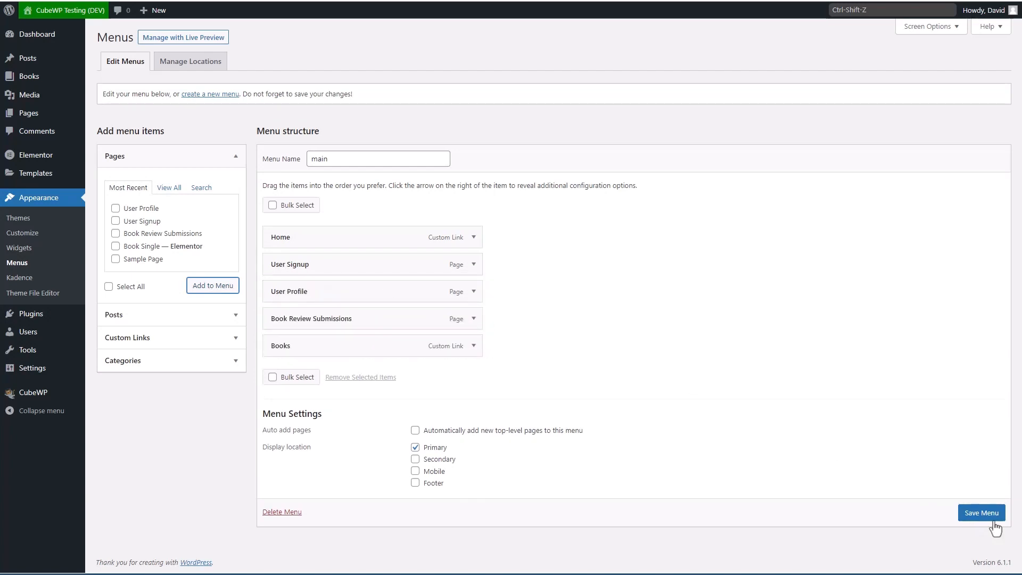
pyautogui.click(982, 514)
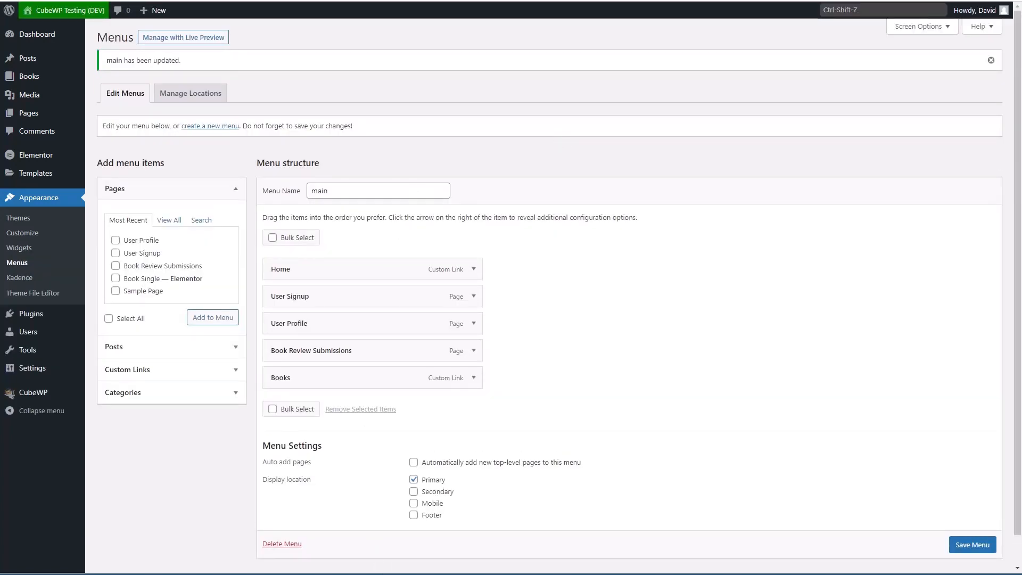
pyautogui.moveTo(404, 574)
pyautogui.click(488, 564)
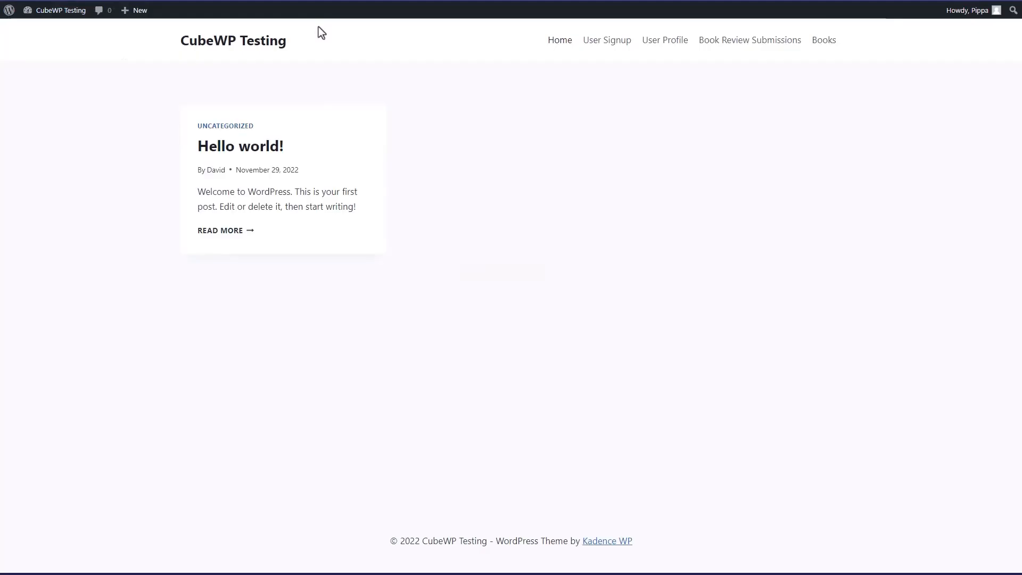
pyautogui.click(659, 49)
pyautogui.scroll(-2, 193, 82)
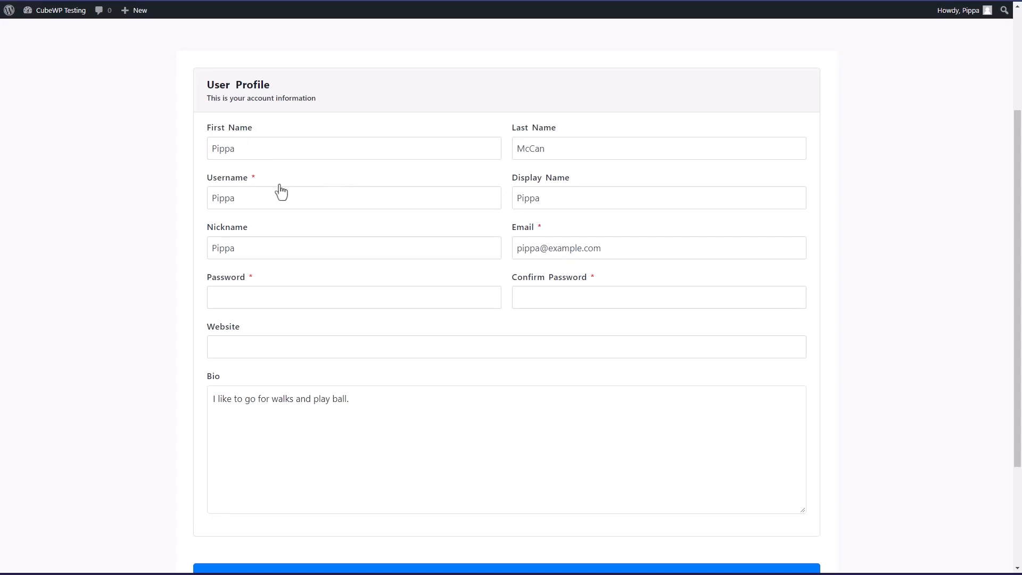
pyautogui.click(249, 198)
pyautogui.press('BackSpace')
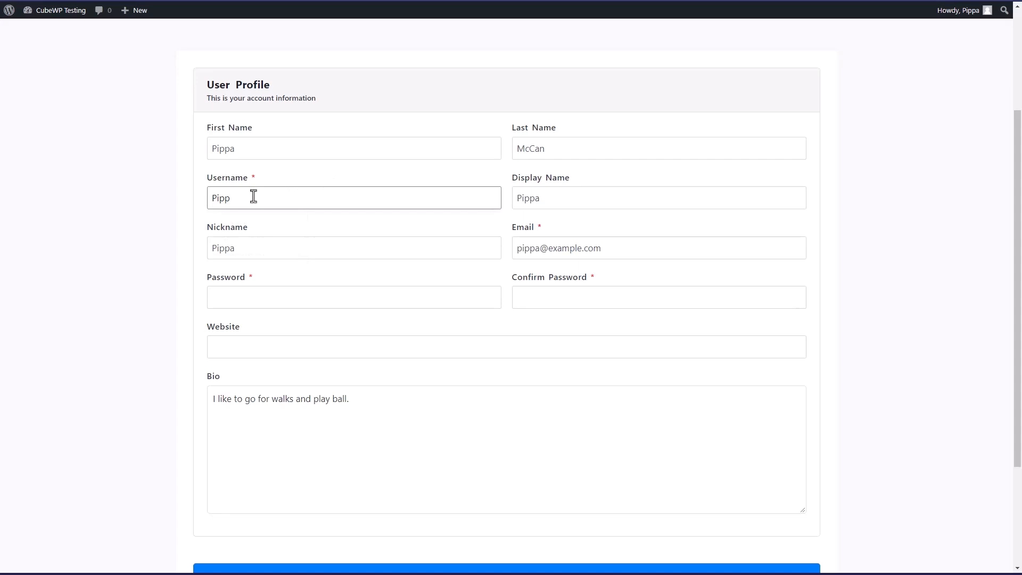
pyautogui.write('a Fir')
pyautogui.hotkey('ctrl', 'a')
pyautogui.click(247, 353)
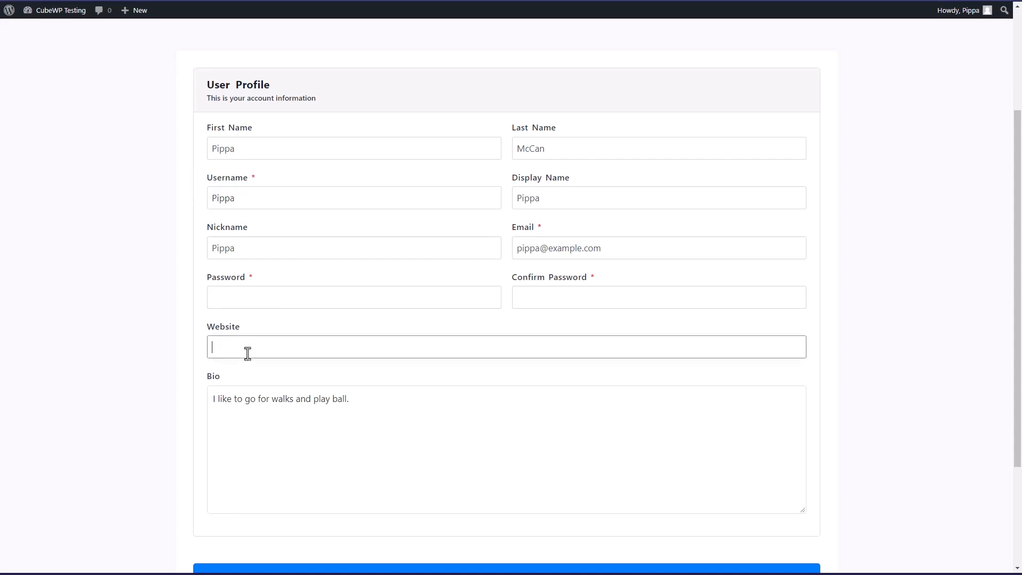
pyautogui.hotkey('ctrl', 'v')
pyautogui.scroll(-3, 245, 351)
pyautogui.click(493, 429)
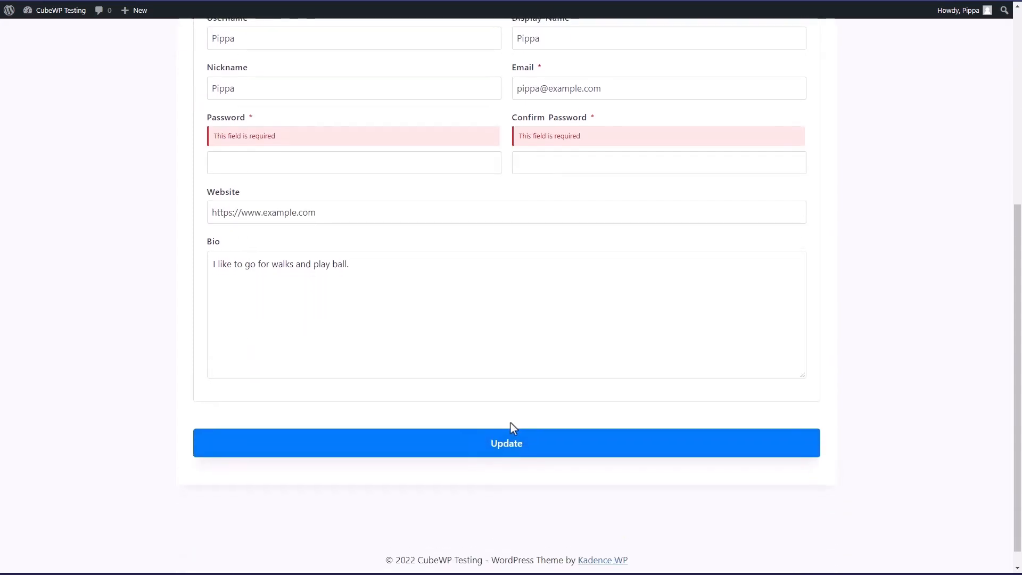
# Step: Enter and confirm a new password, then resubmit the profile
pyautogui.scroll(3, 213, 367)
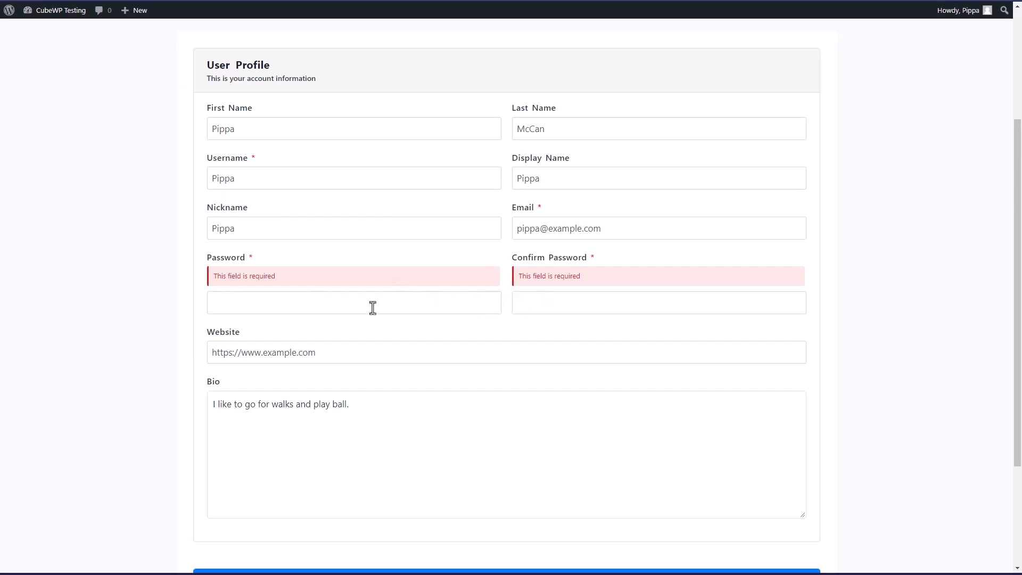
pyautogui.click(314, 304)
pyautogui.write('123456')
pyautogui.press('Tab')
pyautogui.write('123')
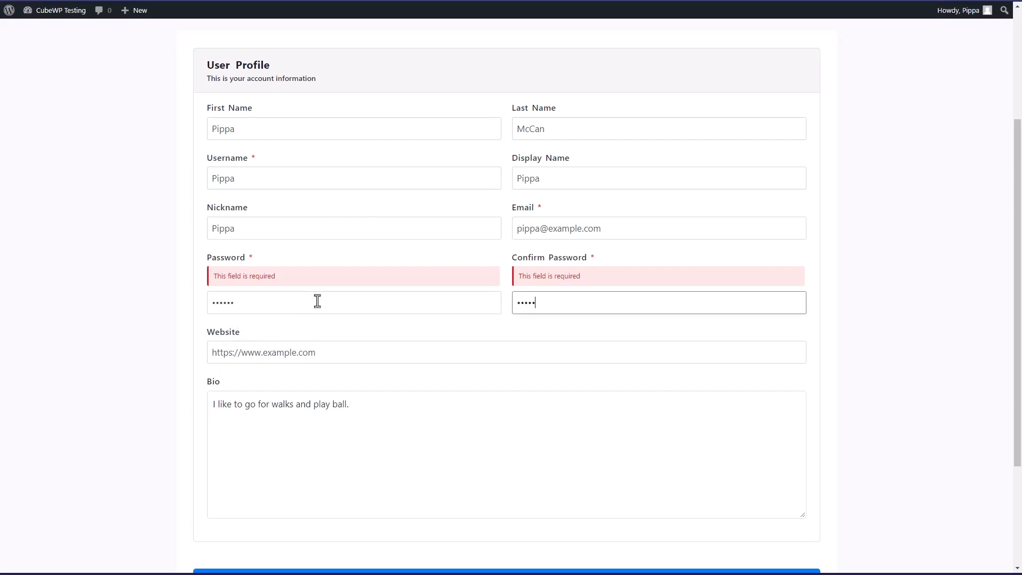
pyautogui.scroll(-3, 317, 301)
pyautogui.click(505, 432)
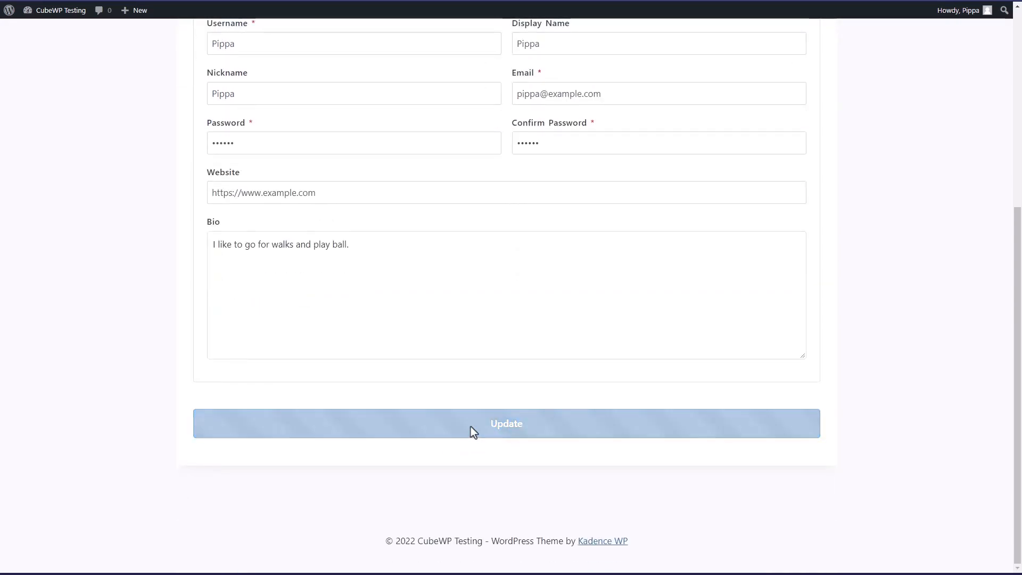
pyautogui.scroll(4, 125, 296)
pyautogui.scroll(2, 123, 296)
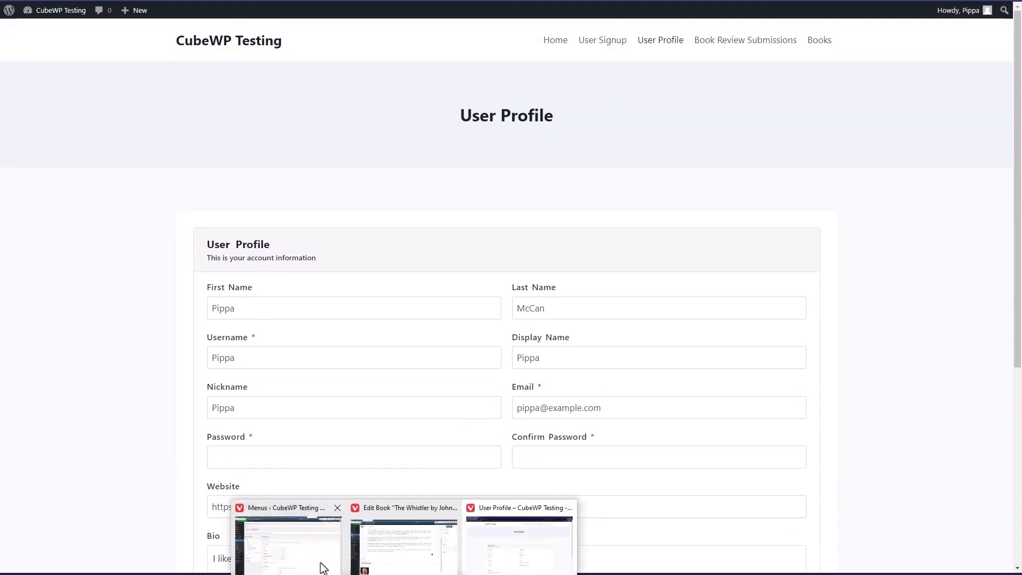
# Step: Add a 'User Profile' dashboard tab with the users icon for Subscribers, showing the User Profile page
pyautogui.click(308, 549)
pyautogui.moveTo(43, 396)
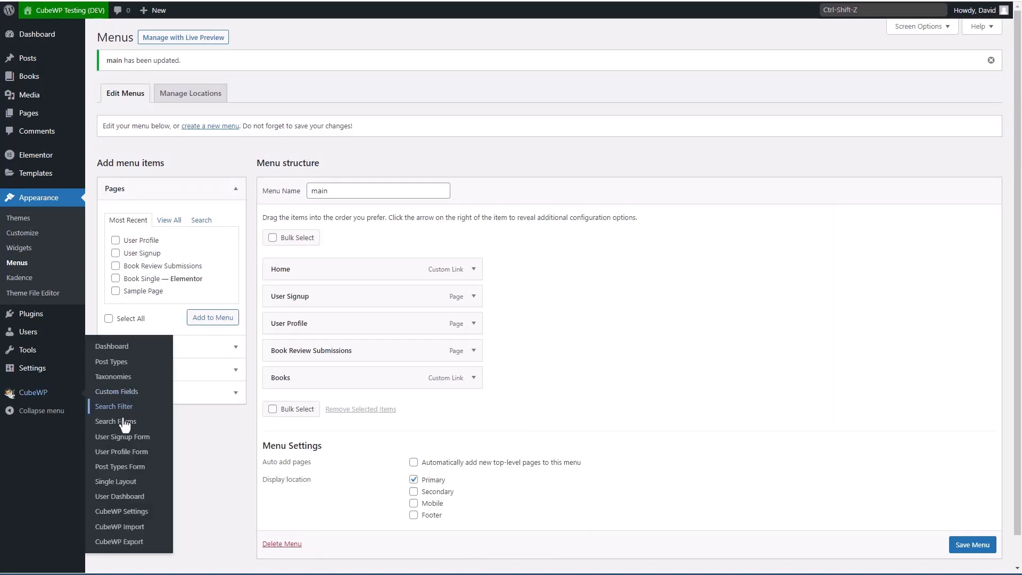
pyautogui.click(113, 500)
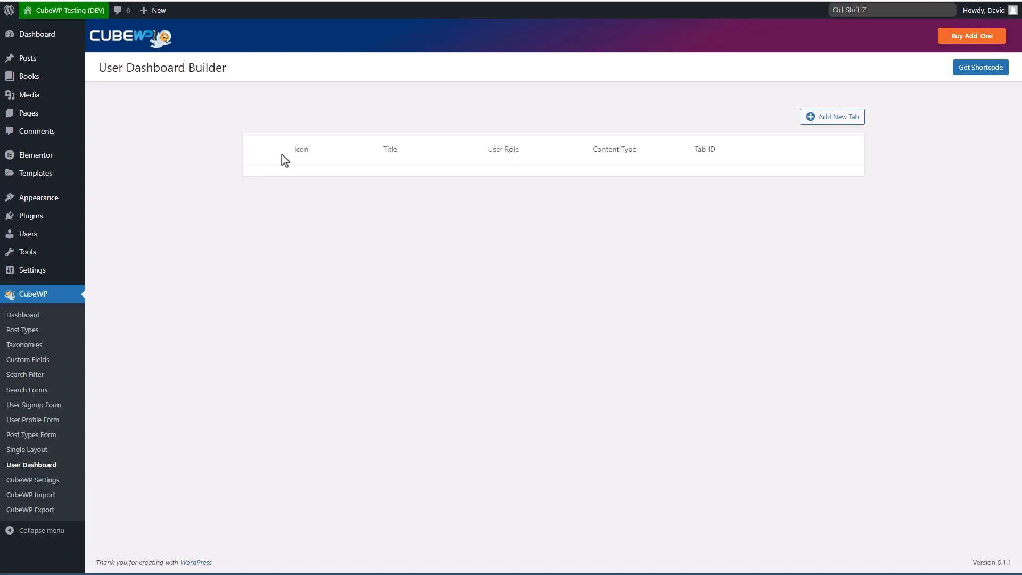
pyautogui.click(820, 124)
pyautogui.click(511, 234)
pyautogui.write('User Profile')
pyautogui.click(472, 287)
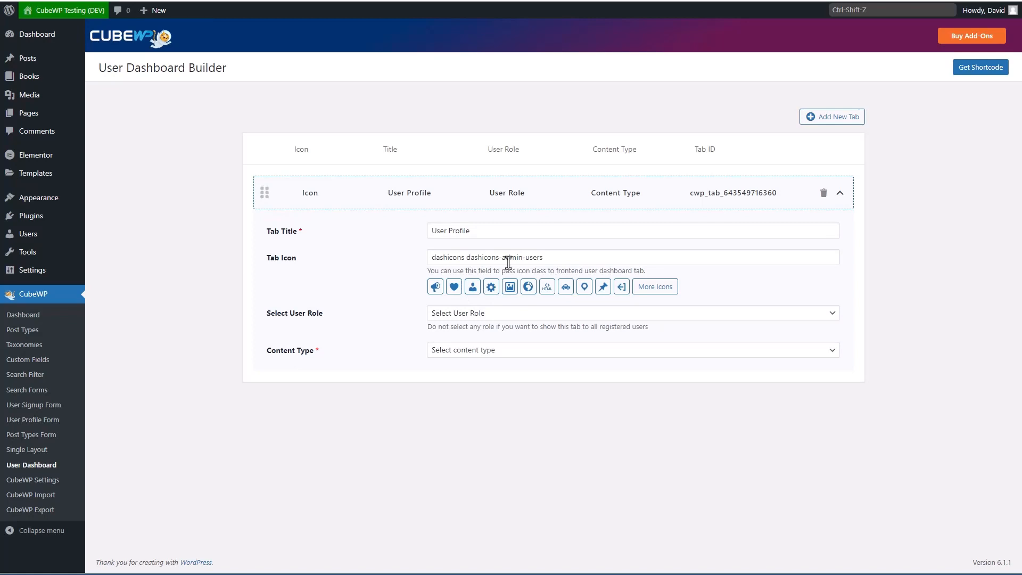
pyautogui.click(503, 315)
pyautogui.click(468, 380)
pyautogui.click(519, 351)
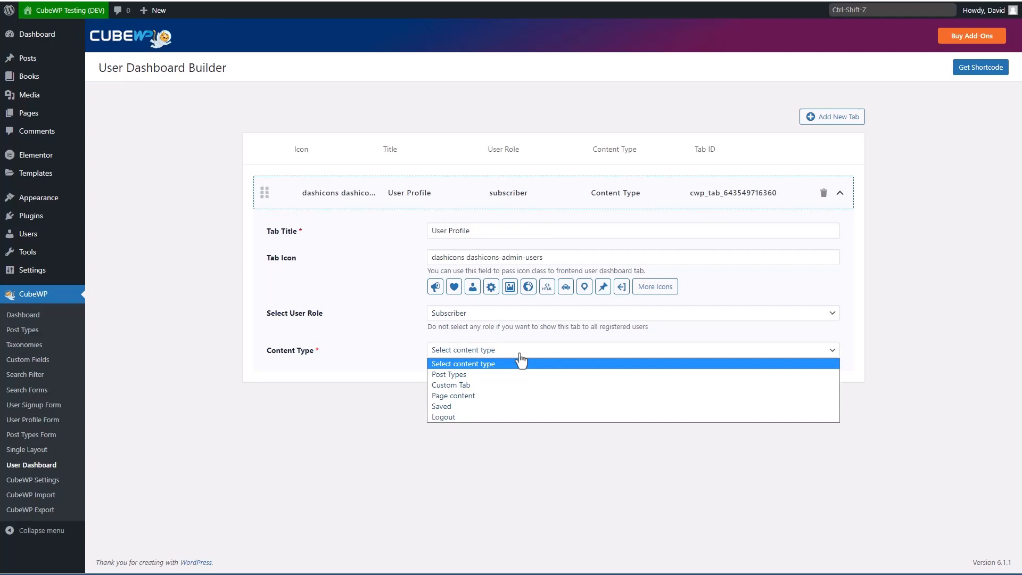
pyautogui.click(477, 395)
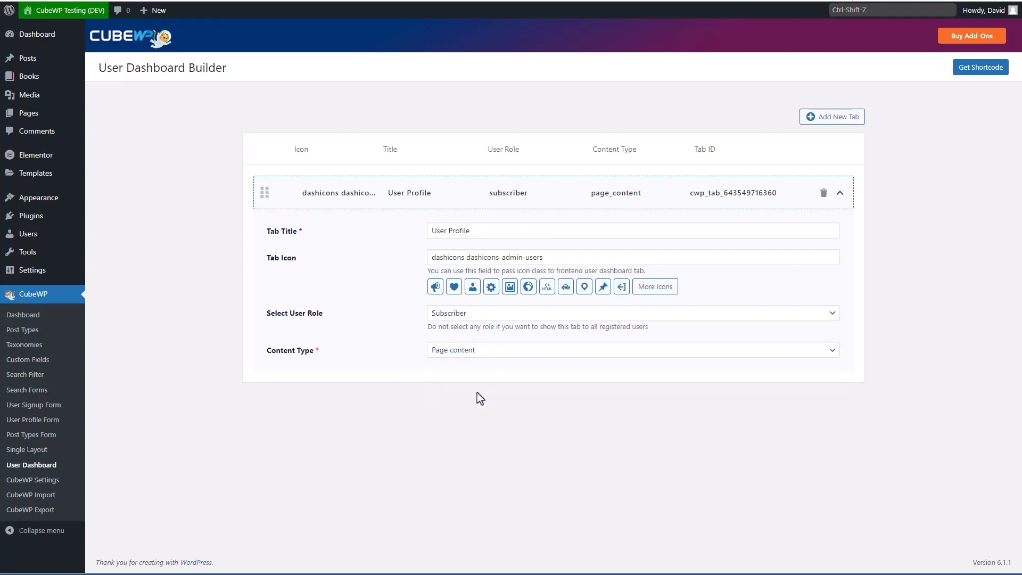
pyautogui.click(487, 379)
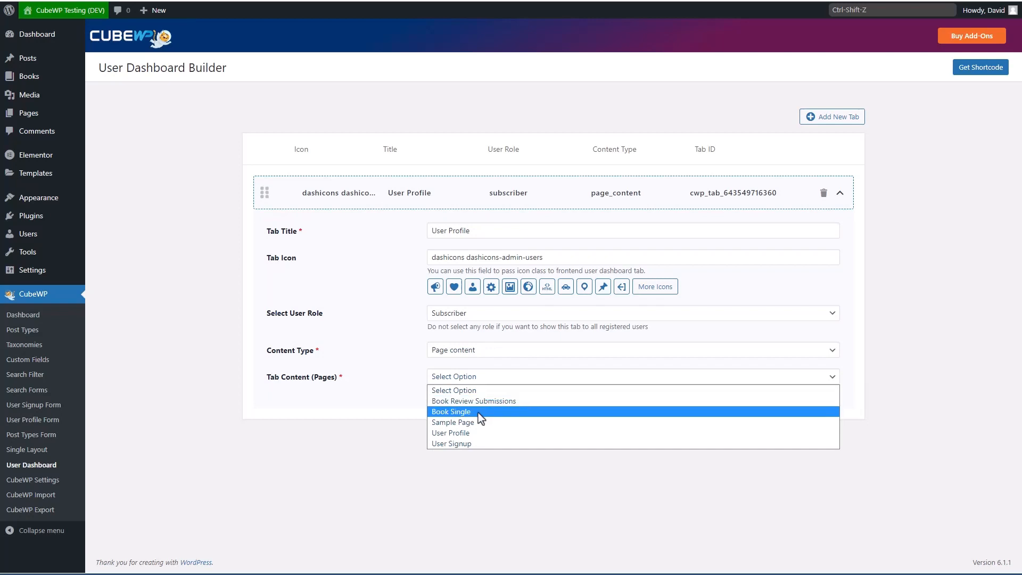
pyautogui.click(468, 434)
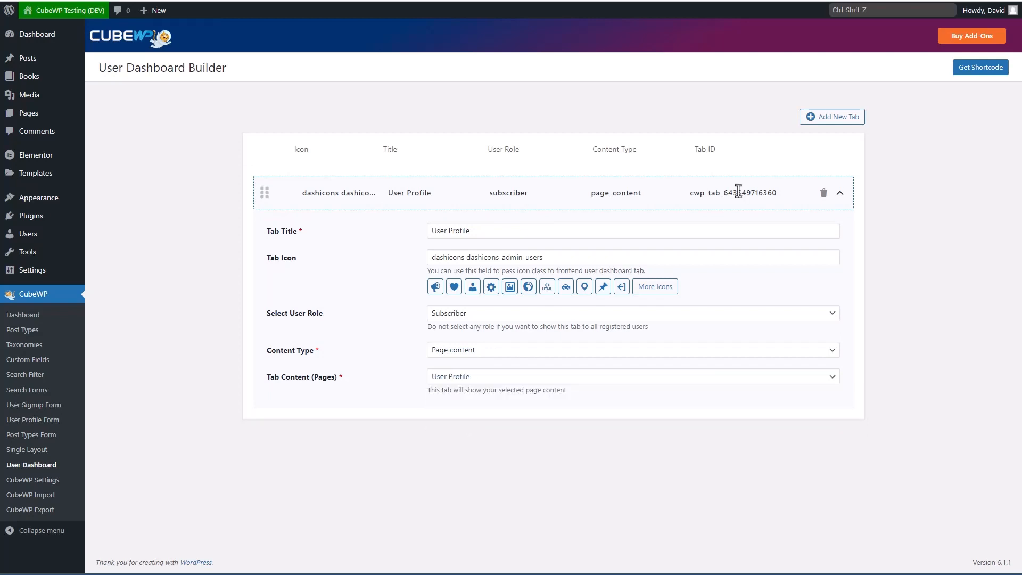
# Step: Add a second tab titled 'Submit a Book Review' with the dashicons-book icon
pyautogui.click(836, 122)
pyautogui.scroll(-2, 638, 158)
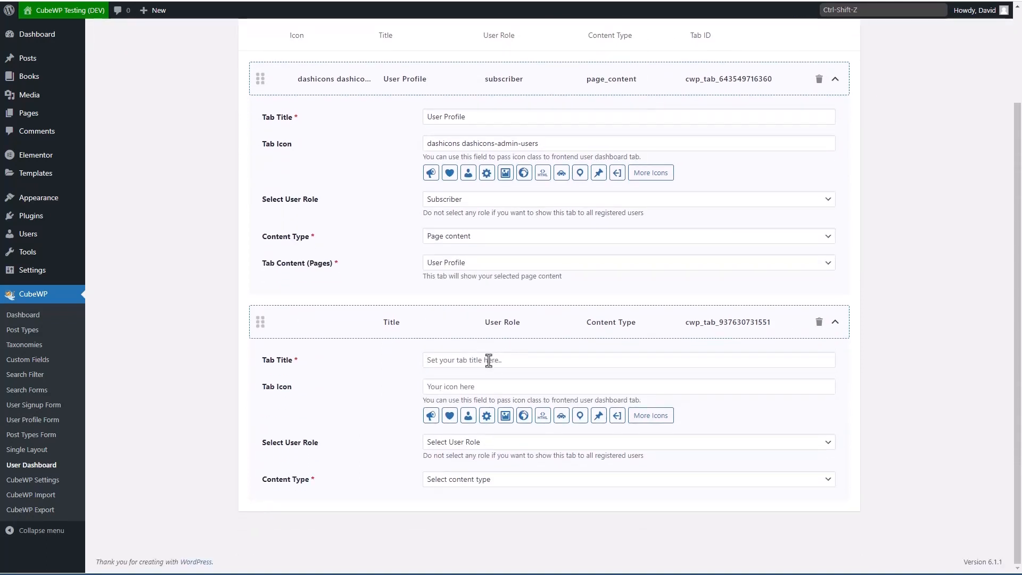
pyautogui.write('Submit a Book Review')
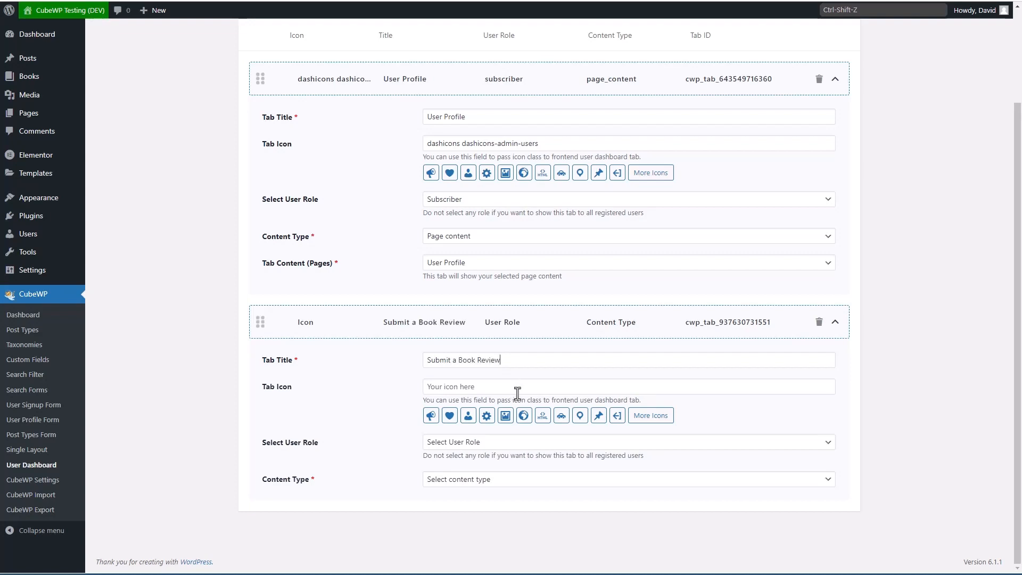
pyautogui.click(656, 420)
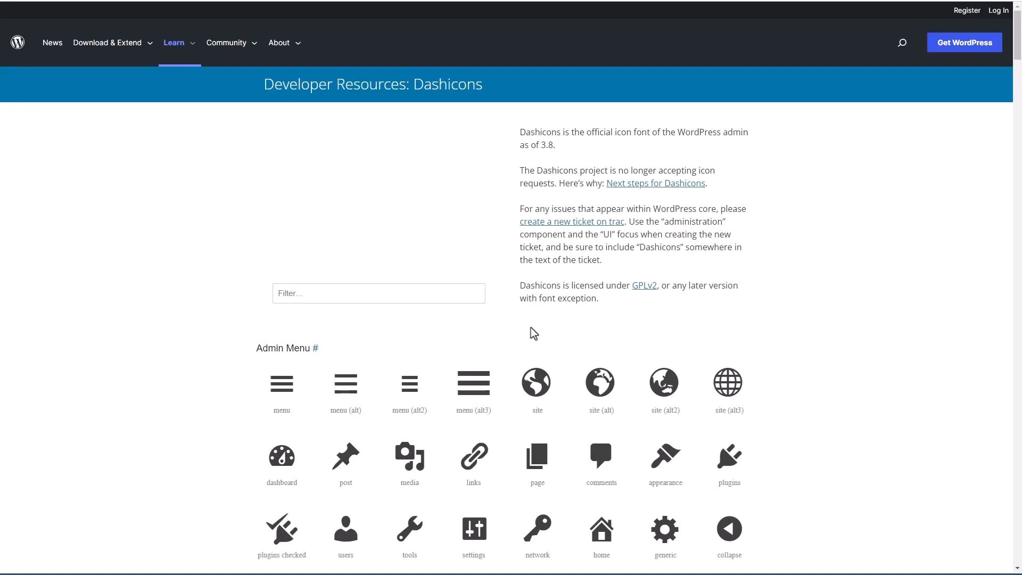
pyautogui.click(438, 294)
pyautogui.write('book')
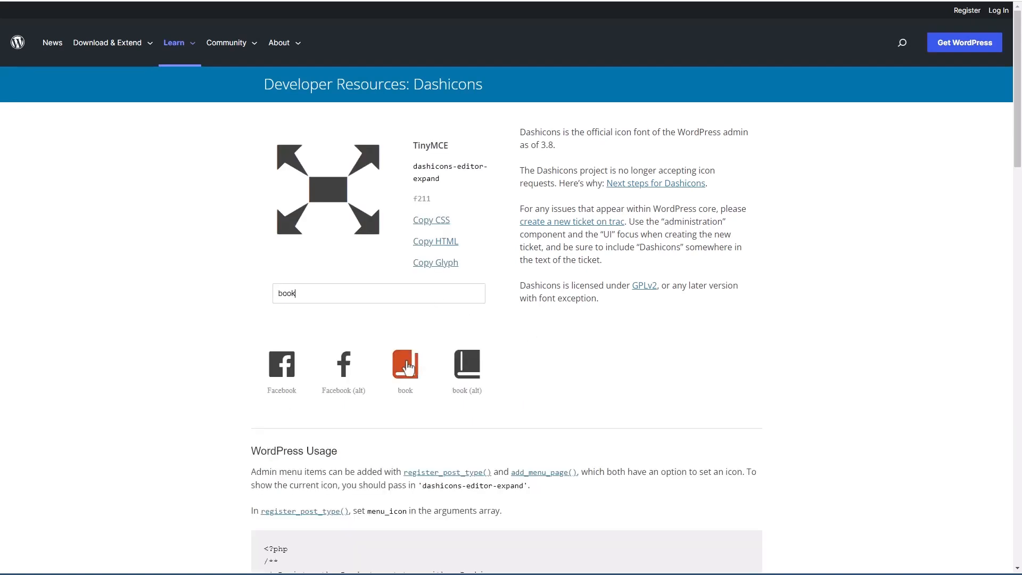
pyautogui.click(405, 365)
pyautogui.moveTo(475, 166); pyautogui.dragTo(415, 169)
pyautogui.hotkey('ctrl', 'c')
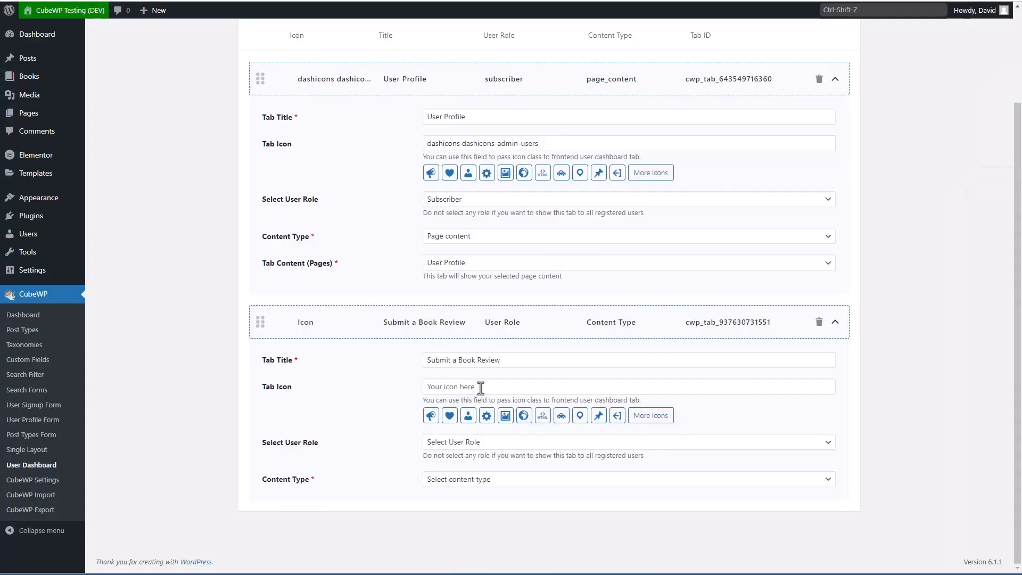
pyautogui.click(481, 387)
pyautogui.hotkey('ctrl', 'v')
# Step: Limit it to Subscribers showing the Book Review Submissions page, and get the dashboard shortcode
pyautogui.click(487, 442)
pyautogui.click(459, 508)
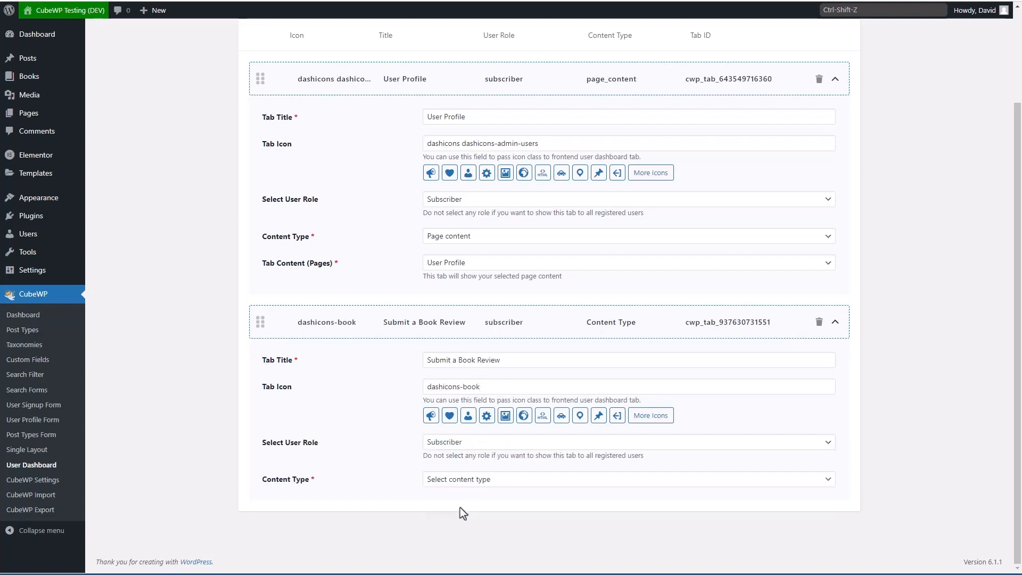
pyautogui.click(501, 480)
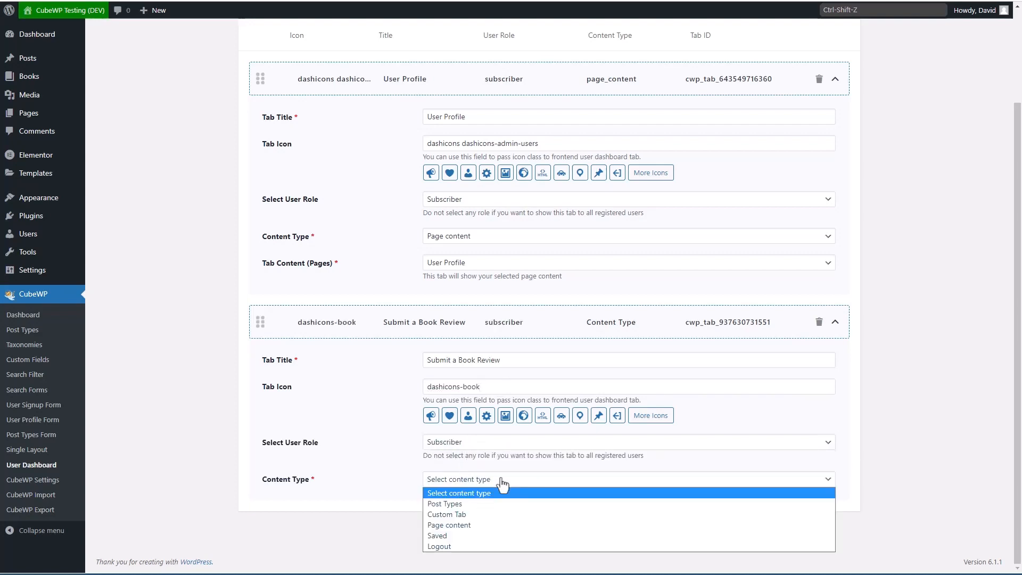
pyautogui.click(479, 522)
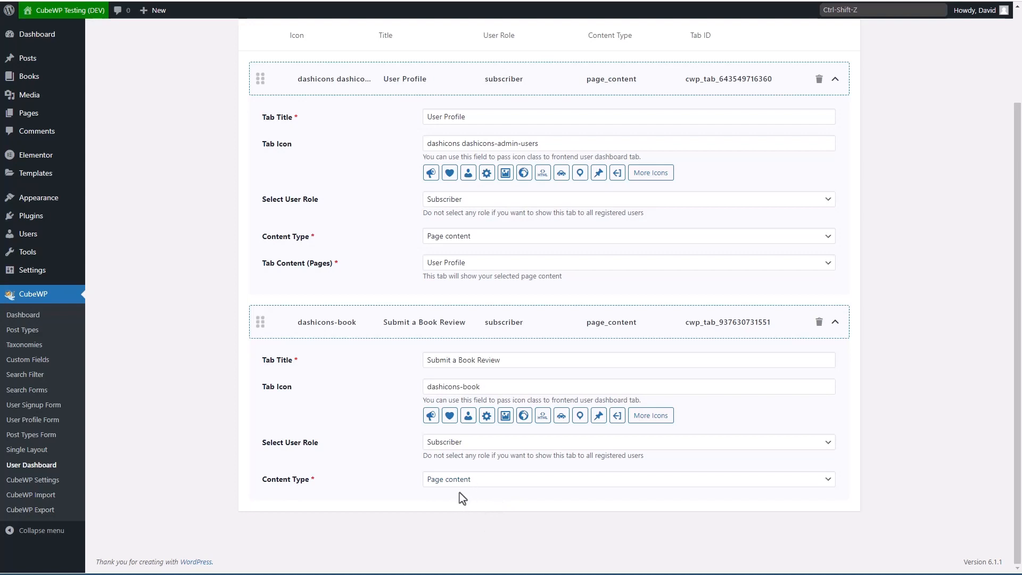
pyautogui.click(475, 509)
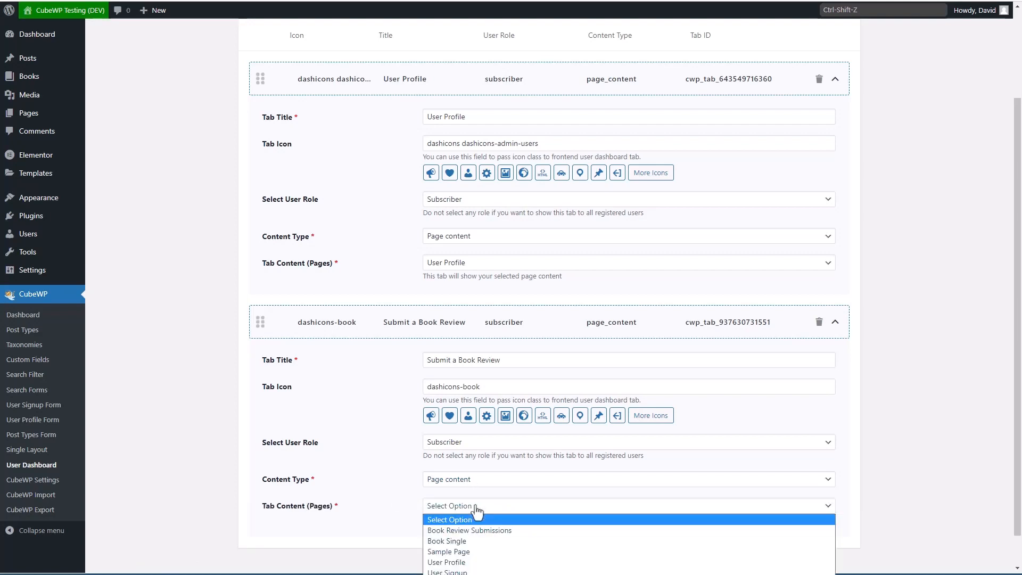
pyautogui.click(482, 530)
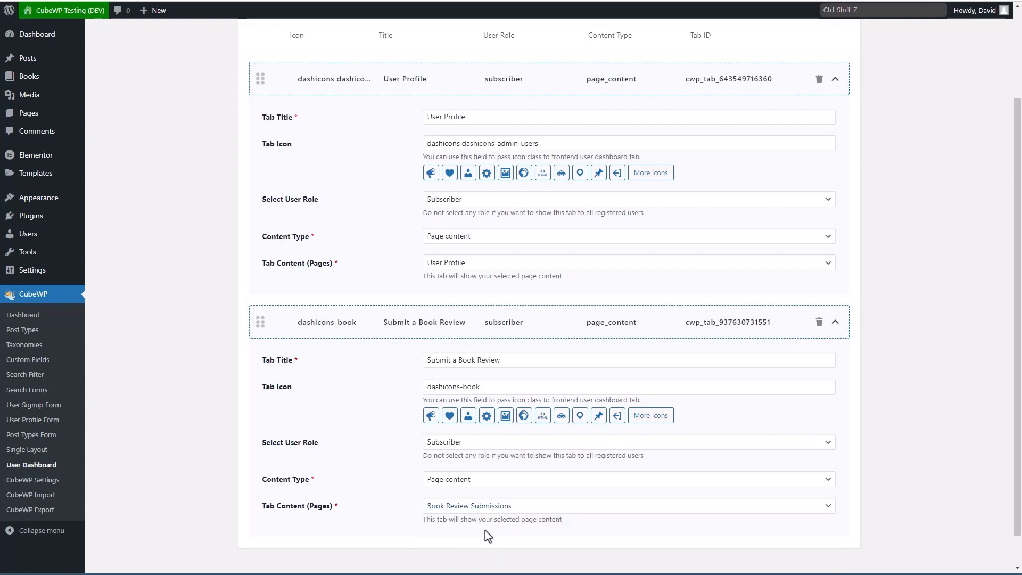
pyautogui.scroll(2, 529, 516)
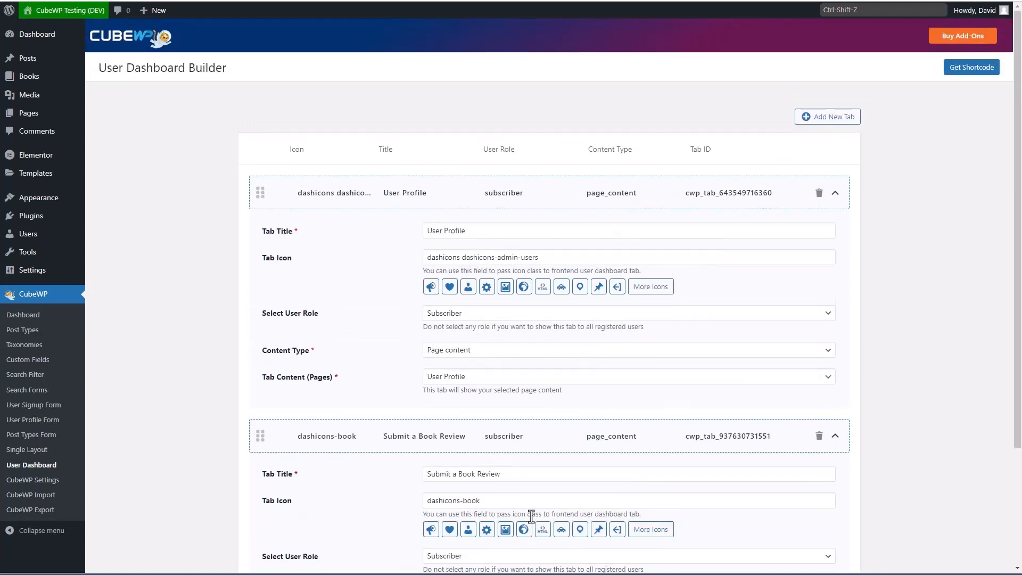
pyautogui.click(964, 74)
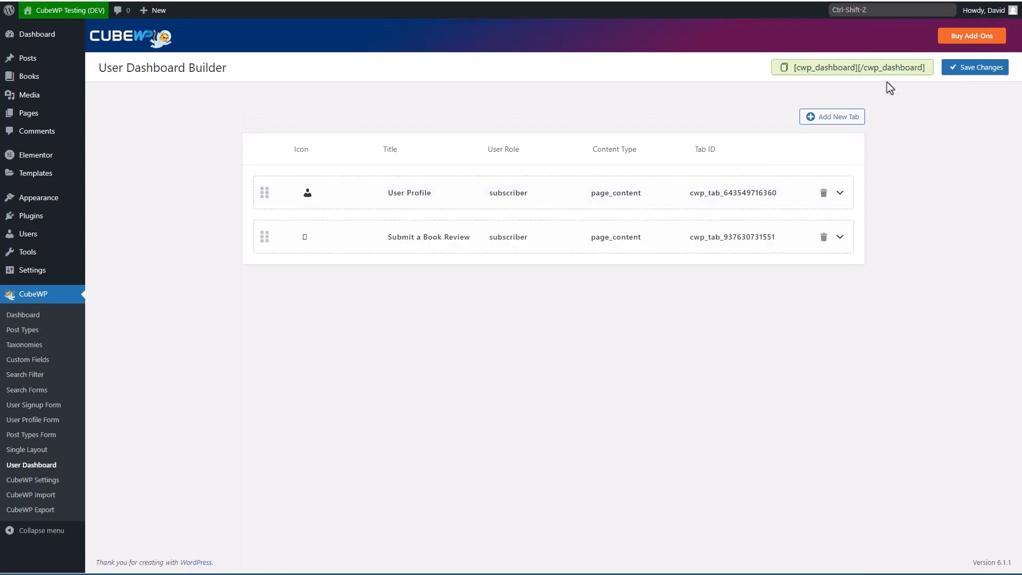
# Step: Publish a new 'User Dashboard' page with a Shortcode block holding [cwp_dashboard][/cwp_dashboard]
pyautogui.click(845, 69)
pyautogui.click(806, 66)
pyautogui.hotkey('ctrl', 'c')
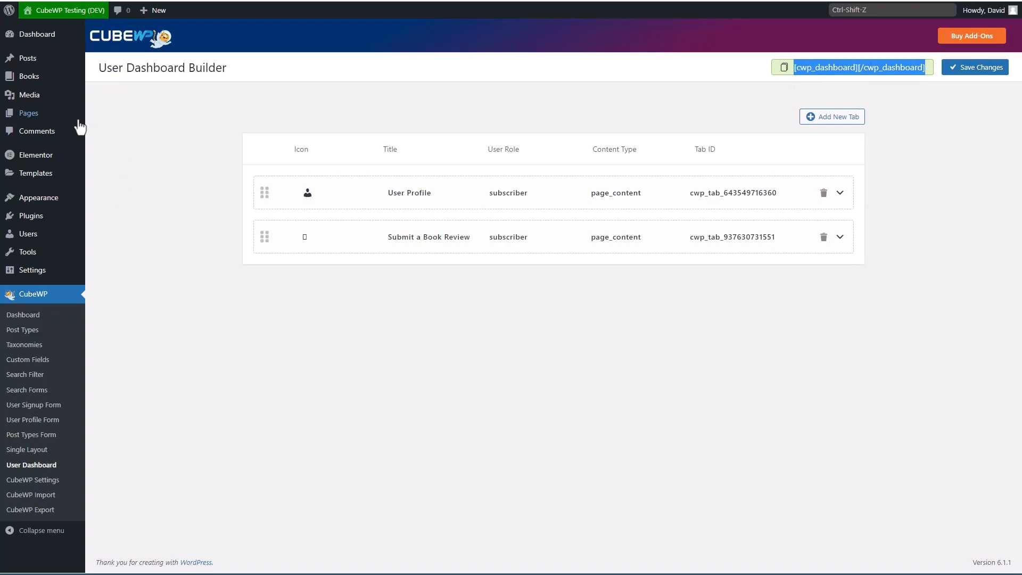
pyautogui.moveTo(34, 111)
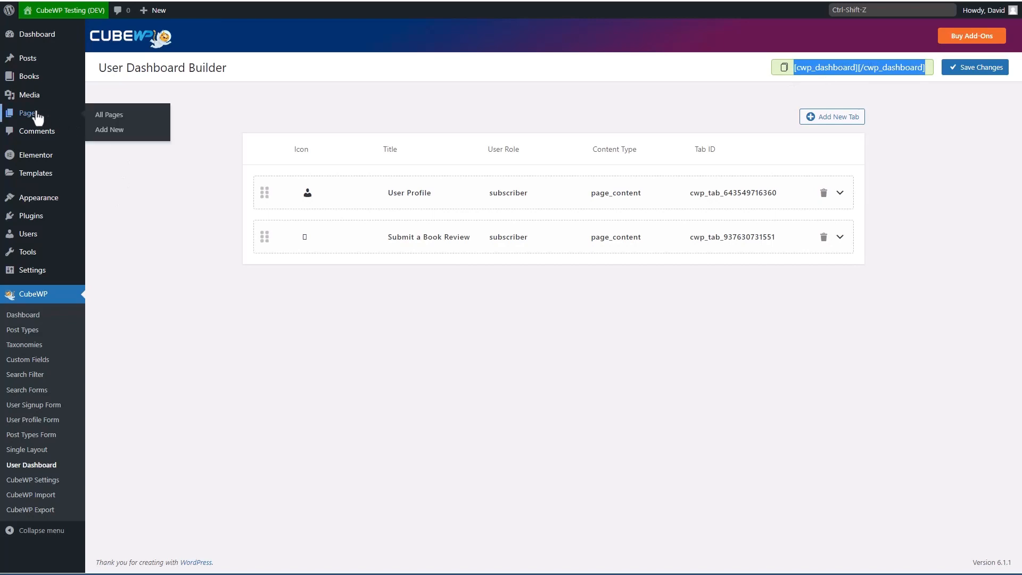
pyautogui.click(106, 133)
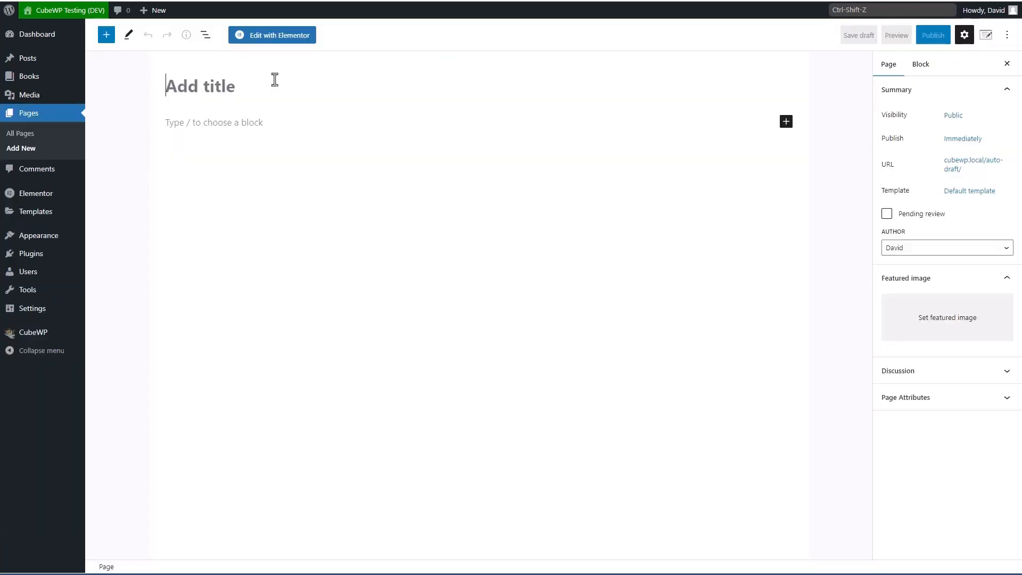
pyautogui.write('User Dashb')
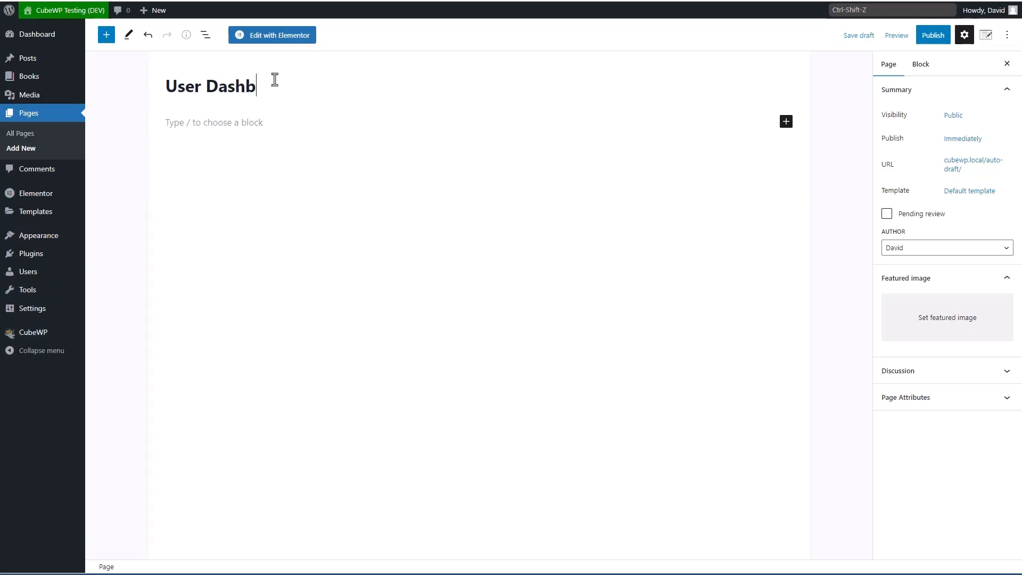
pyautogui.write('oard')
pyautogui.click(242, 121)
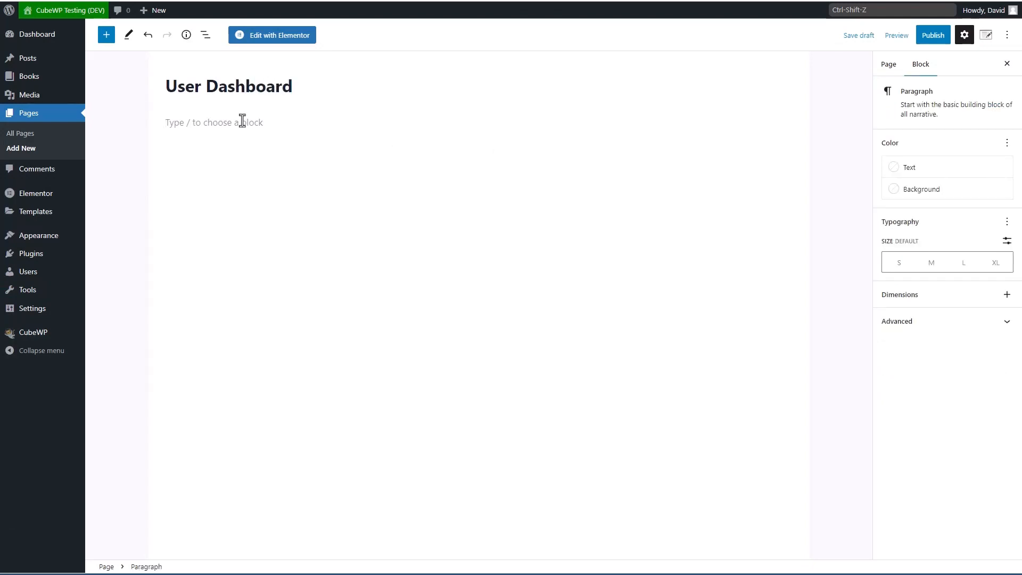
pyautogui.write('/sh')
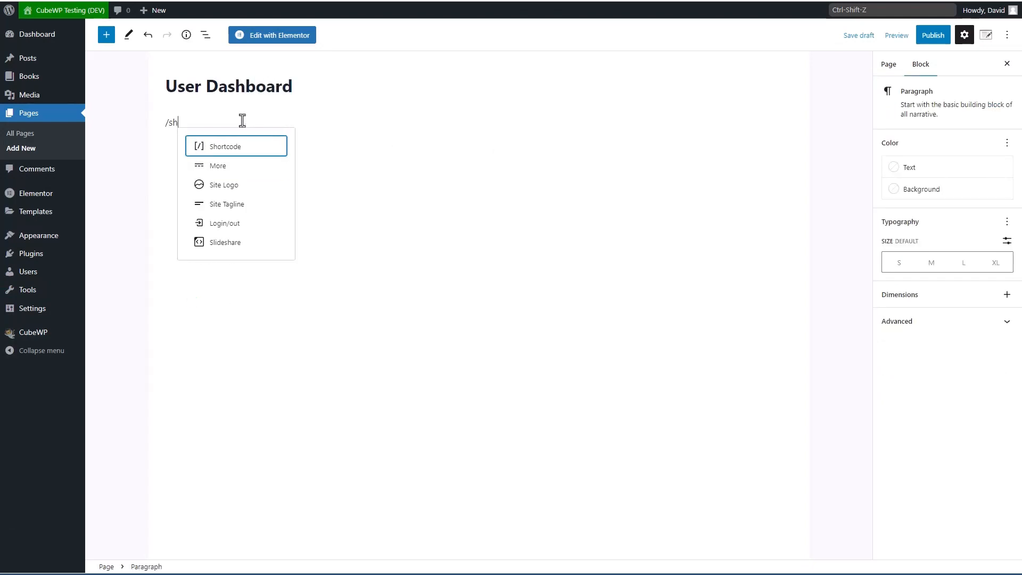
pyautogui.press('Return')
pyautogui.hotkey('ctrl', 'v')
pyautogui.click(933, 35)
pyautogui.click(917, 36)
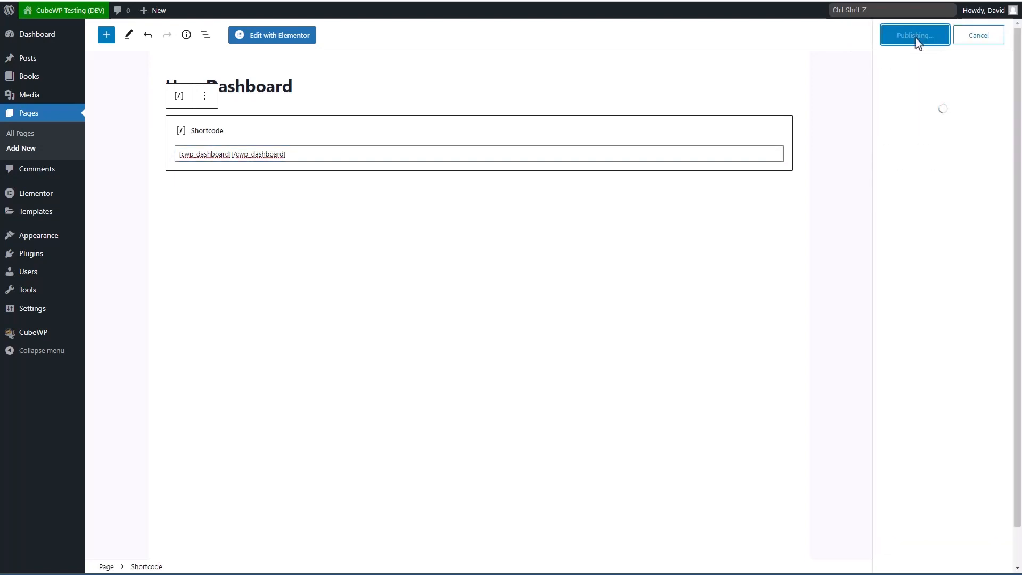
# Step: Remove User Profile and Book Review Submissions from the main menu
pyautogui.moveTo(46, 238)
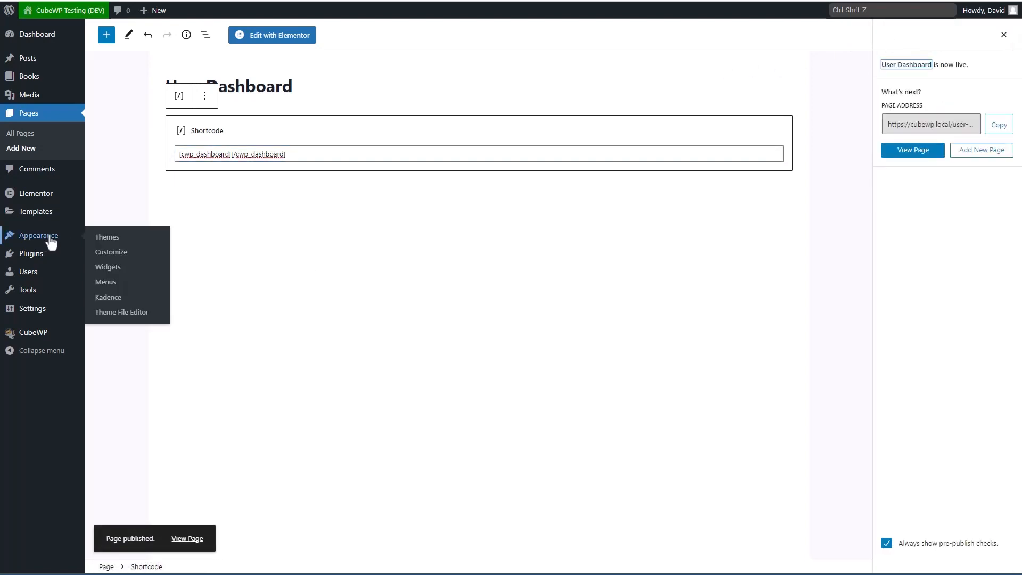
pyautogui.click(113, 287)
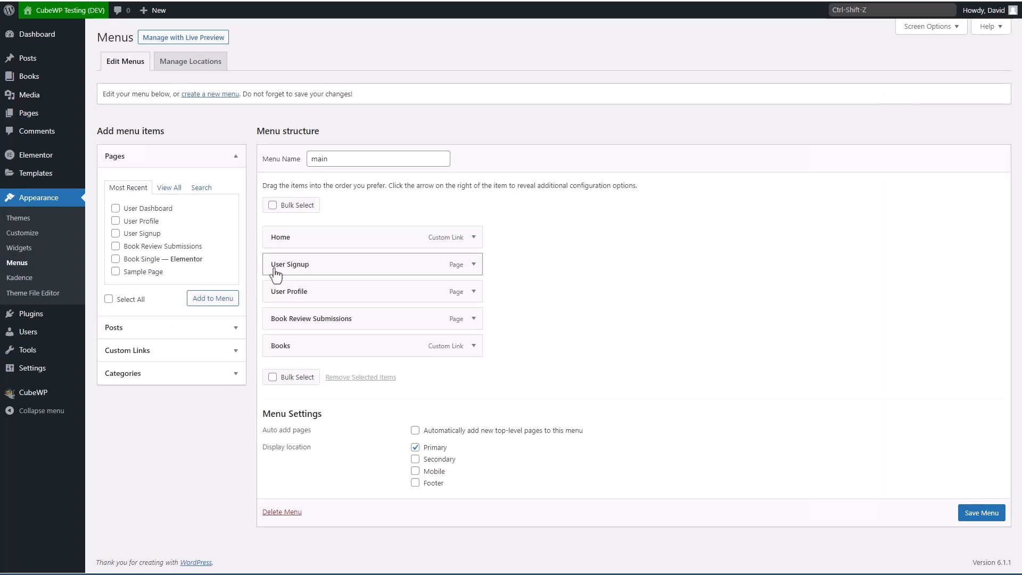
pyautogui.click(474, 292)
pyautogui.click(280, 389)
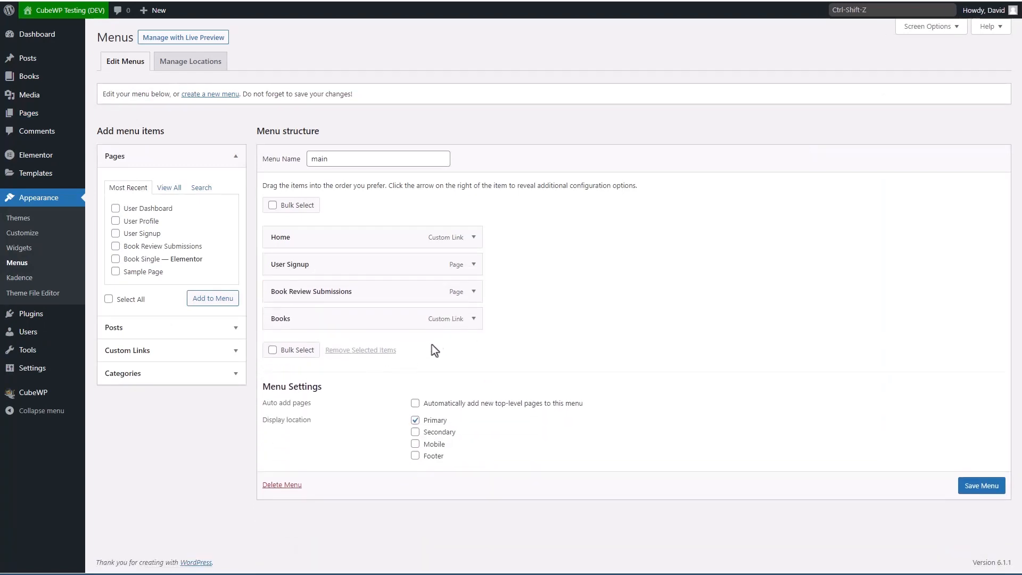
pyautogui.click(473, 292)
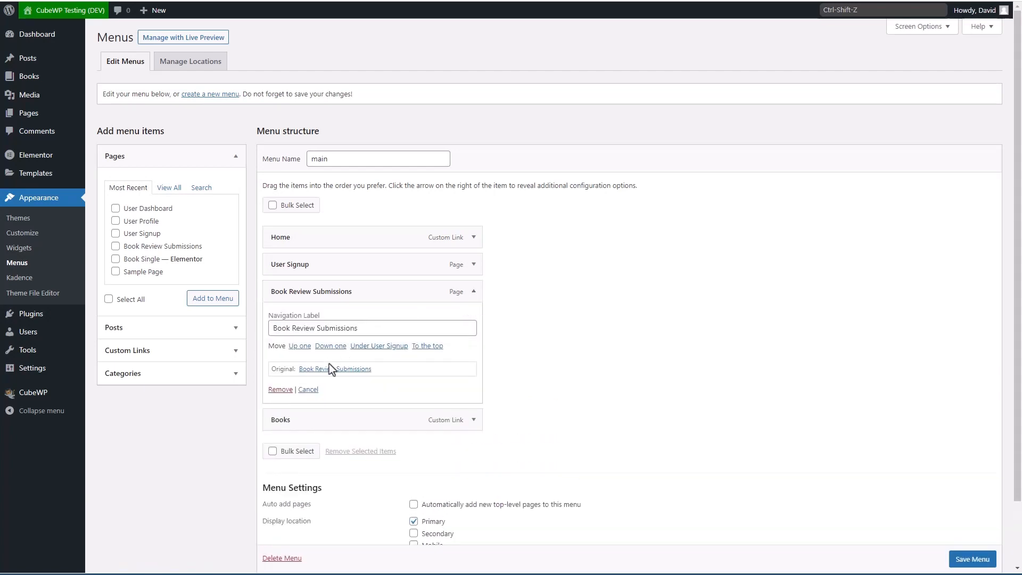
pyautogui.click(278, 390)
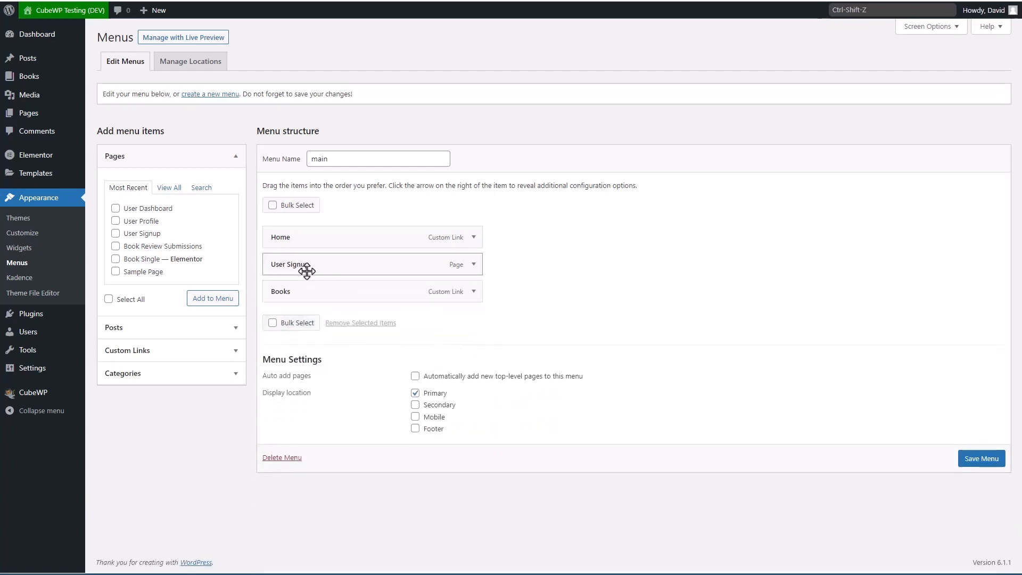
# Step: Add User Dashboard between User Signup and Books, and save the menu
pyautogui.click(115, 208)
pyautogui.click(196, 298)
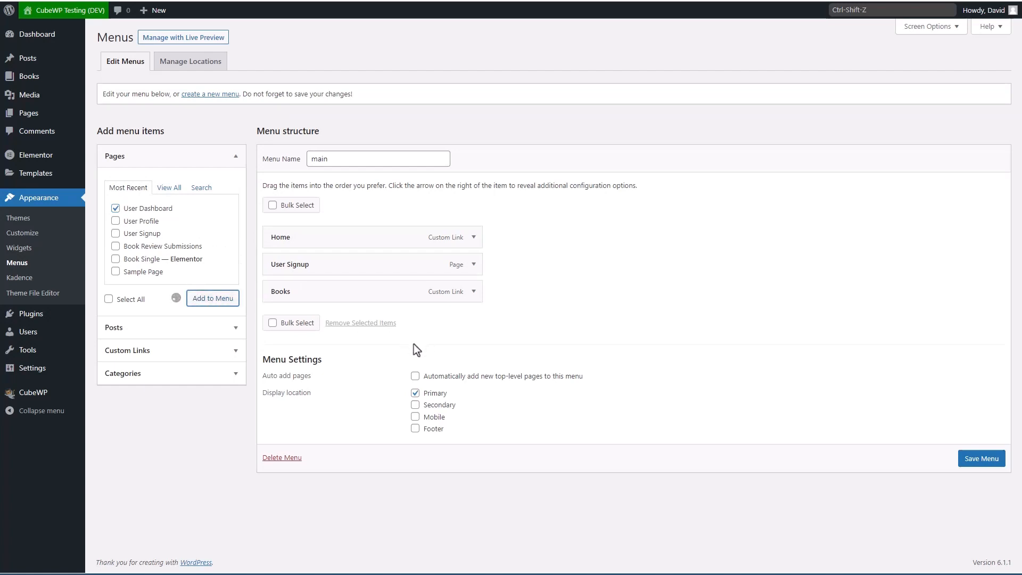
pyautogui.moveTo(362, 326); pyautogui.dragTo(367, 291)
pyautogui.click(968, 486)
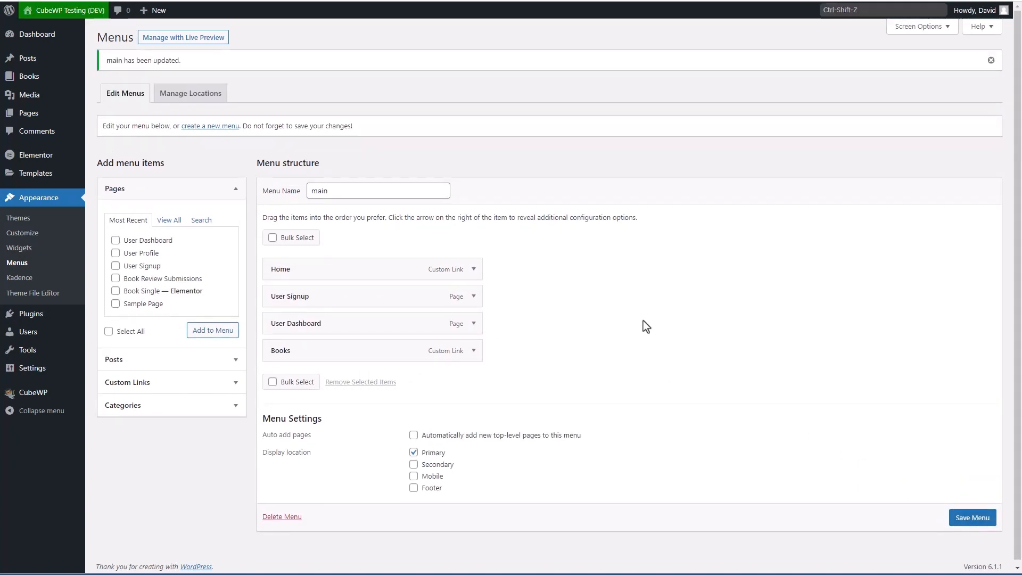
pyautogui.moveTo(65, 16)
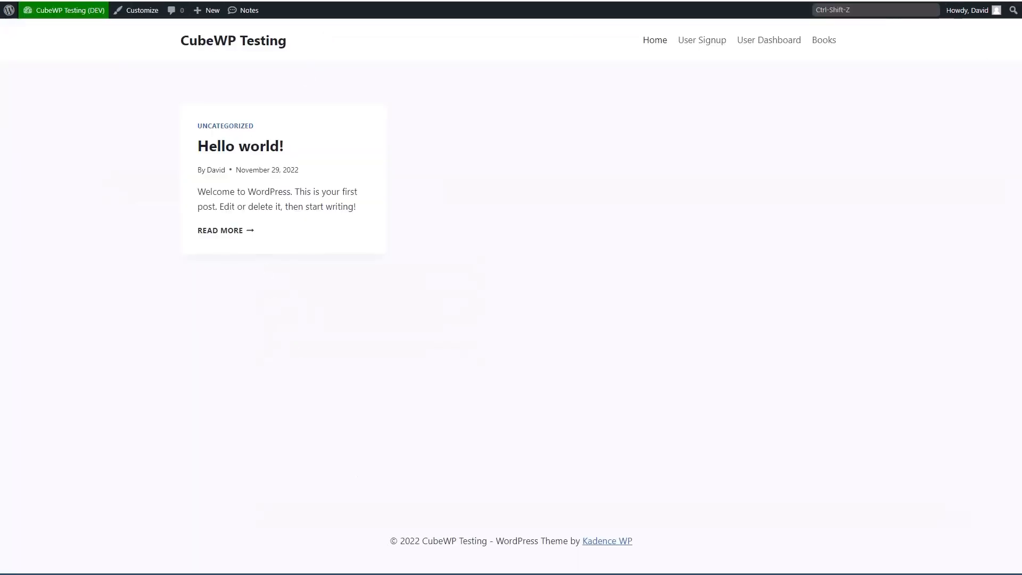
# Step: In the subscriber's browser, open User Dashboard from the home page and review the User Profile form
pyautogui.click(483, 554)
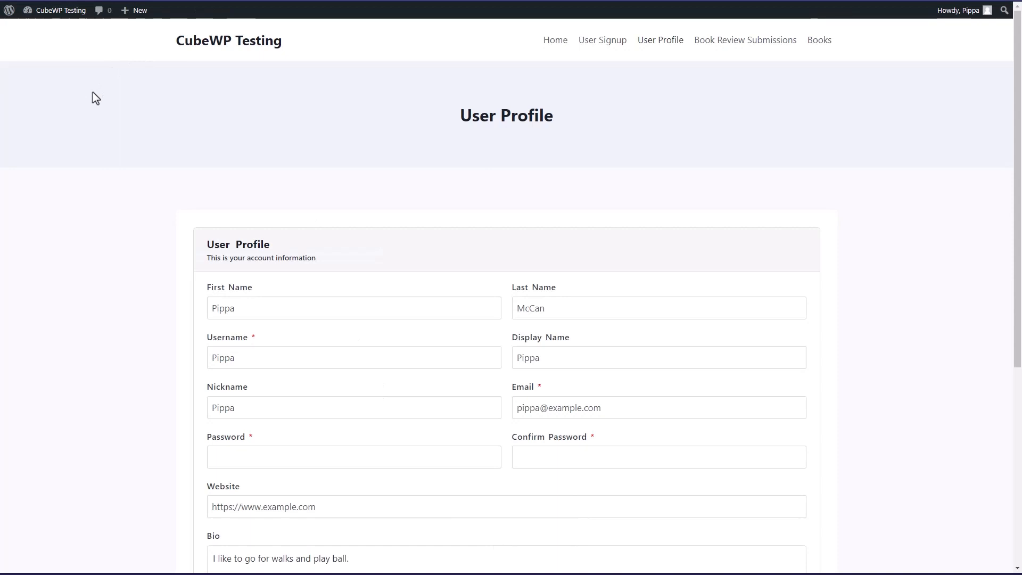
pyautogui.hotkey('alt', 'Tab')
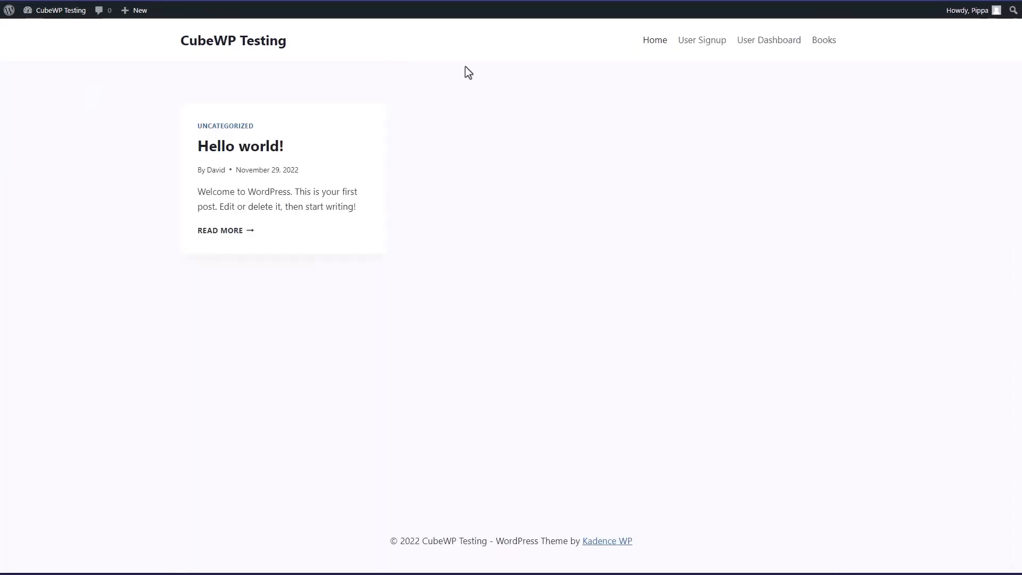
pyautogui.click(750, 43)
pyautogui.scroll(-2, 229, 106)
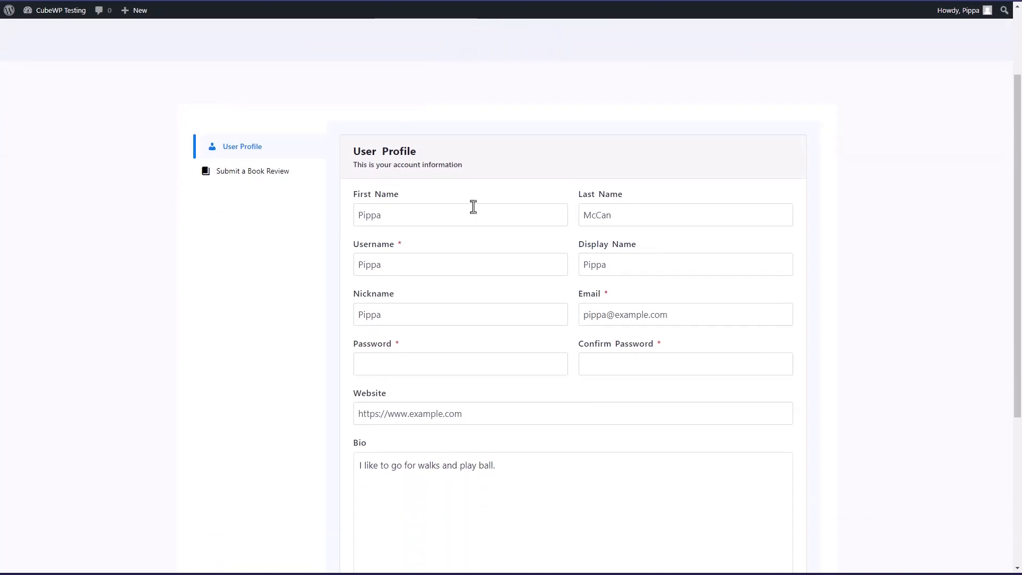
pyautogui.scroll(-2, 472, 206)
pyautogui.scroll(2, 472, 206)
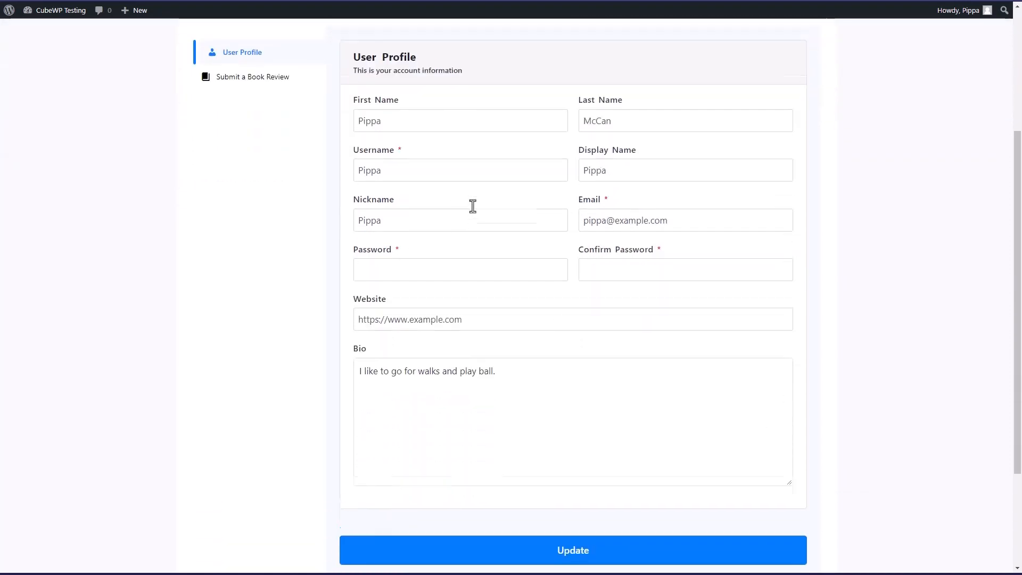
# Step: Switch to the Submit a Book Review tab and review its form
pyautogui.click(228, 175)
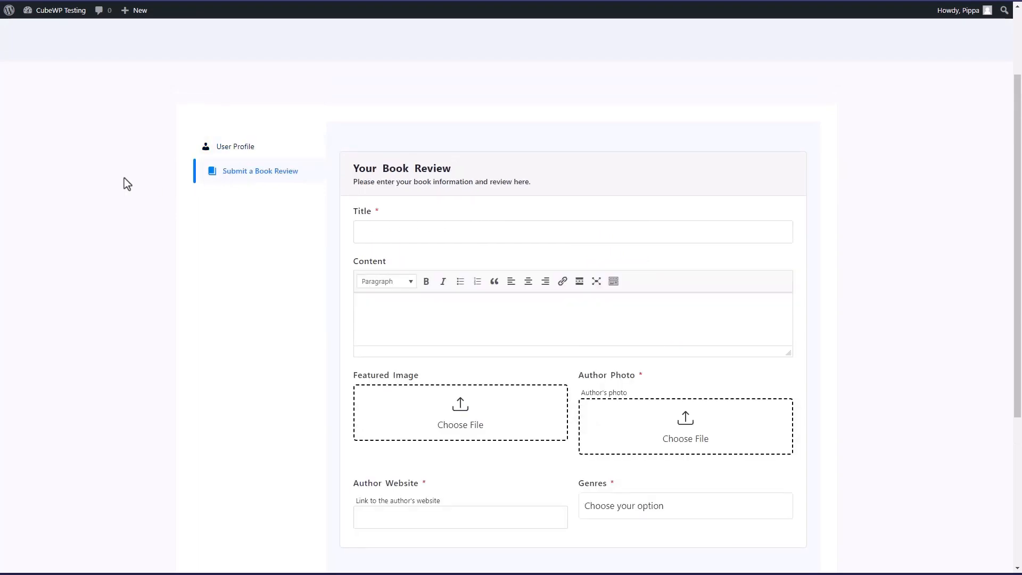
pyautogui.scroll(-3, 125, 178)
pyautogui.scroll(3, 126, 177)
pyautogui.scroll(2, 127, 178)
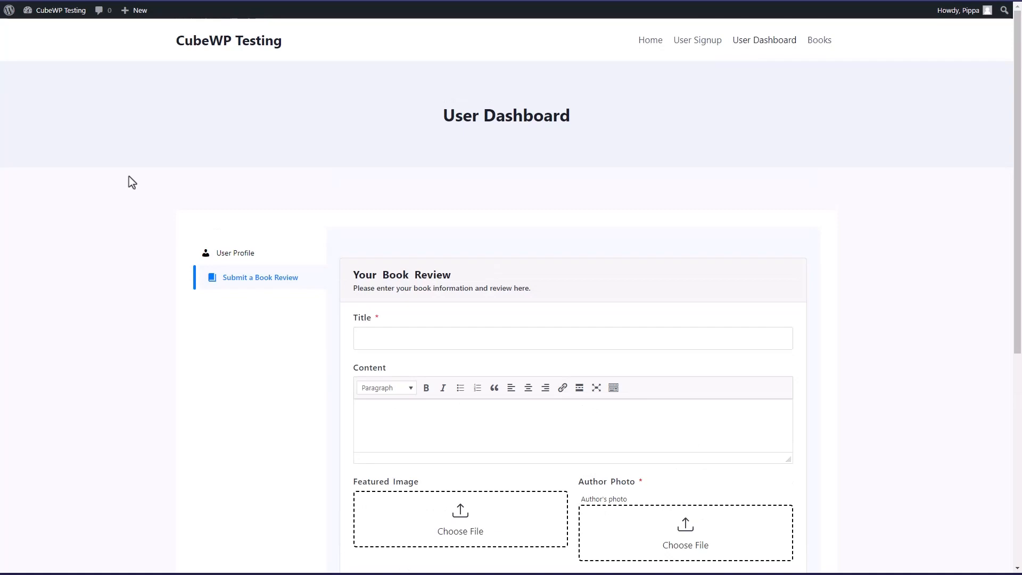
# Step: Log the subscriber out and return to the CubeWP Testing home page
pyautogui.moveTo(967, 13)
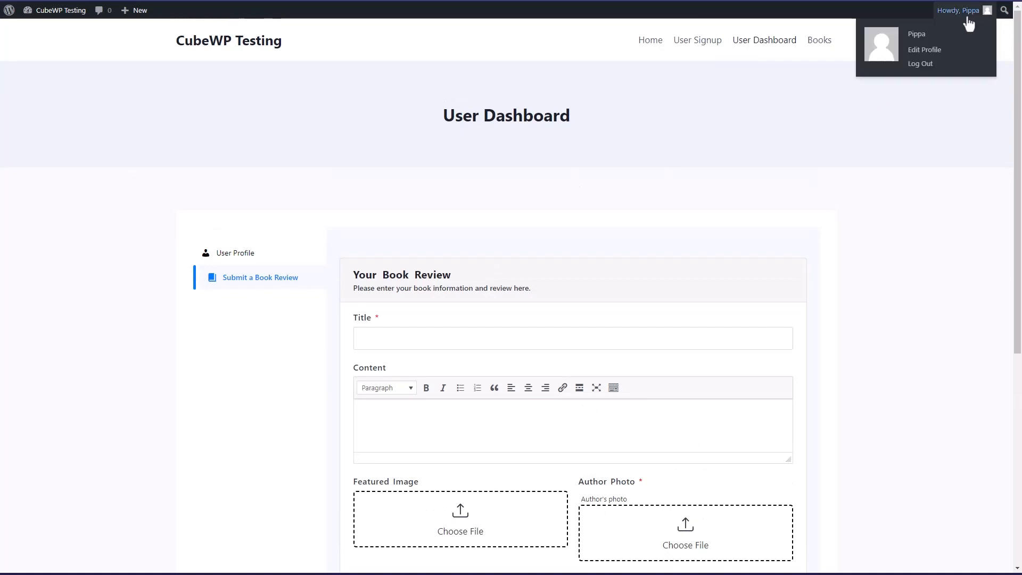
pyautogui.click(931, 63)
pyautogui.click(486, 318)
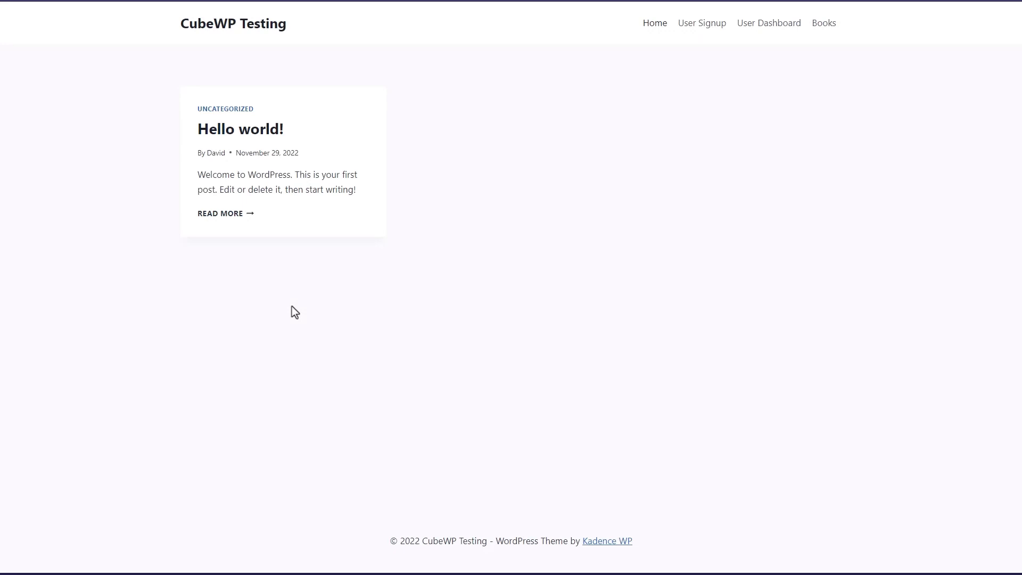
# Step: Confirm User Dashboard asks for login when logged out, then advance to the Discussion and Conclusions slide
pyautogui.click(766, 31)
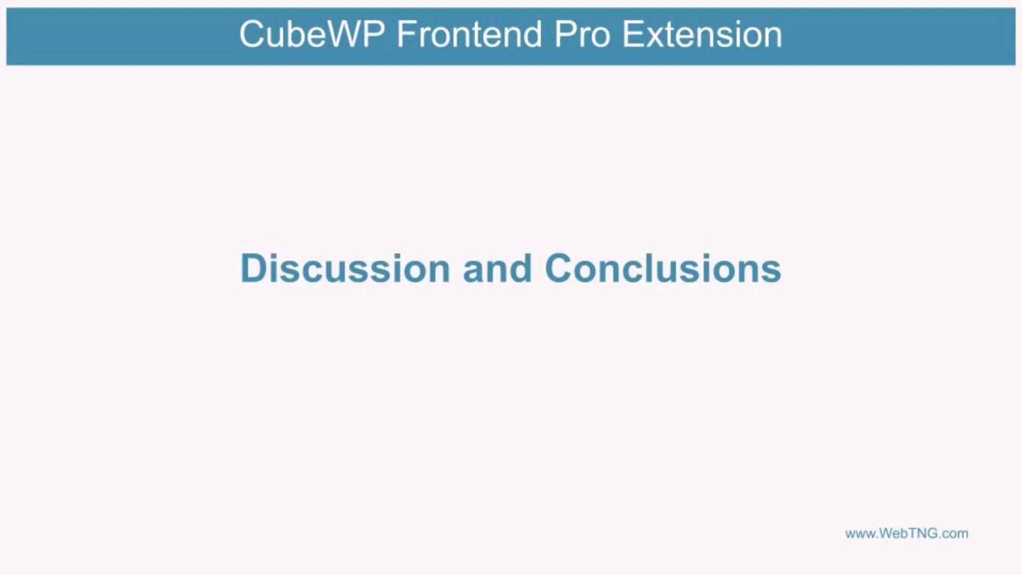
pyautogui.press('Right')
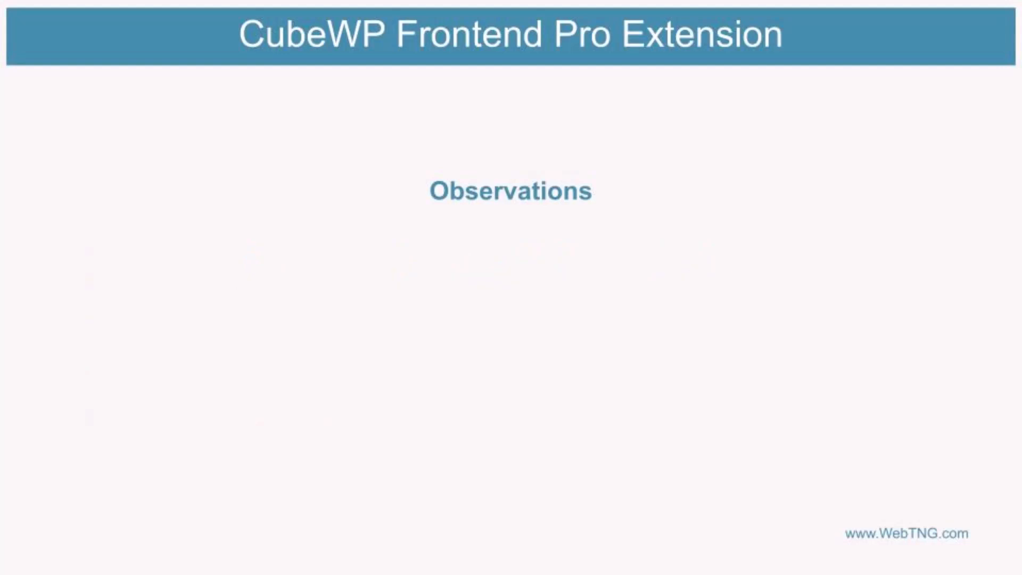